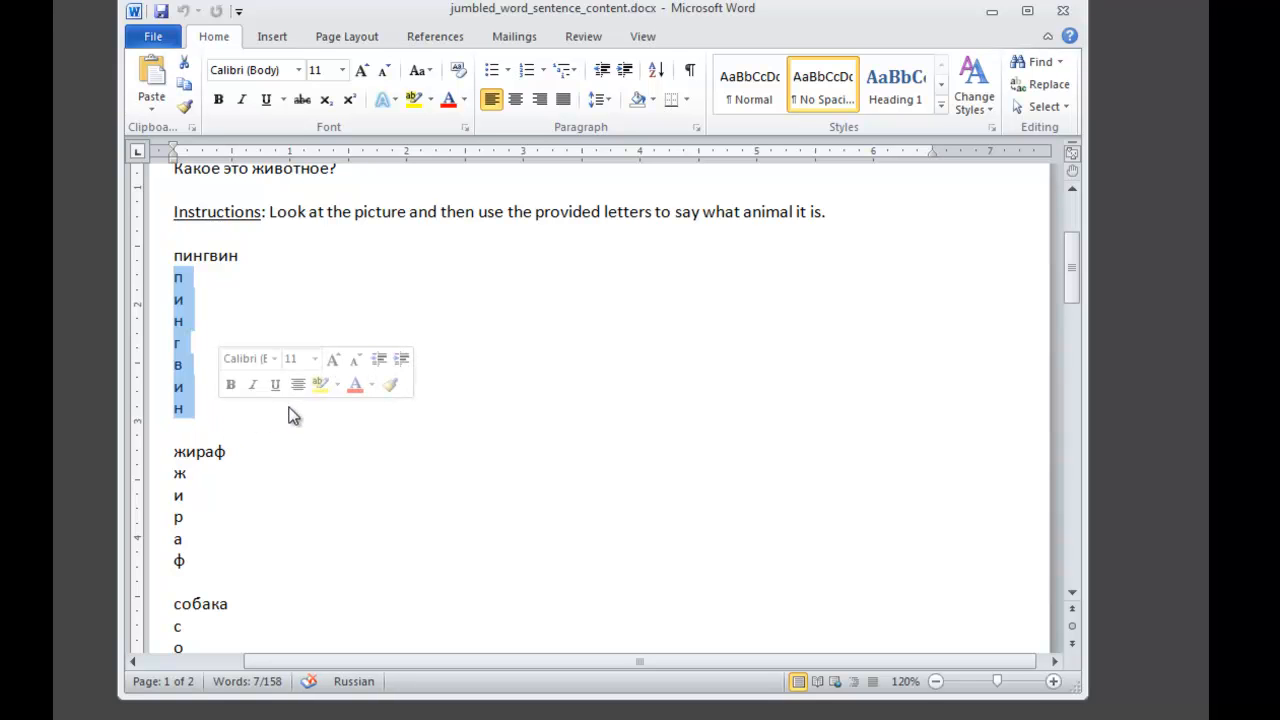
Step: Look through the jumbled words and jumbled sentences content prepared in the Word document
left_click_drag(1076, 279, 1077, 339)
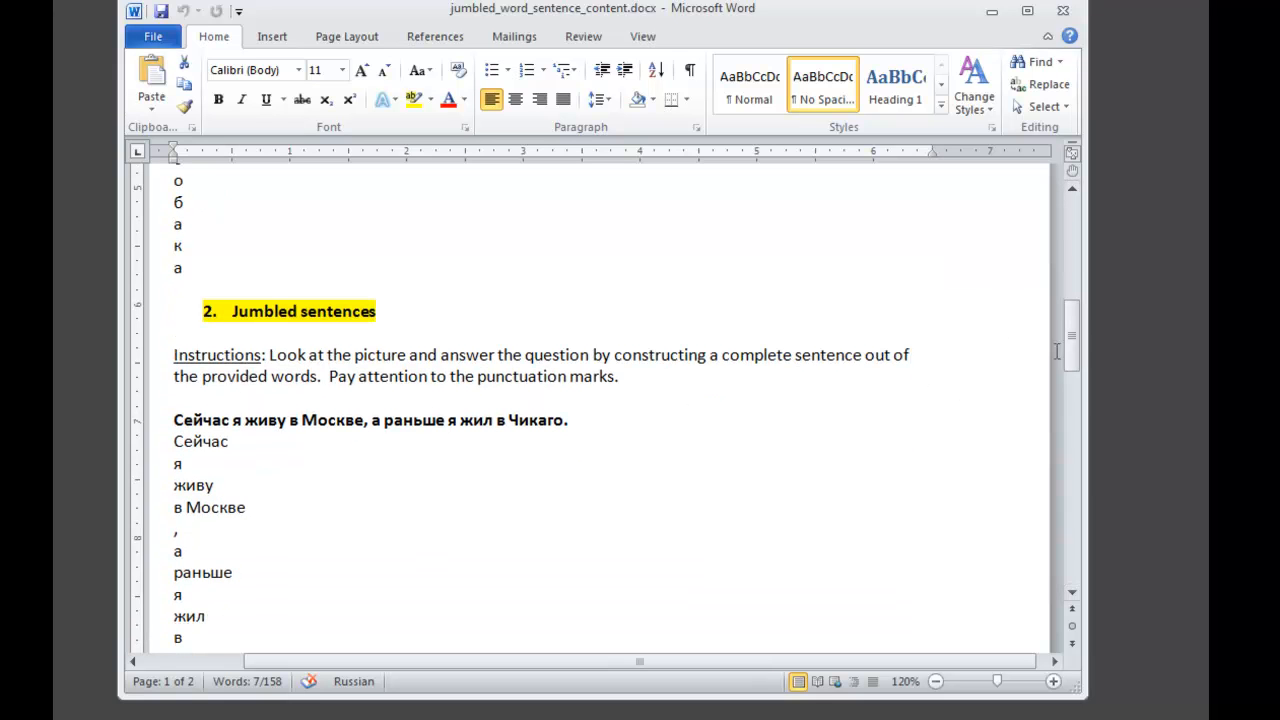
left_click_drag(1078, 341, 1078, 334)
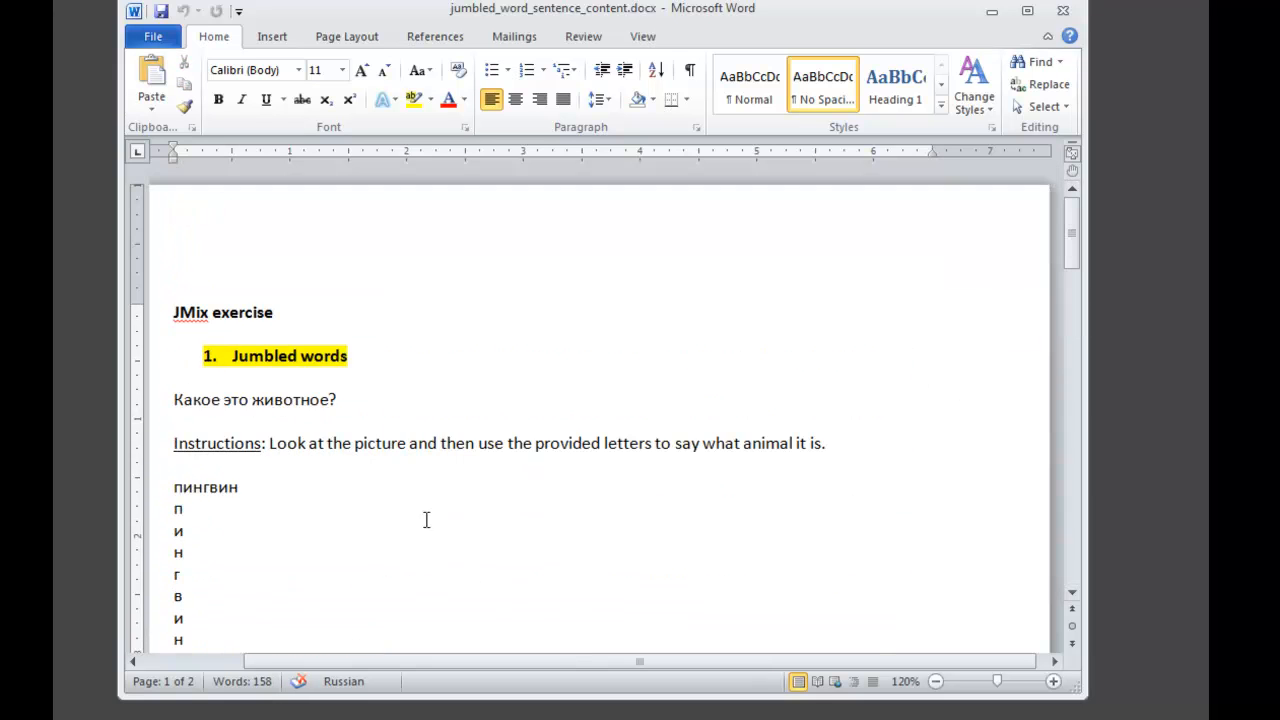
double_click(405, 444)
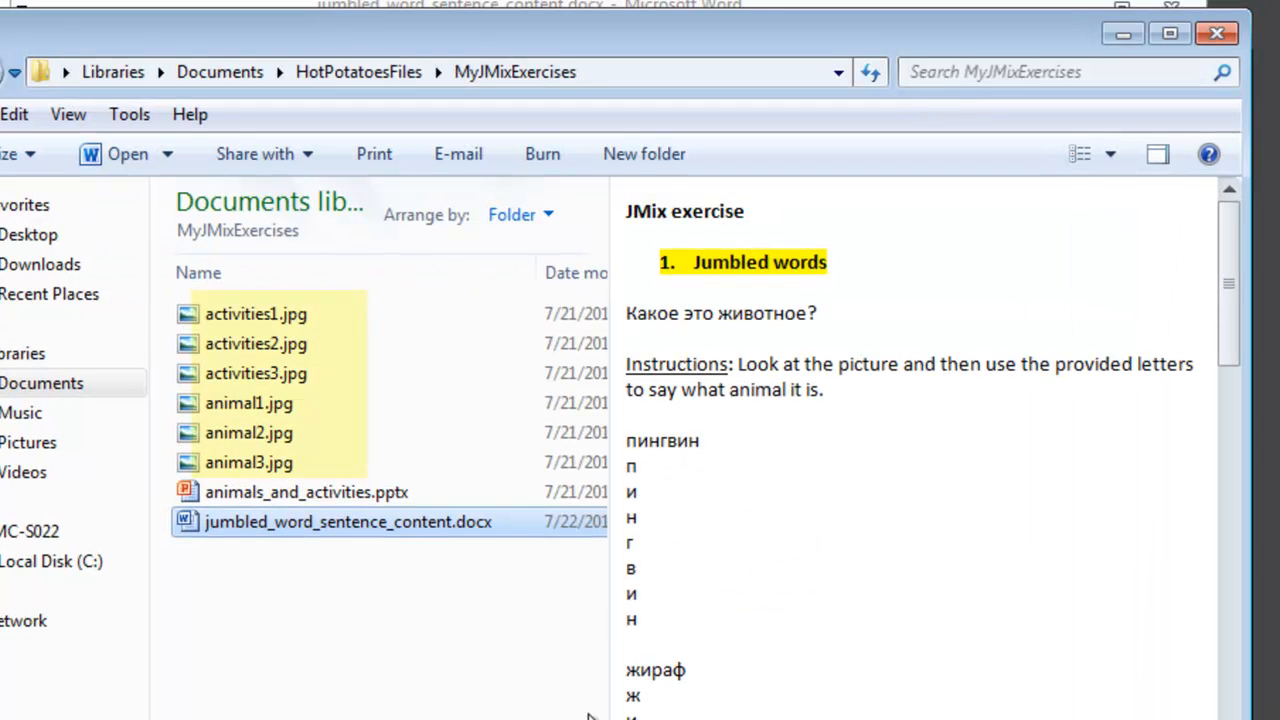
Step: Preview the pictures animal1.jpg, animal2.jpg and animal3.jpg in the MyJMixExercises folder
left_click(265, 410)
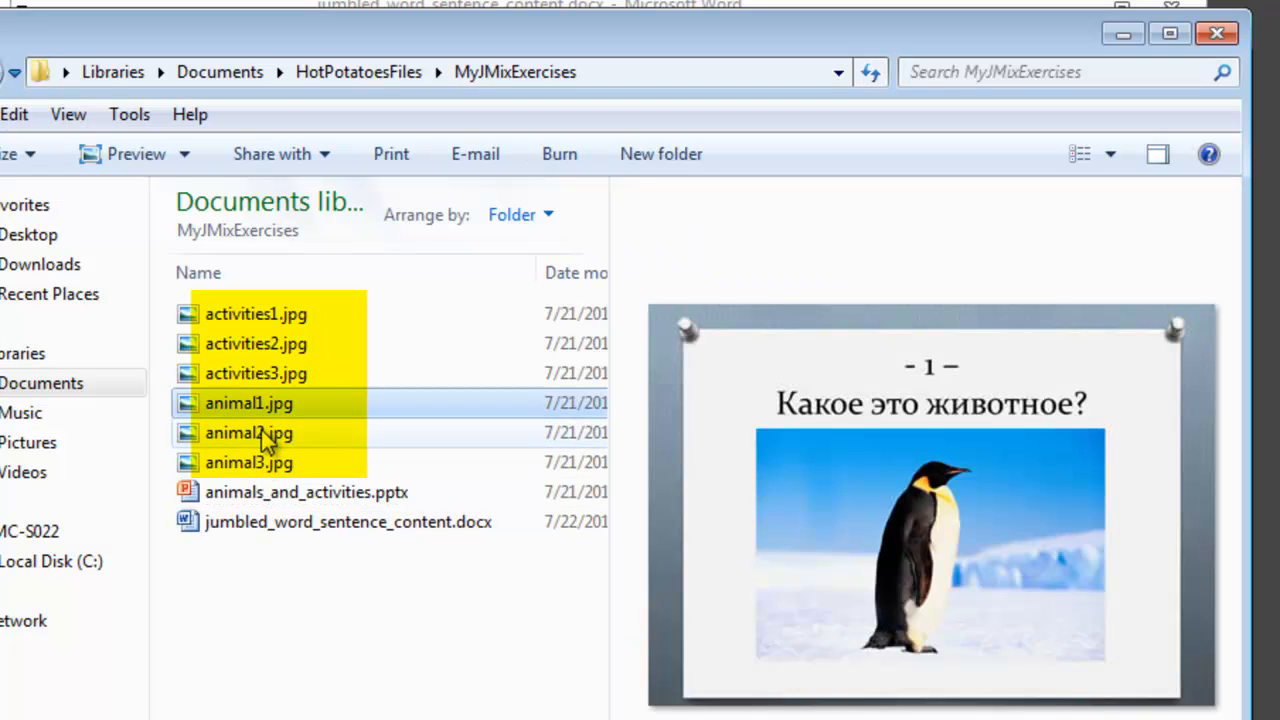
left_click(265, 438)
left_click(250, 468)
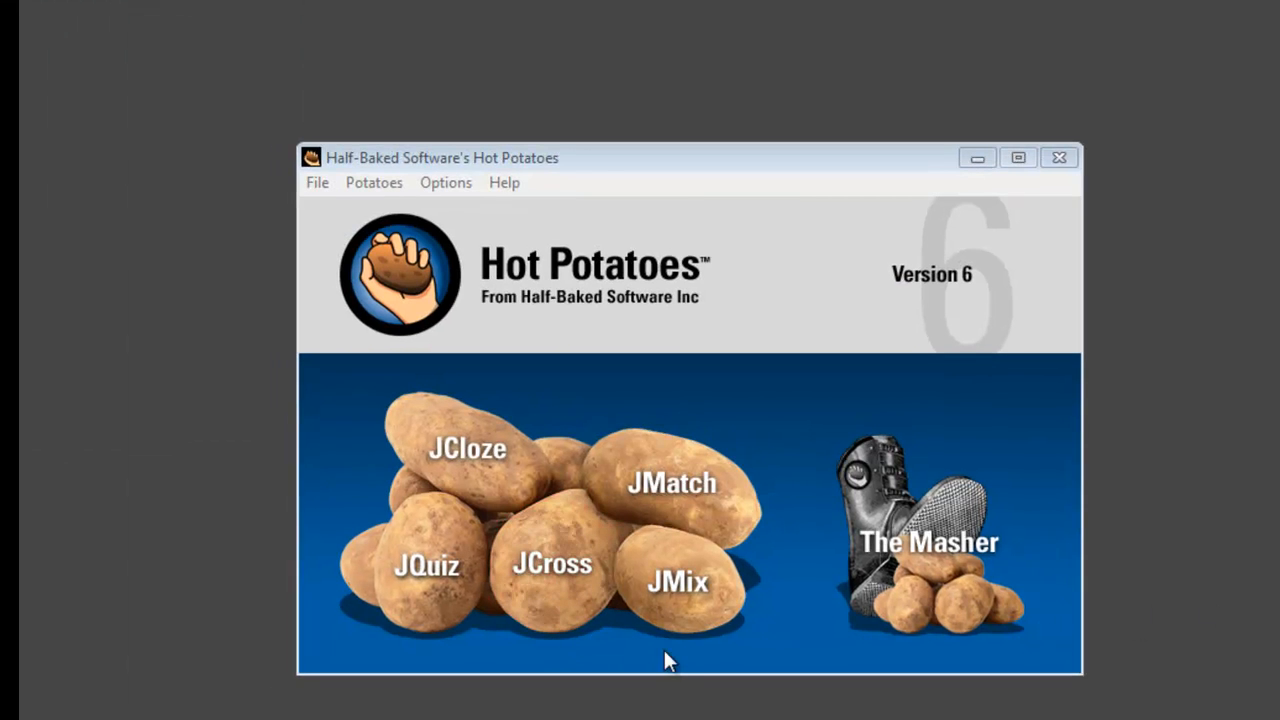
Step: Switch to Hot Potatoes, start a JMix exercise and save it as mixword1 in the MyJMixExercises folder
left_click(691, 600)
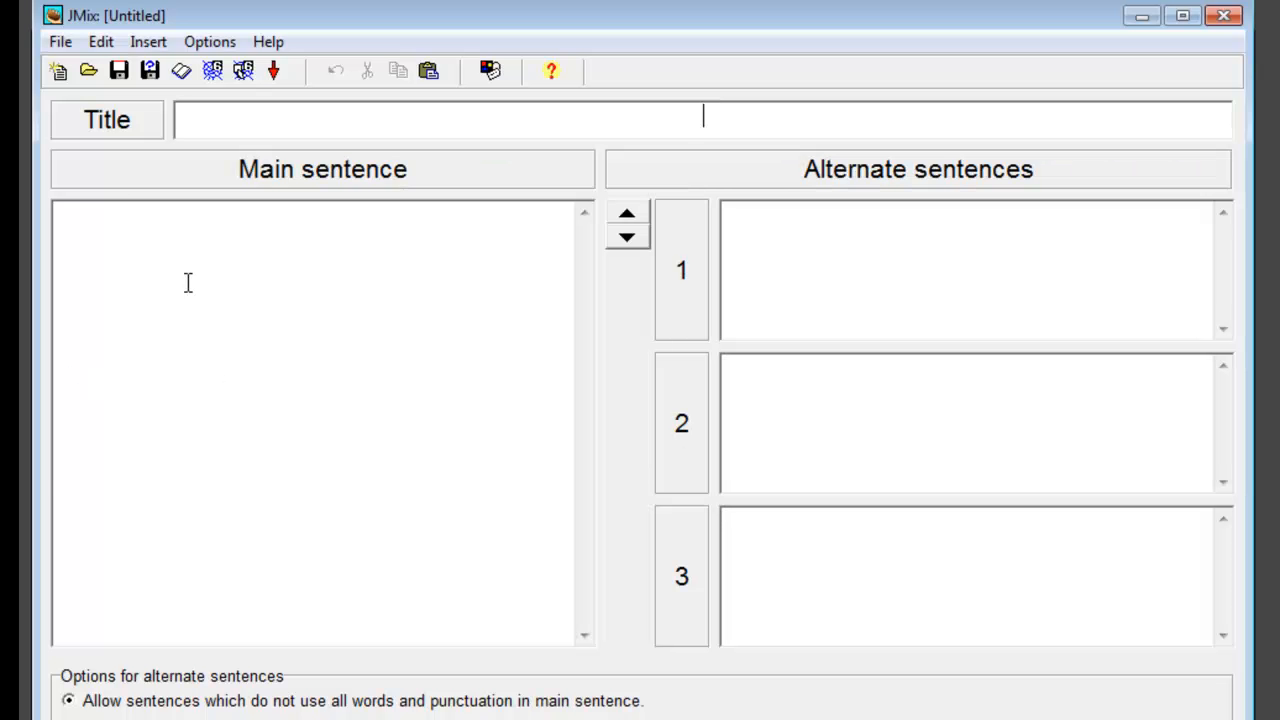
left_click(60, 42)
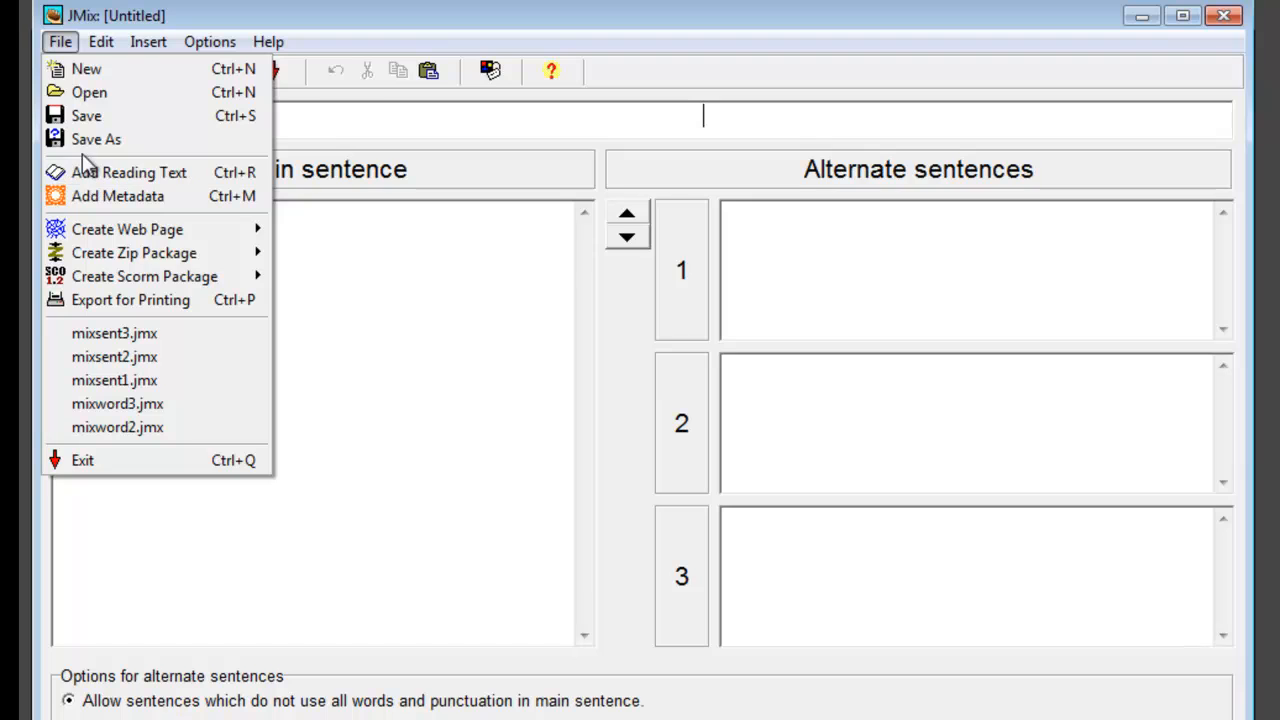
left_click(96, 139)
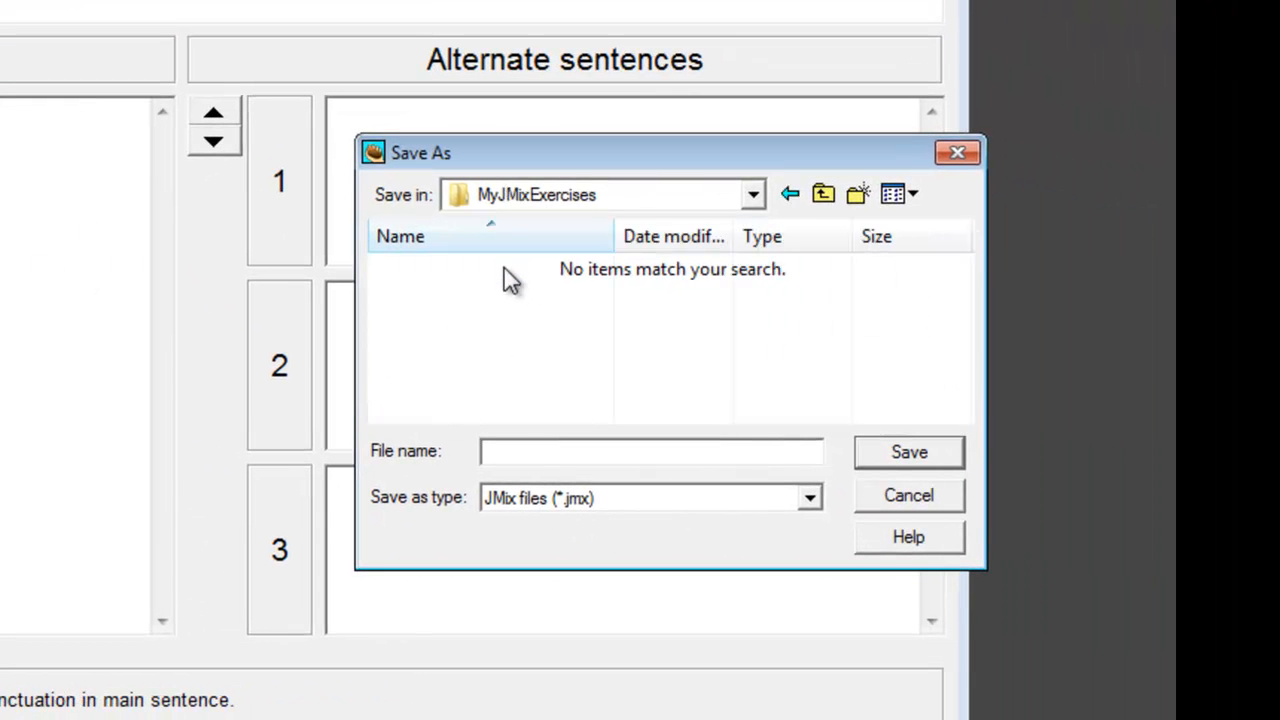
left_click(632, 454)
type("mixword1")
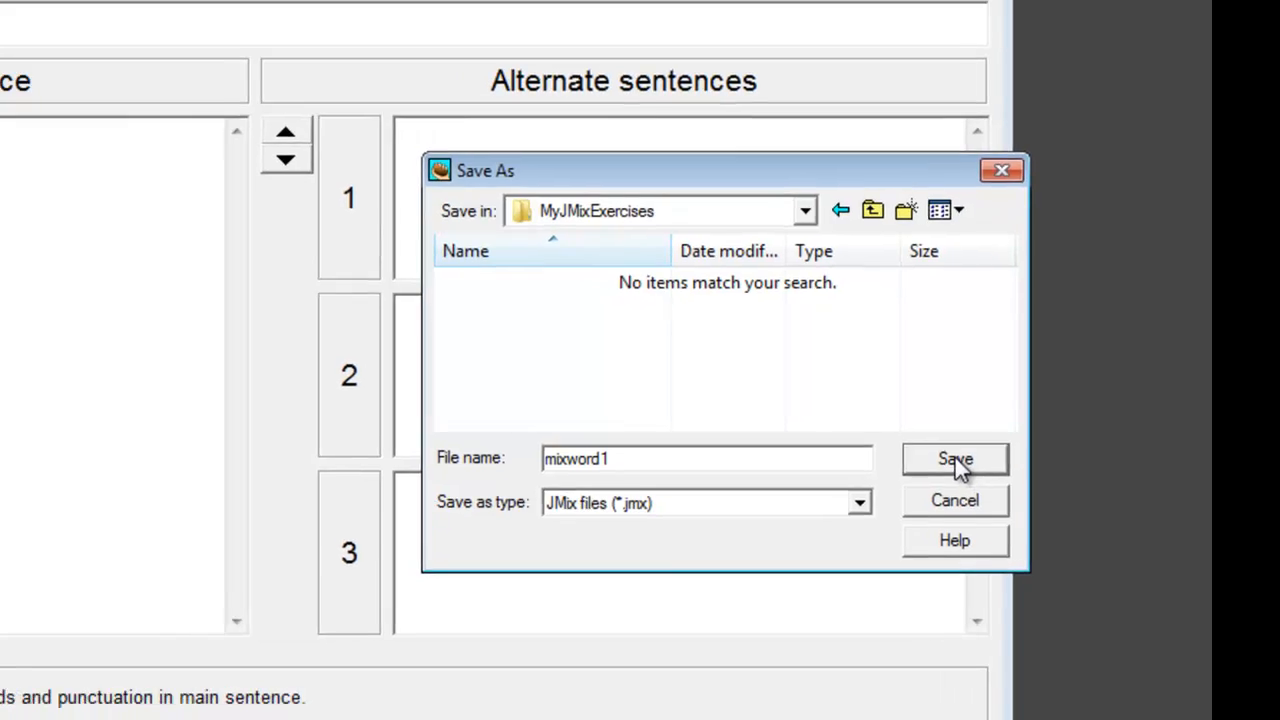
left_click(910, 452)
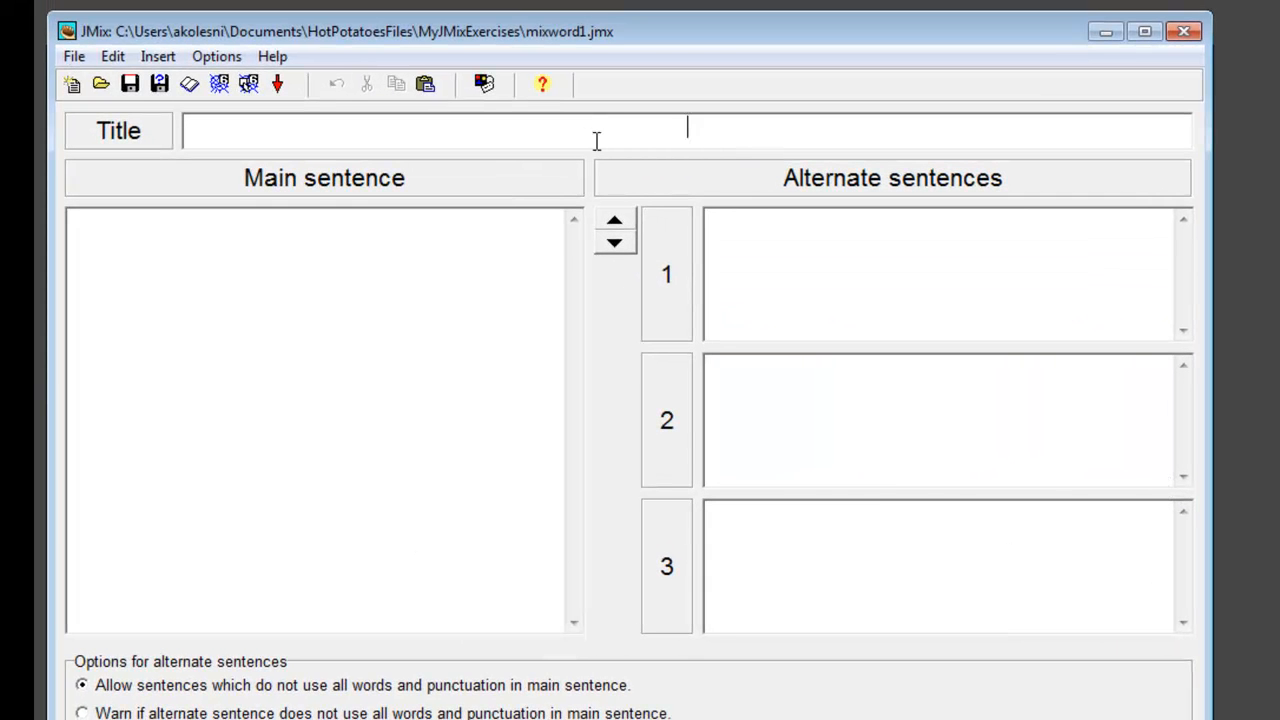
Step: Title the exercise "Animals" and enter the letters п, и, н, г, в, и, н on separate lines as the main sentence
type("Animals")
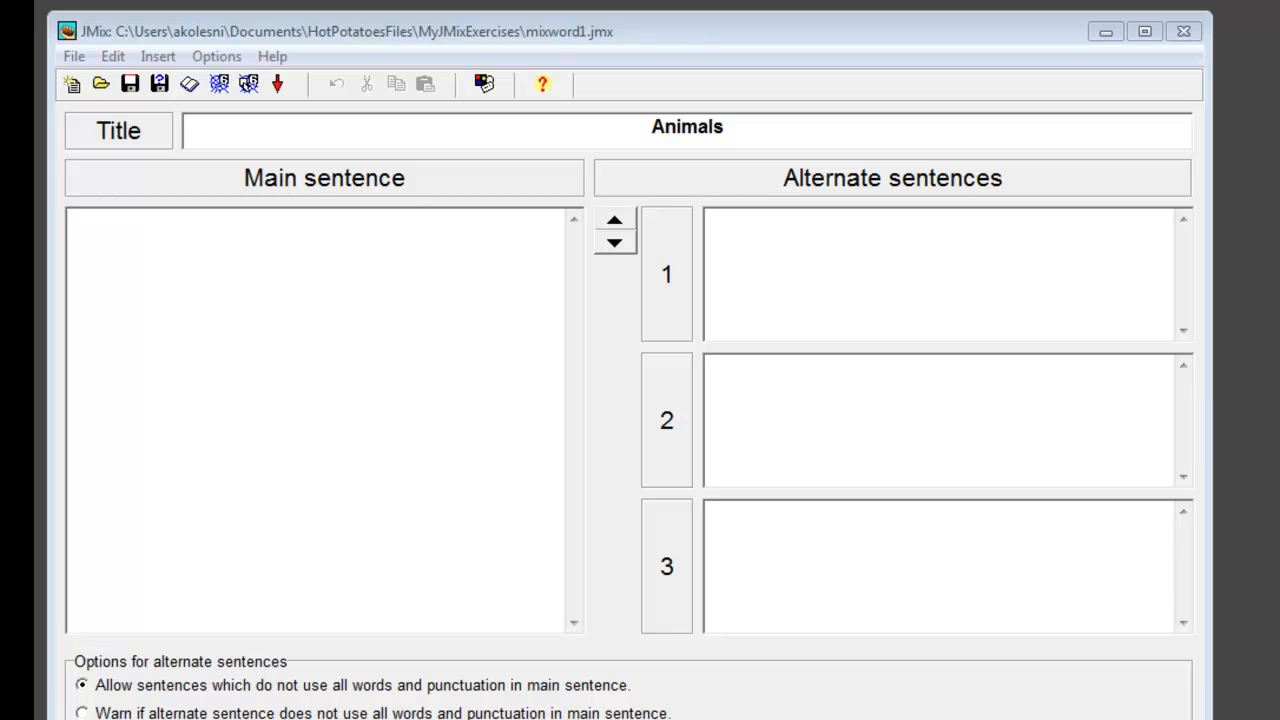
type("п и н г в и н")
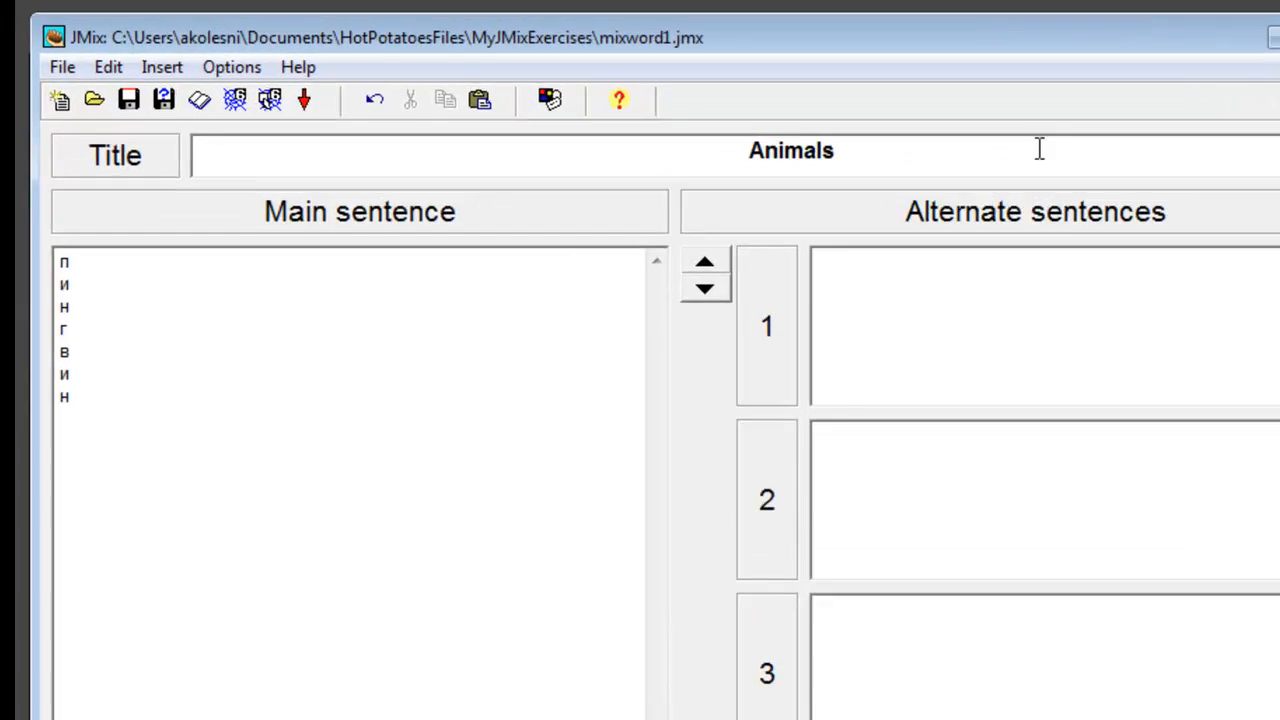
left_click(847, 129)
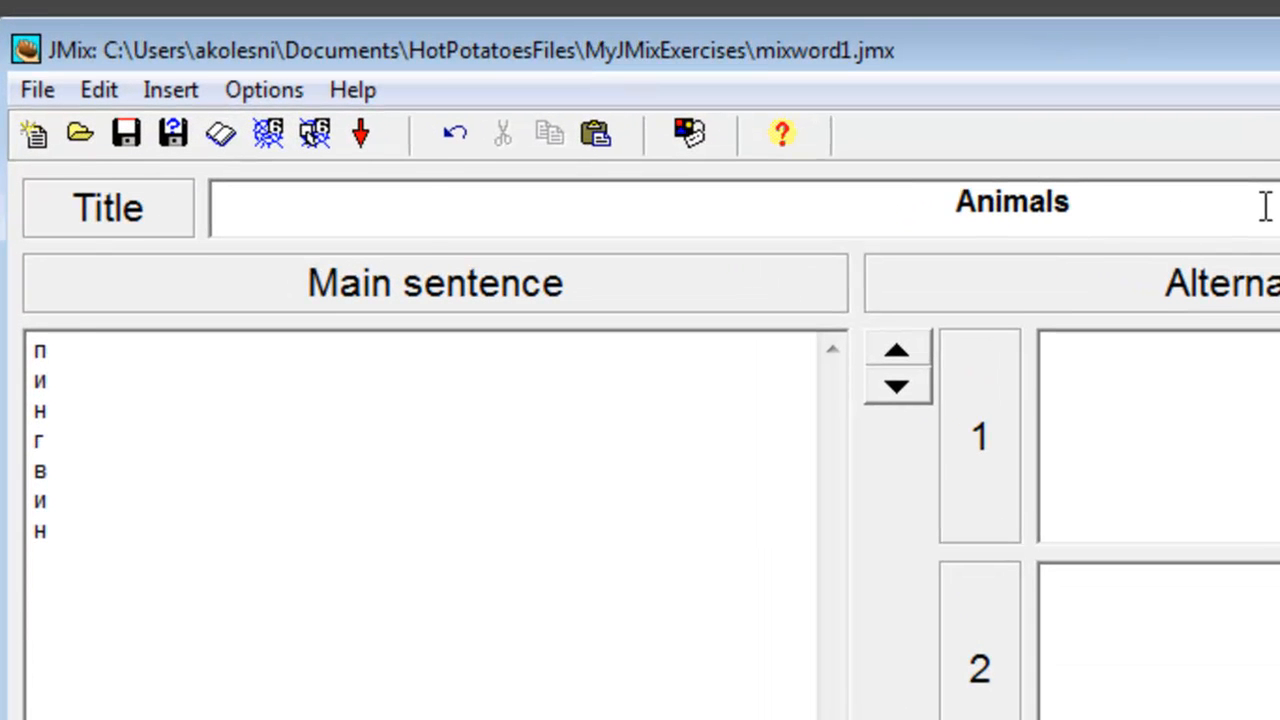
left_click(174, 90)
mouse_move(182, 128)
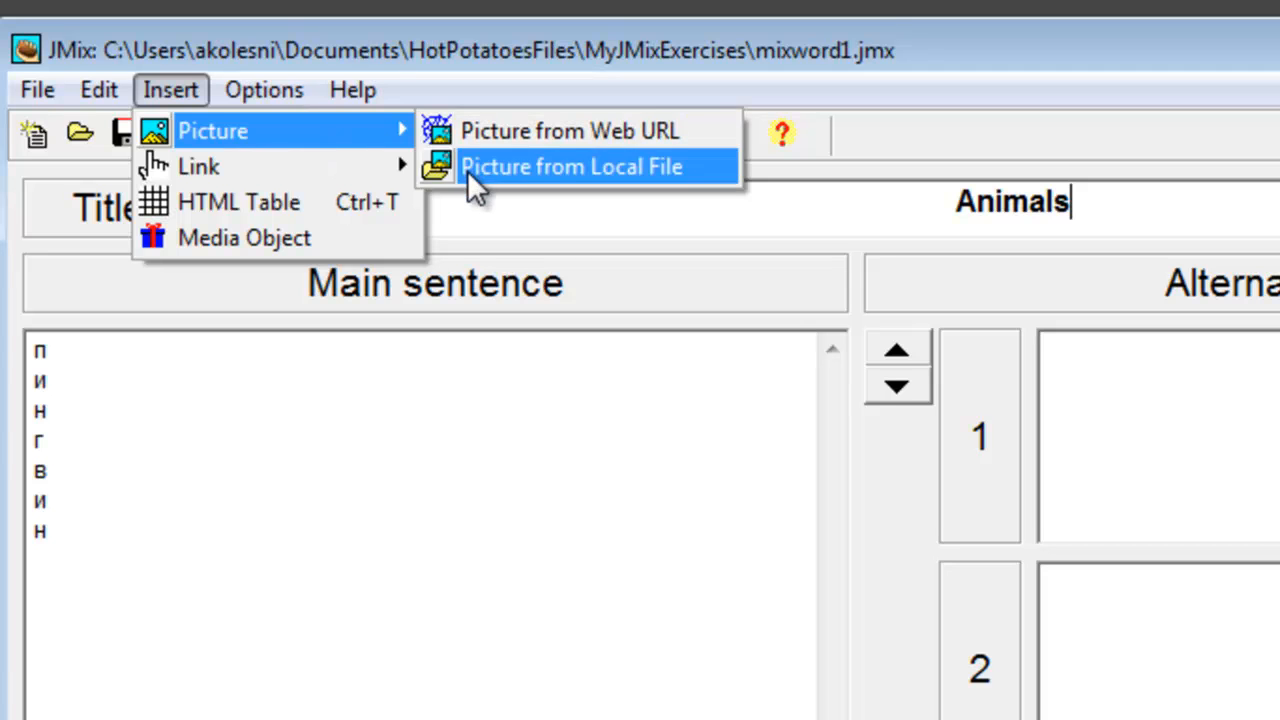
left_click(195, 93)
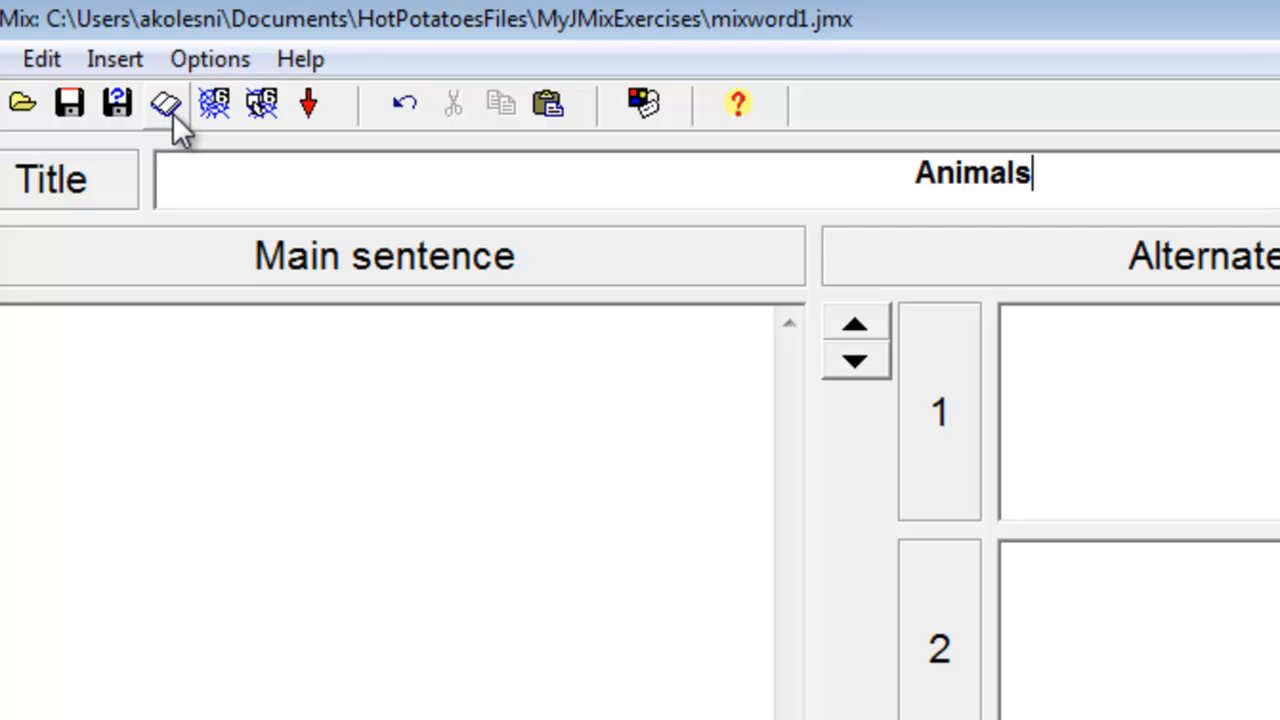
Step: Include a reading text in the exercise and insert the local picture animal1.jpg into its body with the default picture settings
left_click(170, 108)
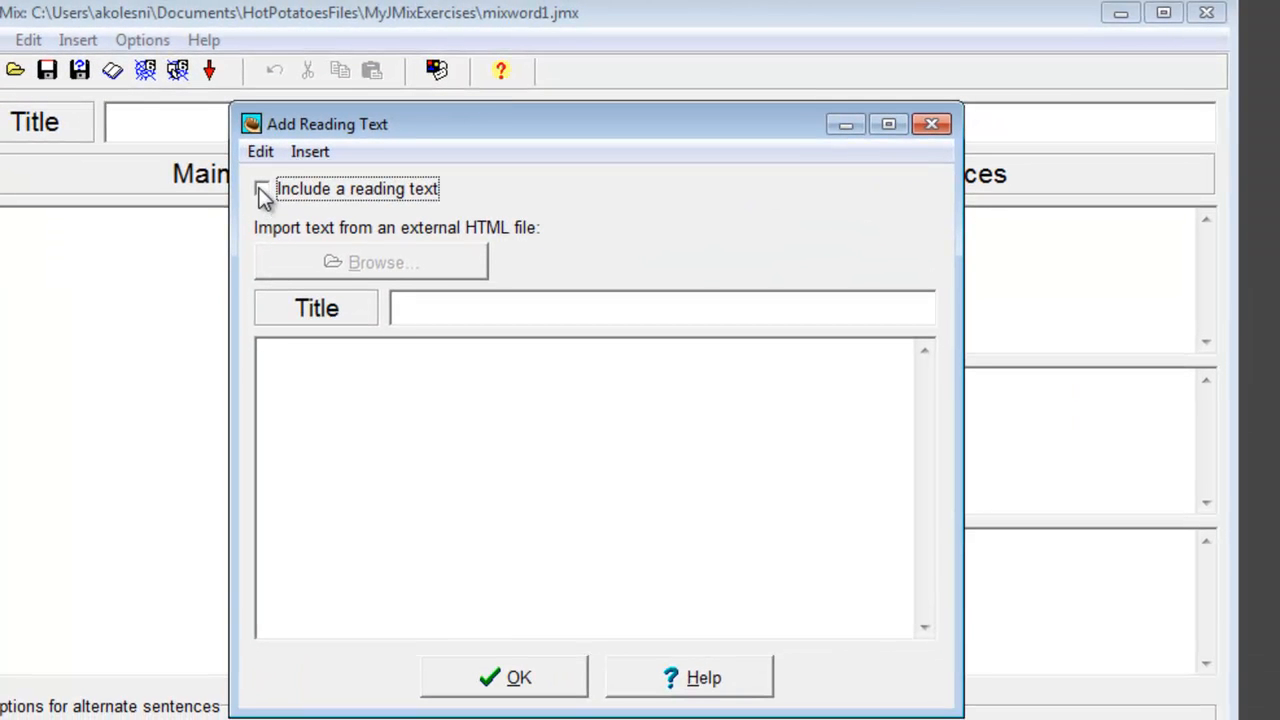
left_click(262, 190)
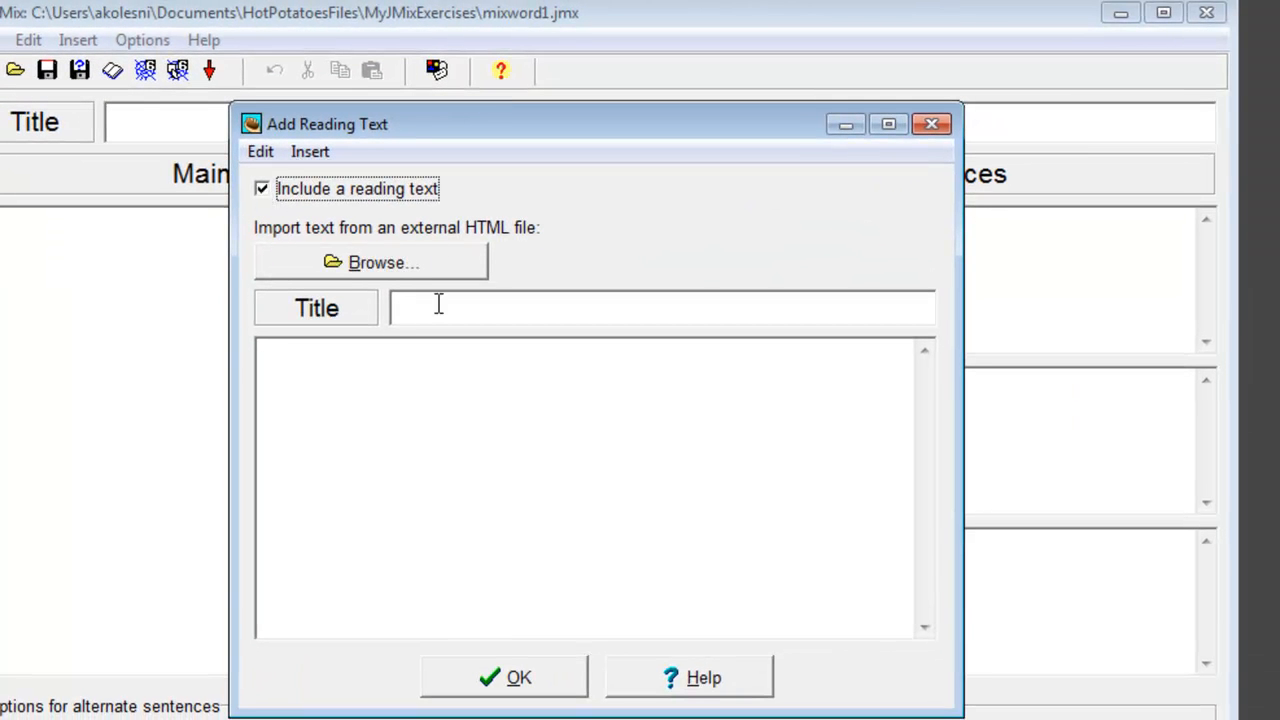
left_click(302, 390)
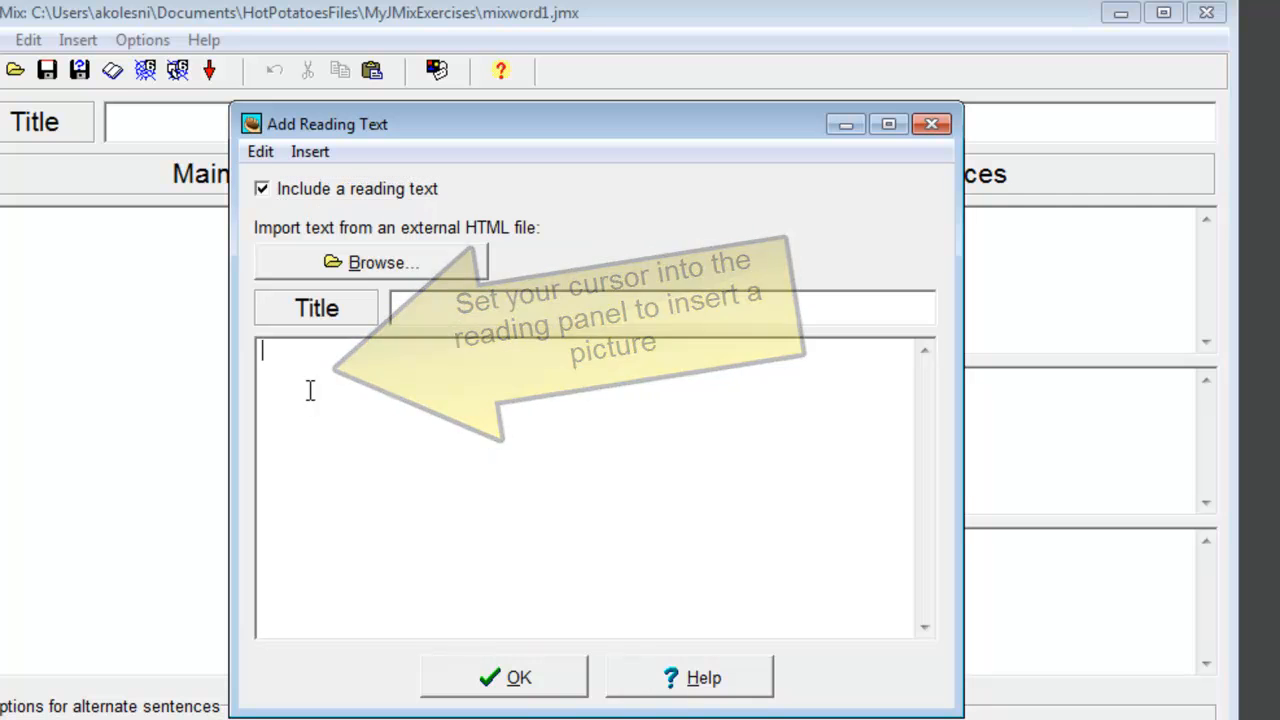
left_click(310, 152)
mouse_move(330, 180)
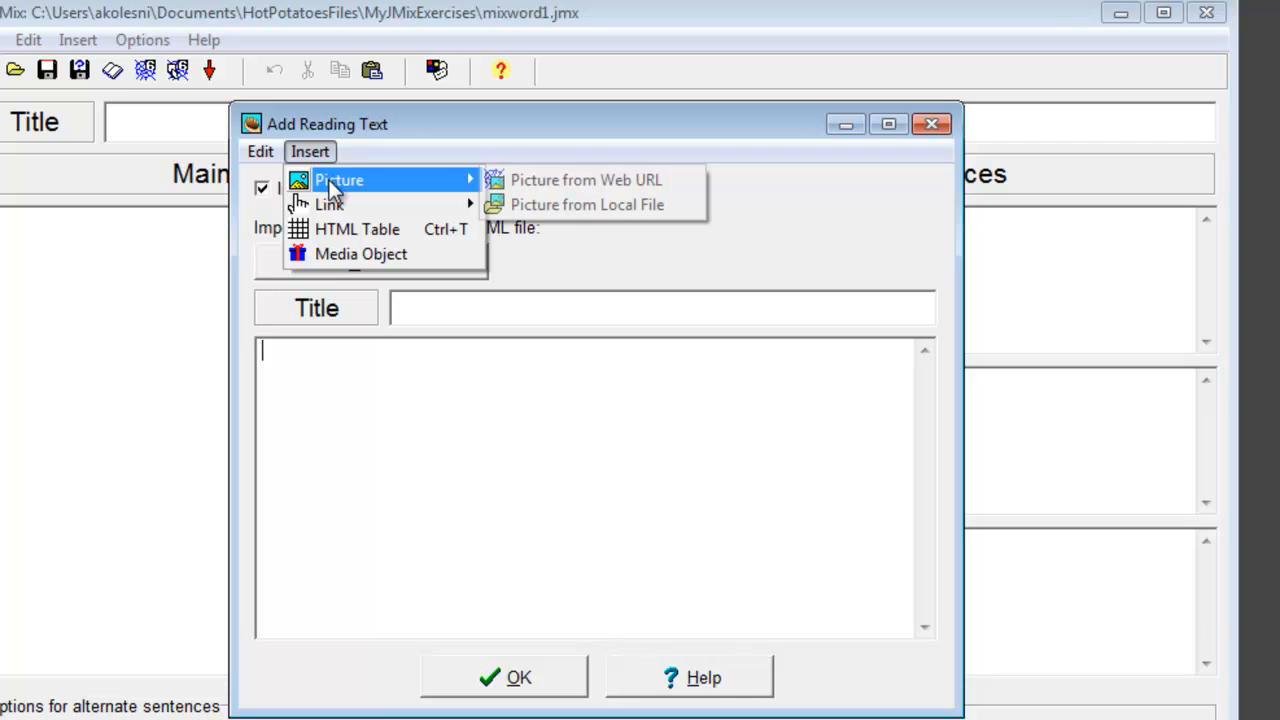
left_click(578, 206)
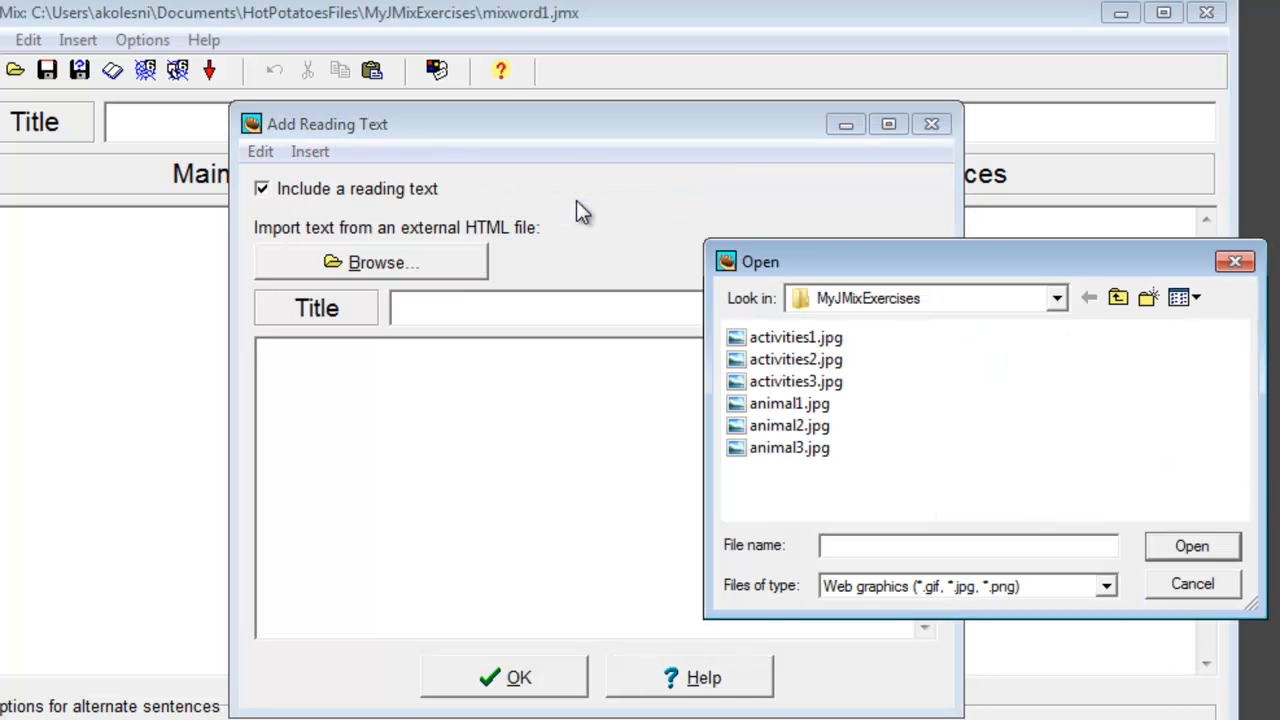
left_click(775, 404)
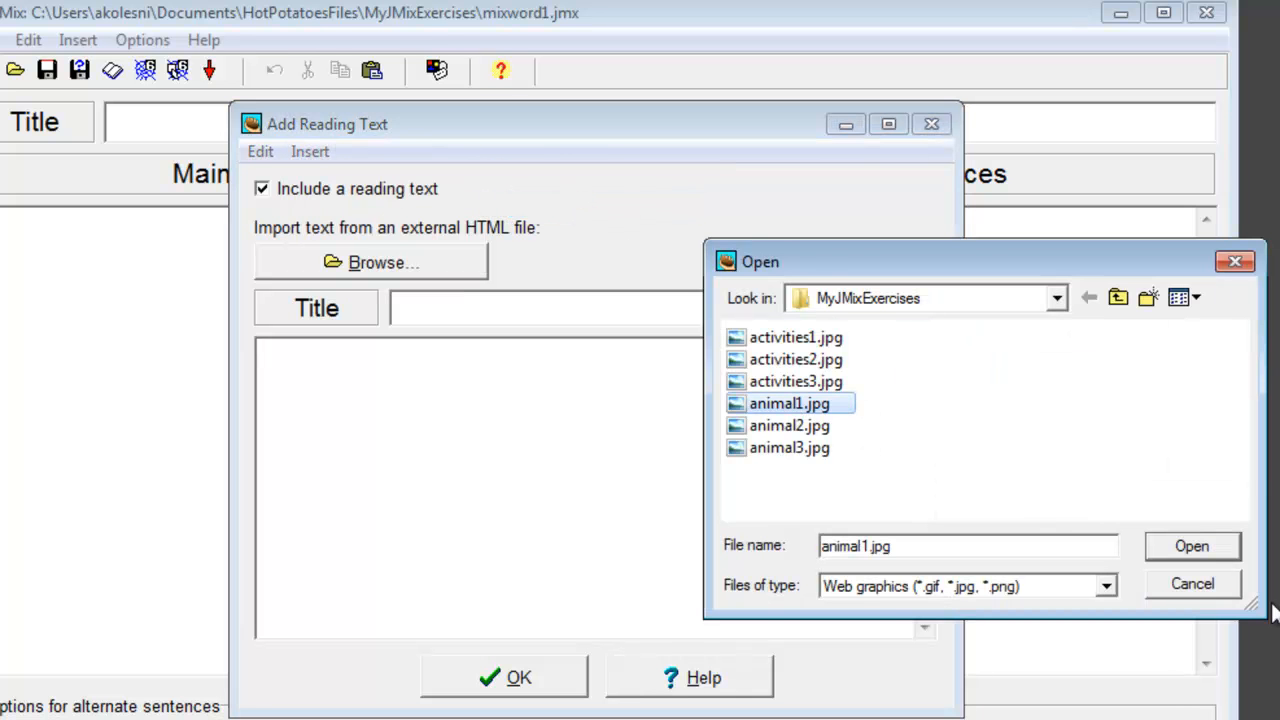
left_click(1224, 550)
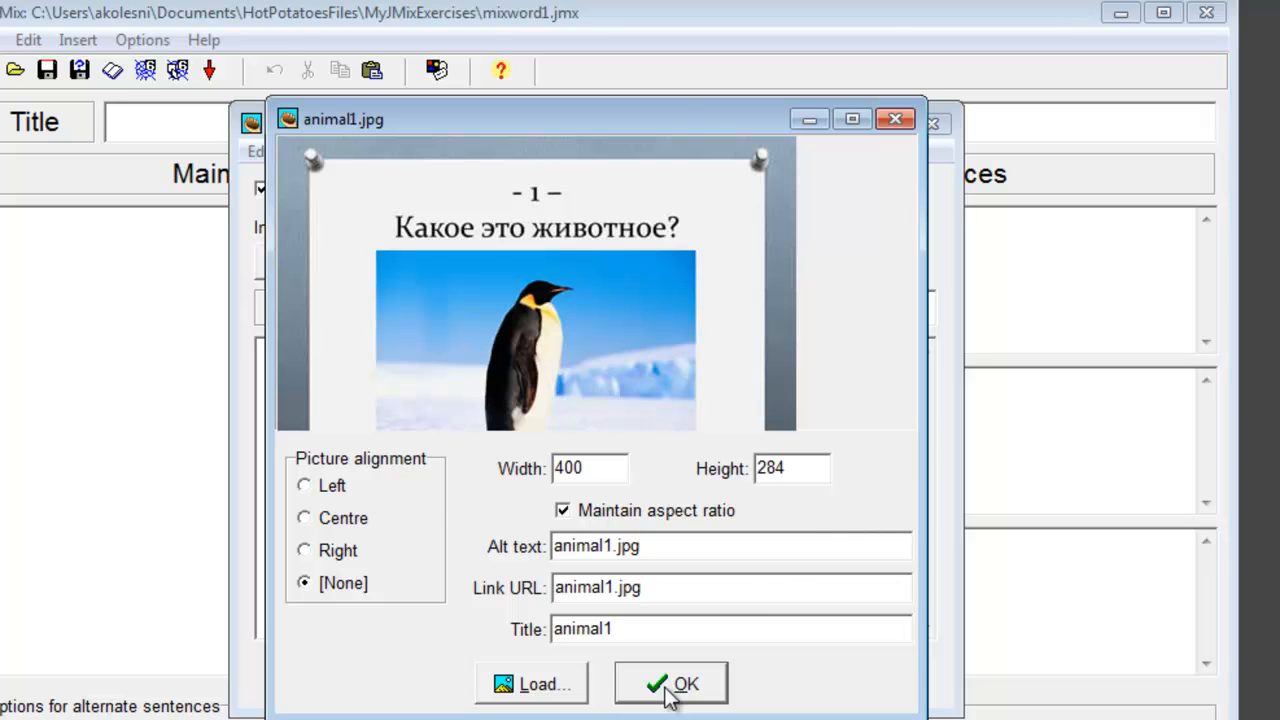
left_click(670, 688)
left_click(529, 680)
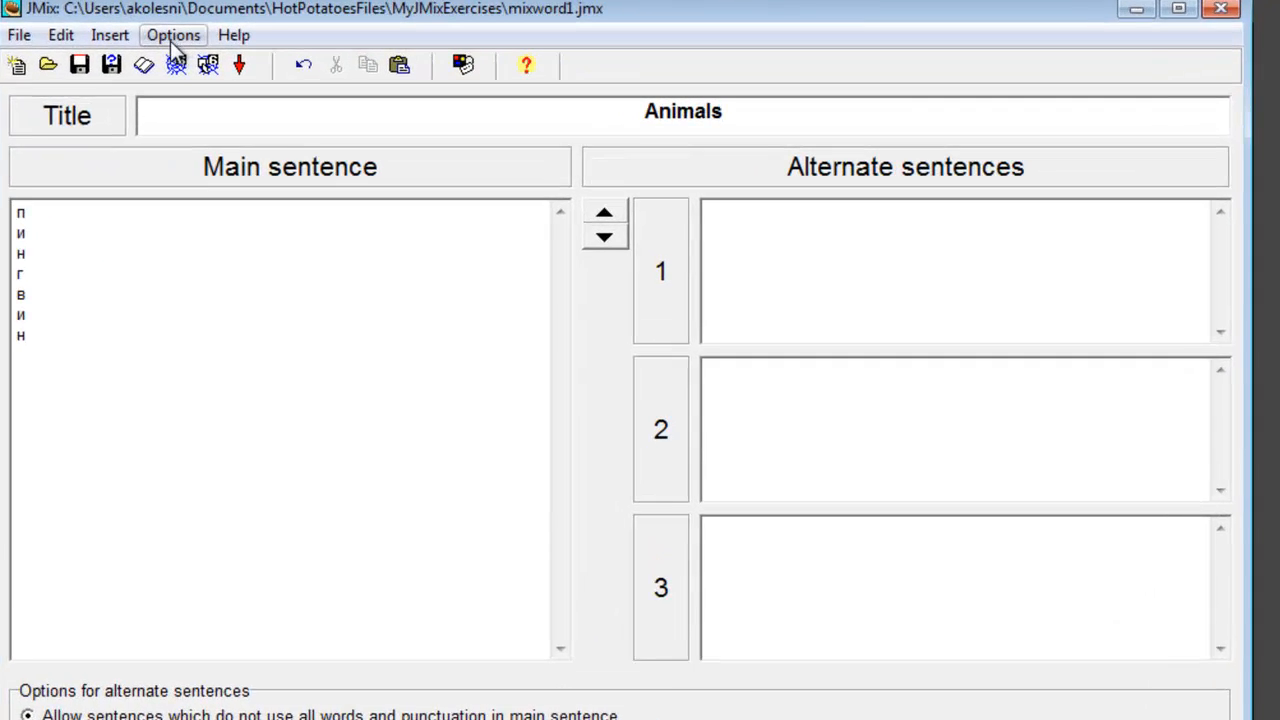
Step: Open the output configuration and change the exercise subtitle to "Mixed-up word exercise"
left_click(237, 54)
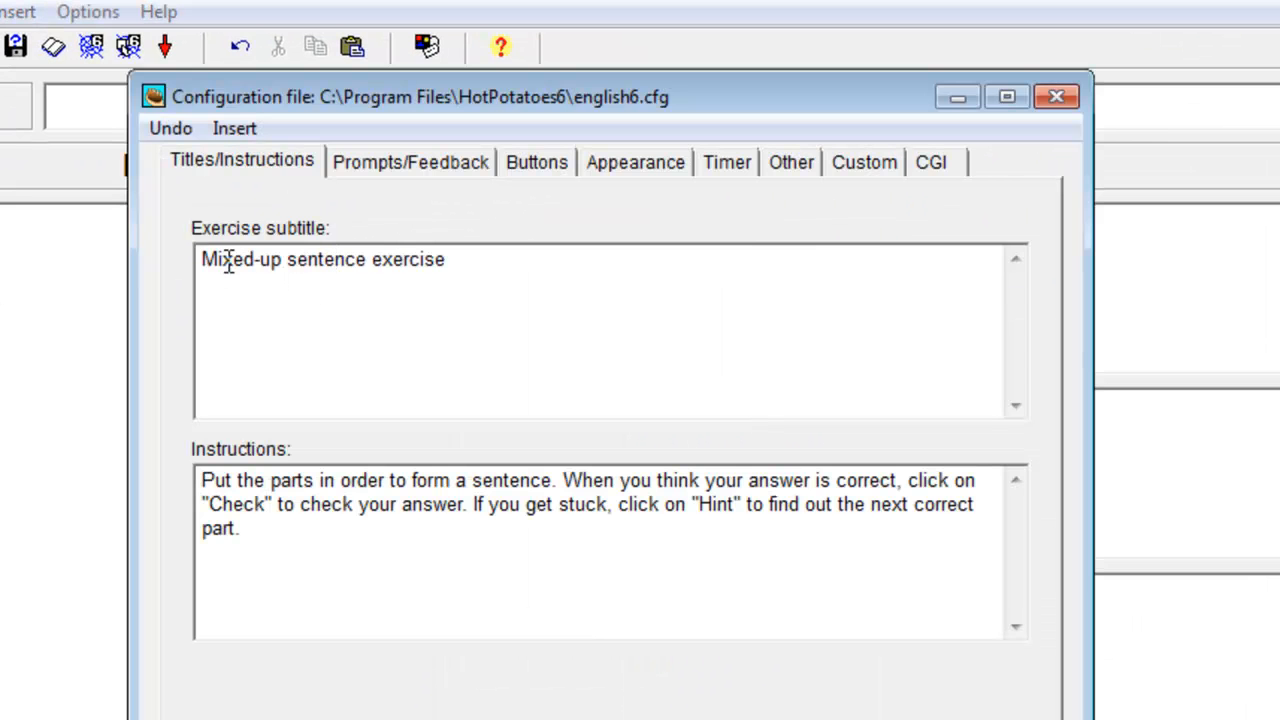
double_click(323, 262)
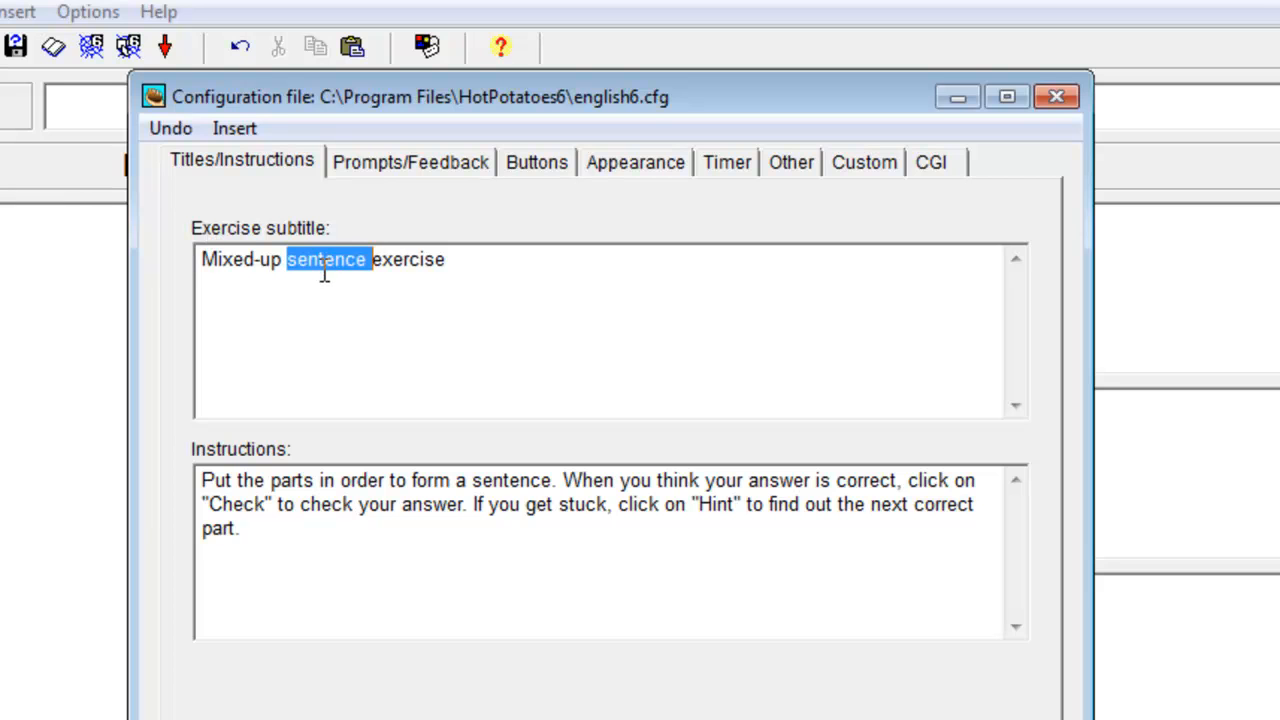
type("word")
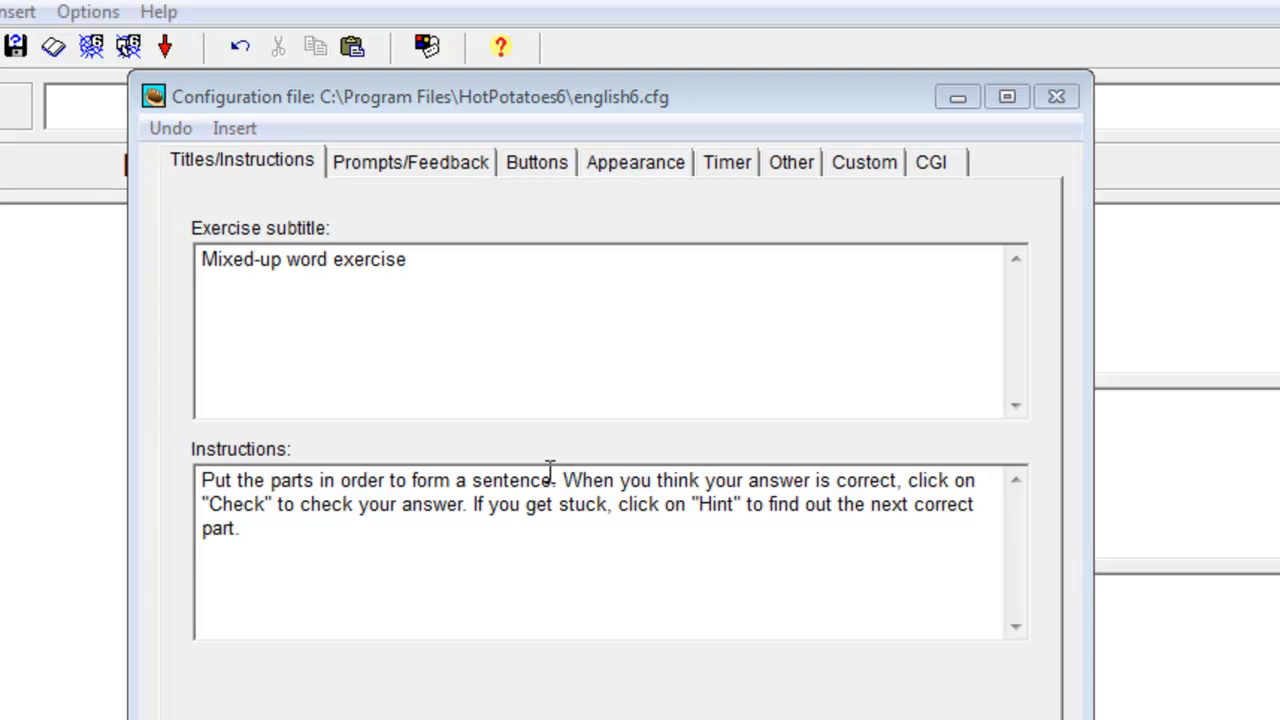
Step: Replace the first instruction sentence with "Look at the picture and then use the provided letters to say what animal it is."
left_click_drag(557, 480, 272, 481)
left_click_drag(186, 427, 147, 426)
type("Look at the picture and then use the provided letters to say what animal it is.")
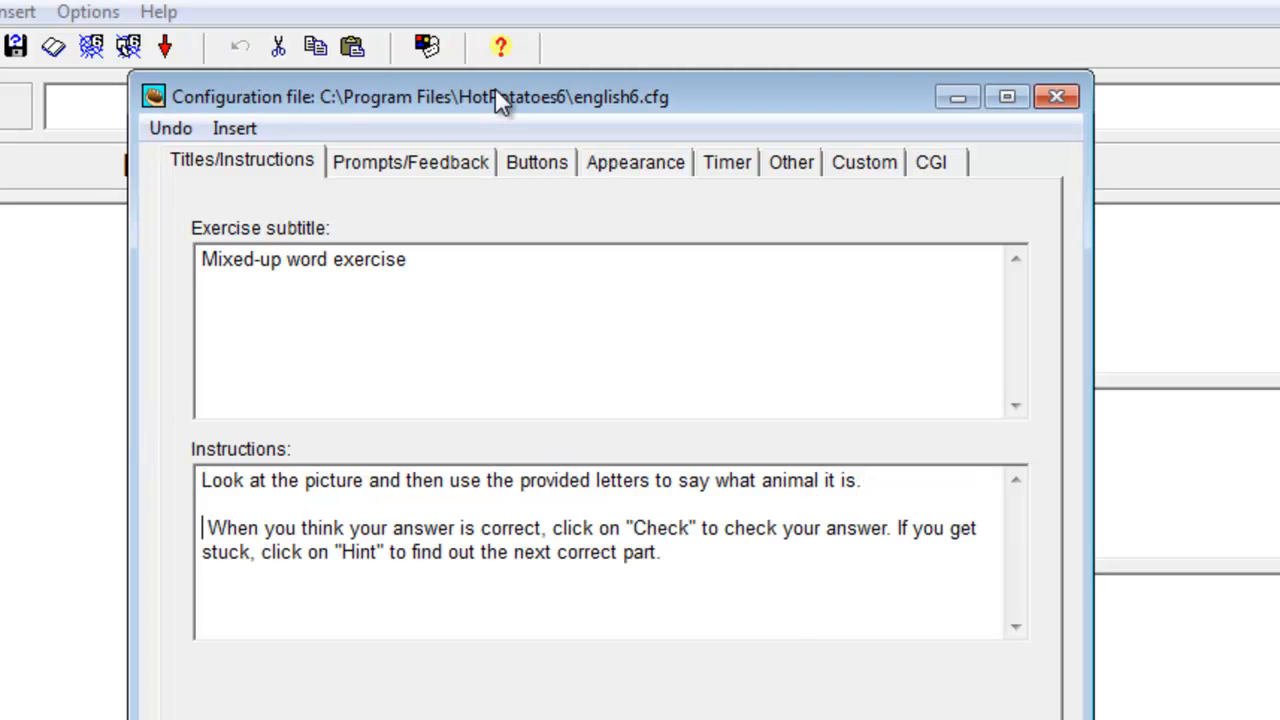
Step: Set the next exercise URL for the navigation buttons to mixword2.htm and accept the configuration
left_click(537, 163)
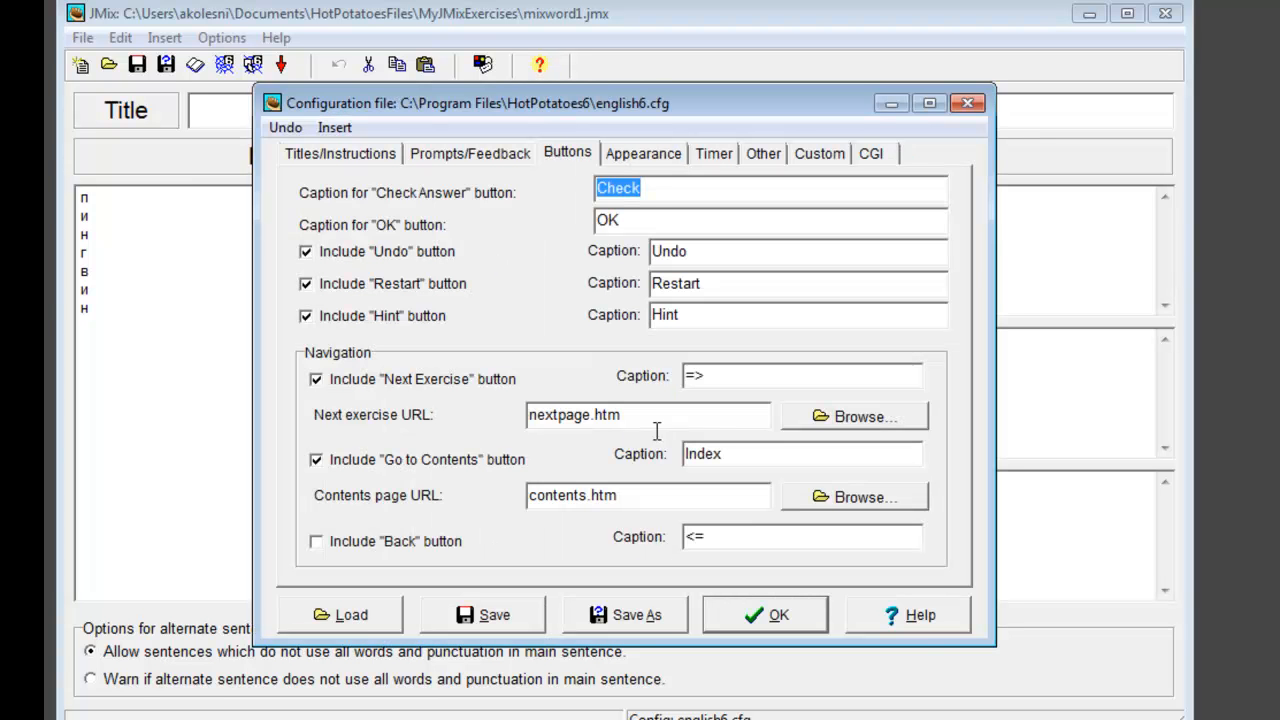
left_click(592, 420)
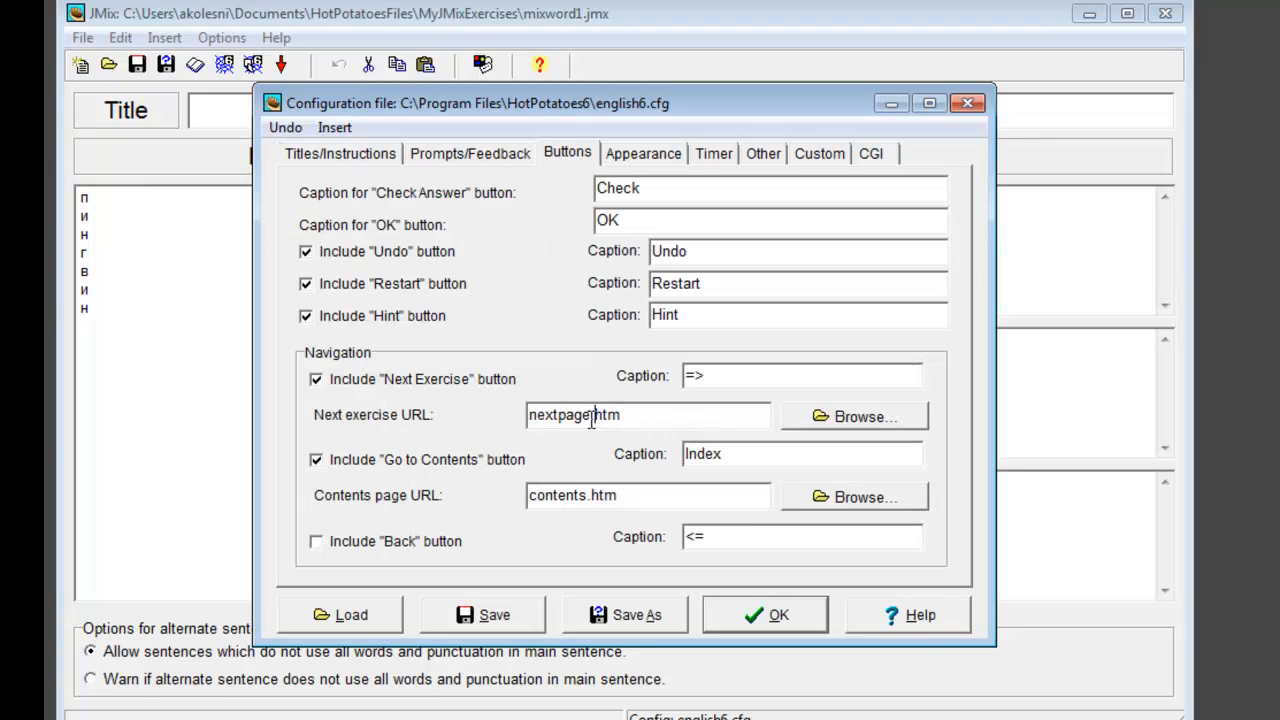
left_click_drag(591, 414, 477, 420)
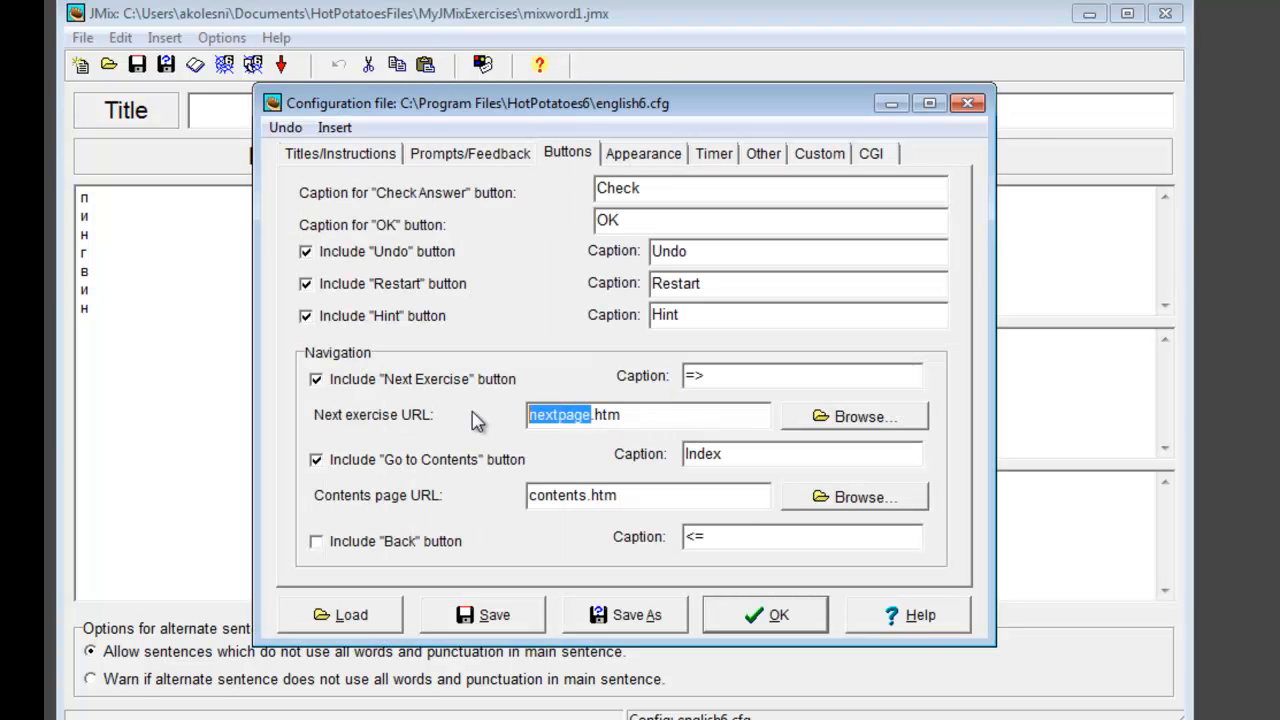
key("ctrl+v")
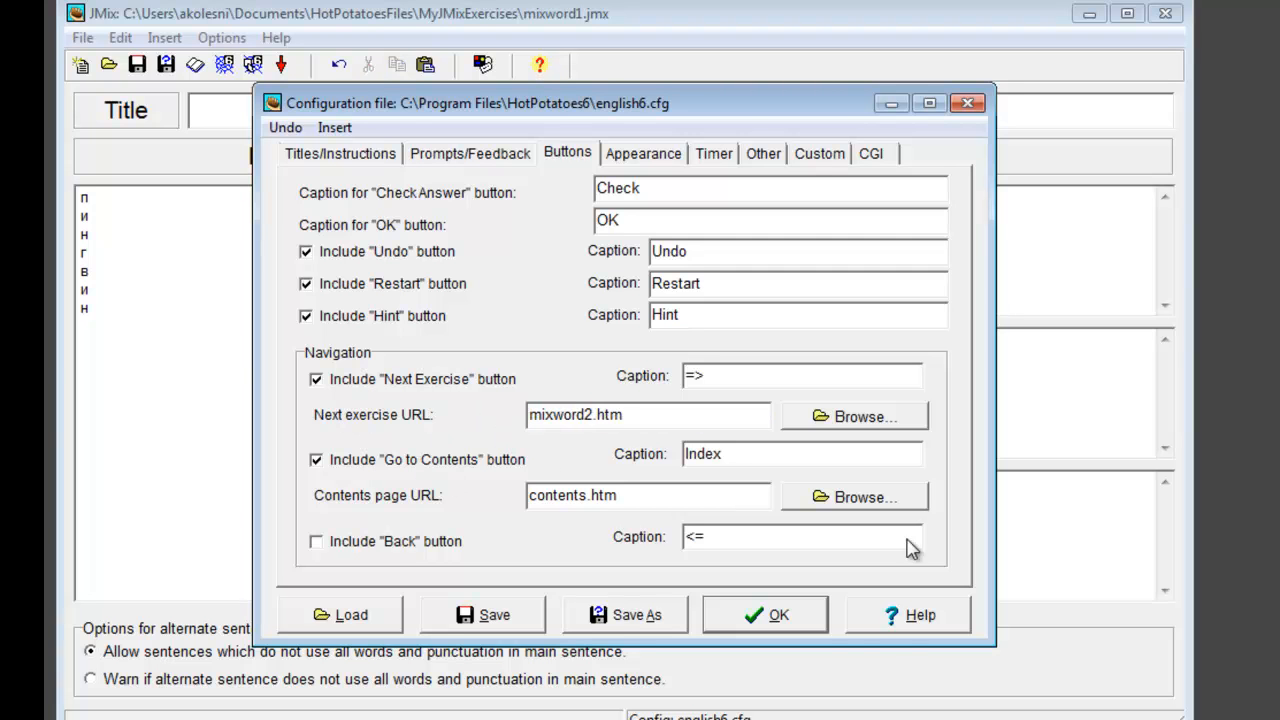
left_click(806, 617)
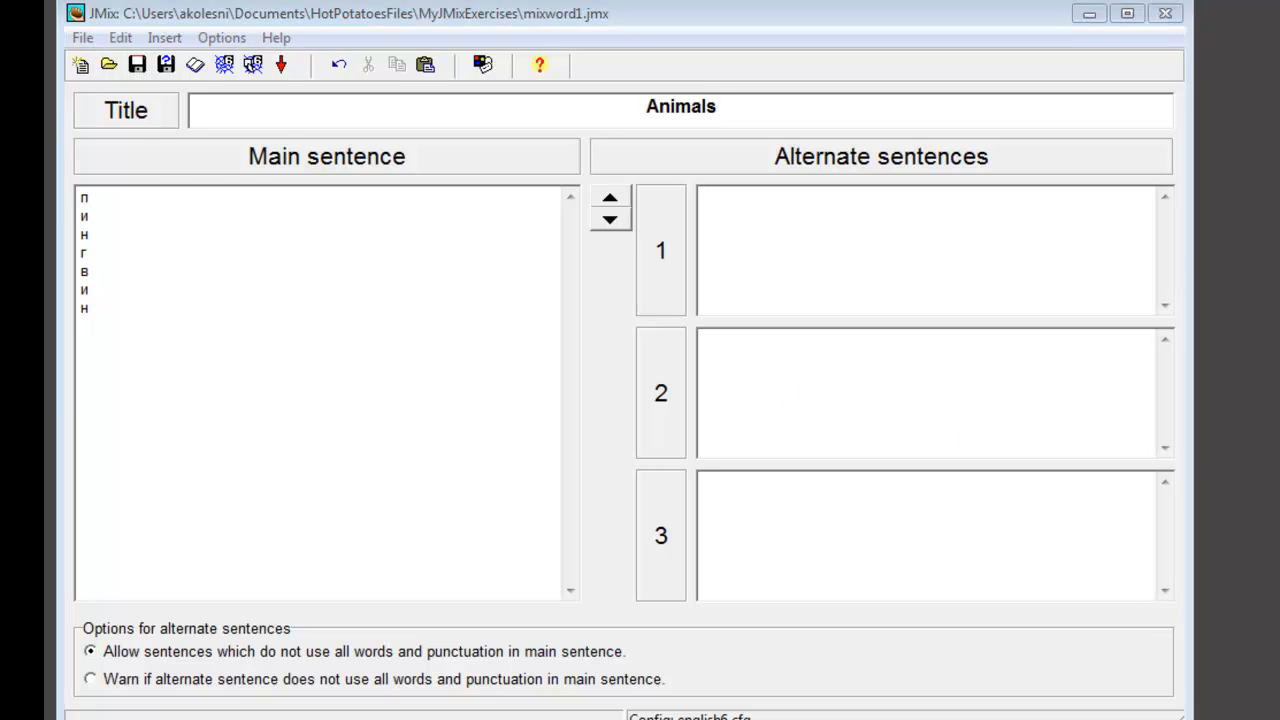
Step: Export the exercise as a standard-format web page named mixword1.htm and view it in the browser
left_click(83, 38)
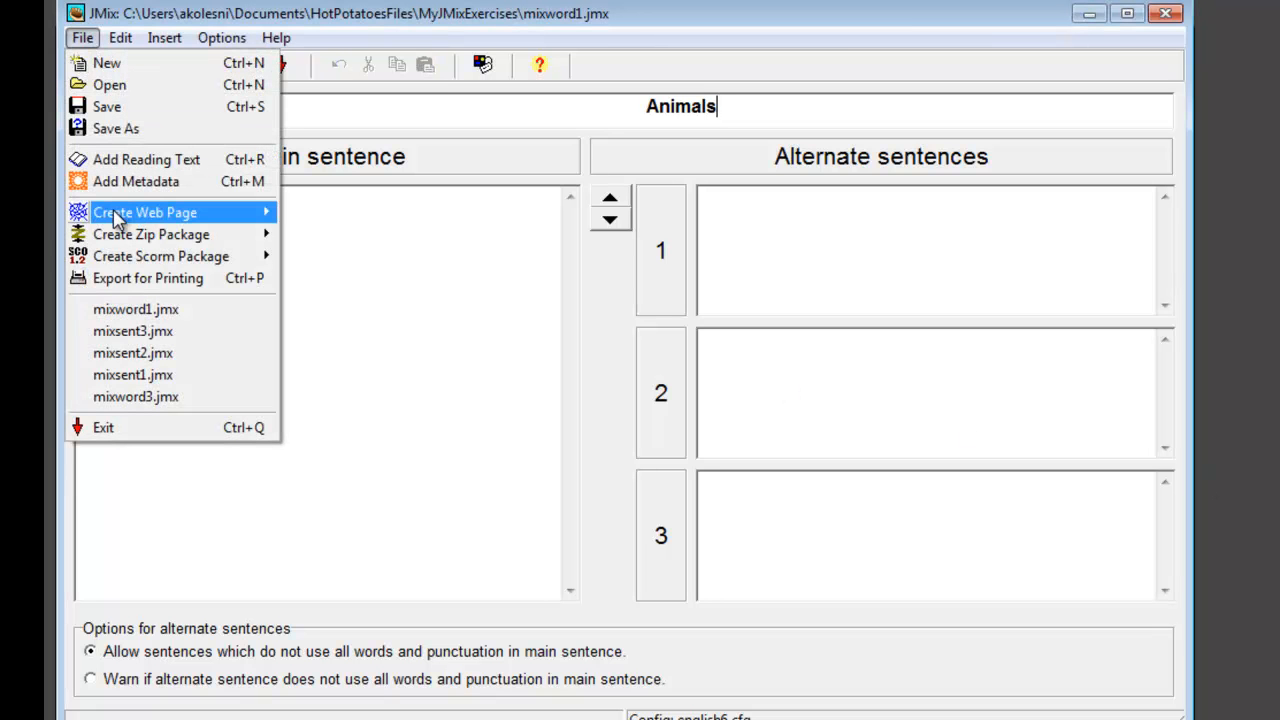
mouse_move(111, 214)
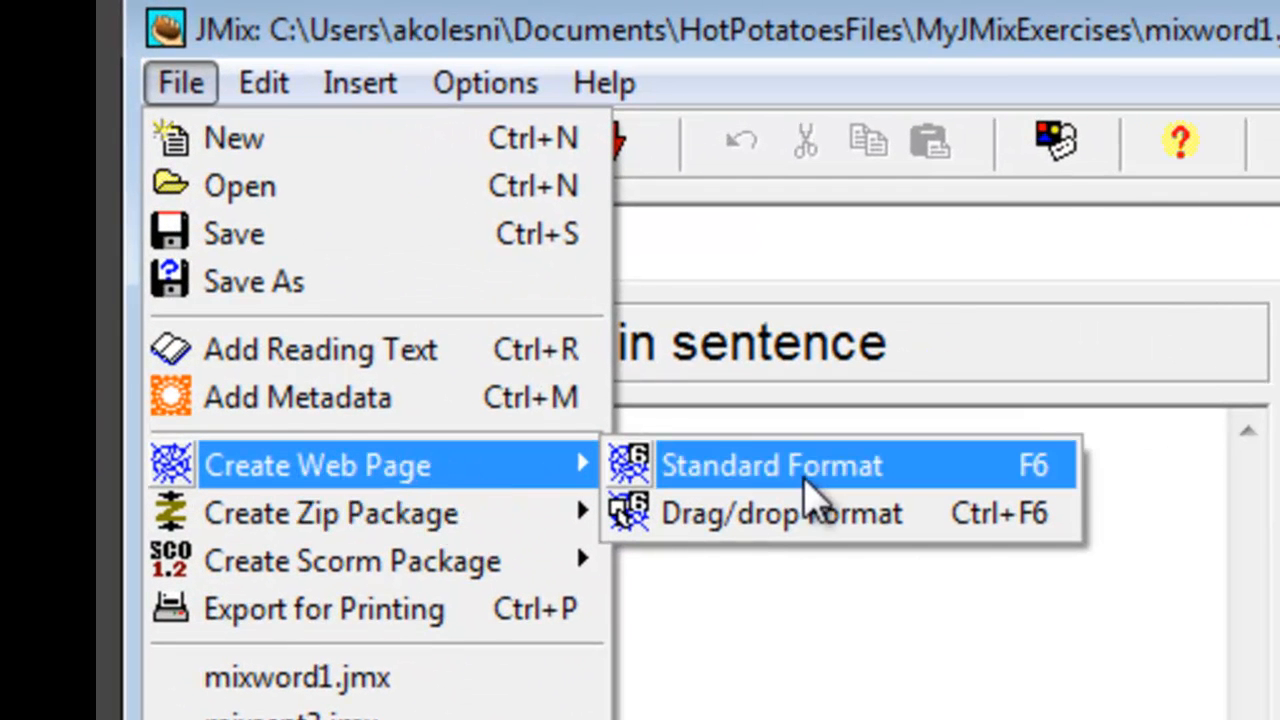
left_click(920, 470)
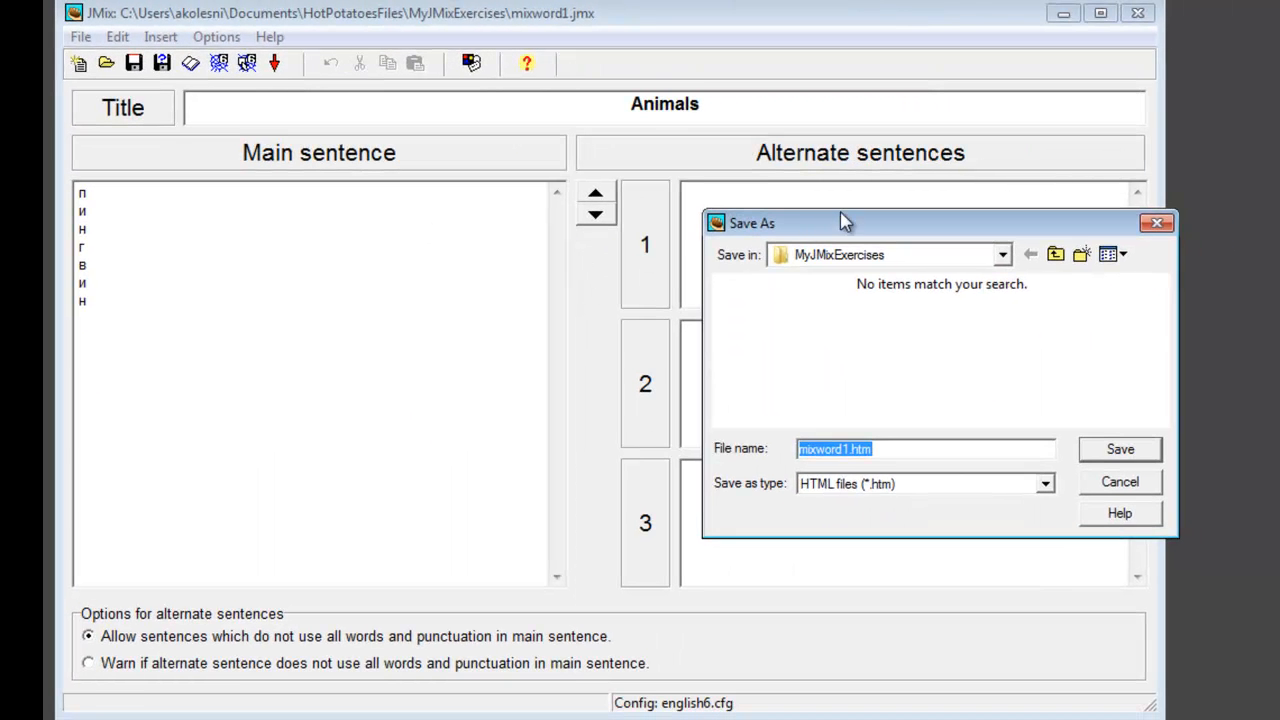
left_click_drag(840, 220, 422, 196)
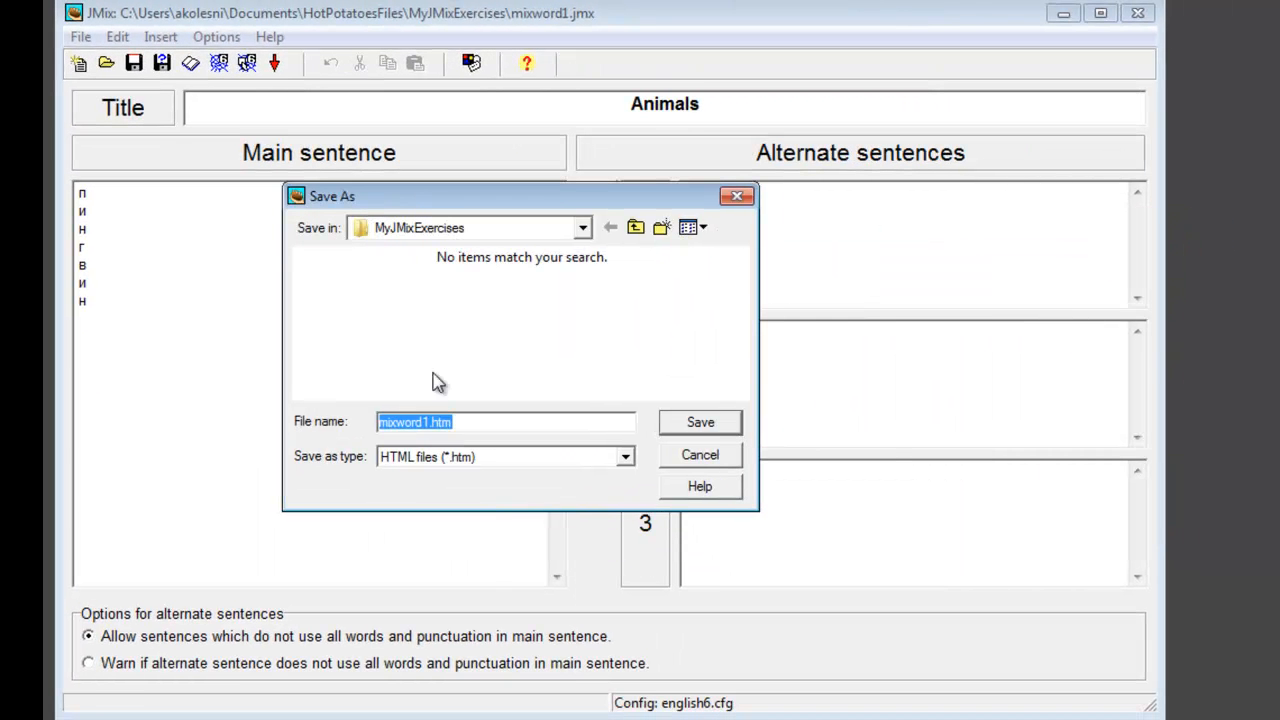
left_click(718, 424)
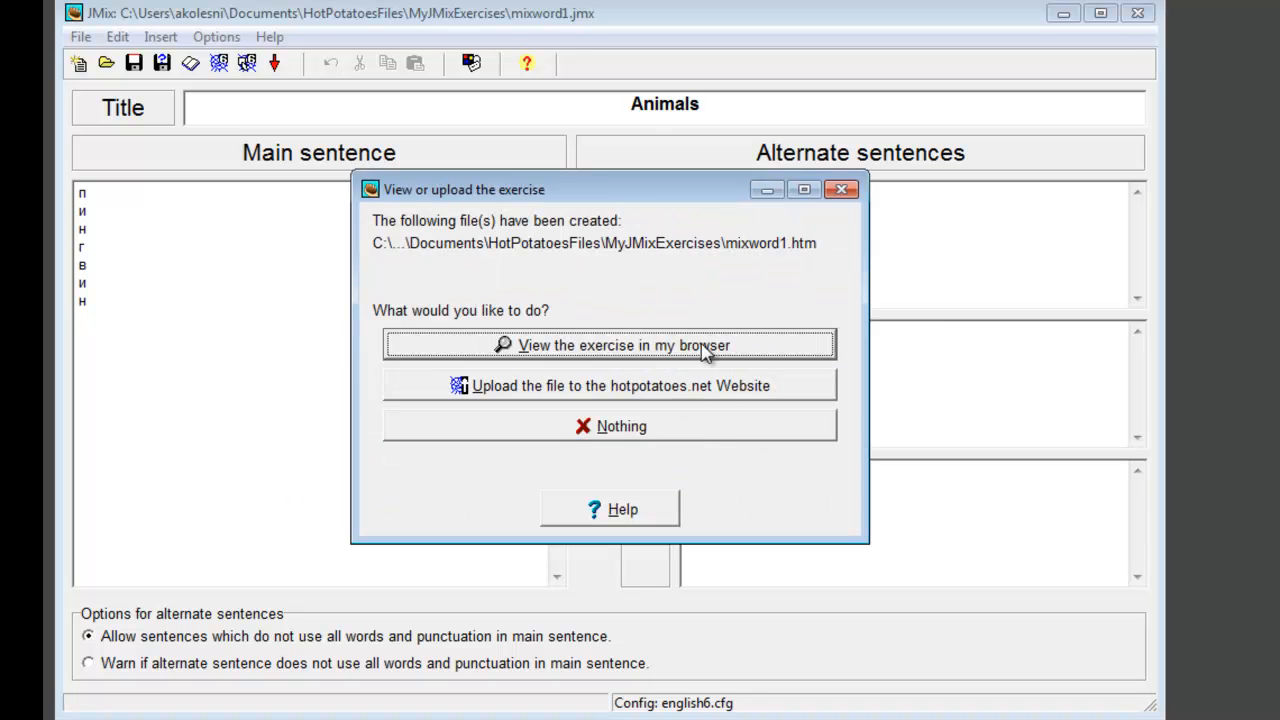
left_click(706, 348)
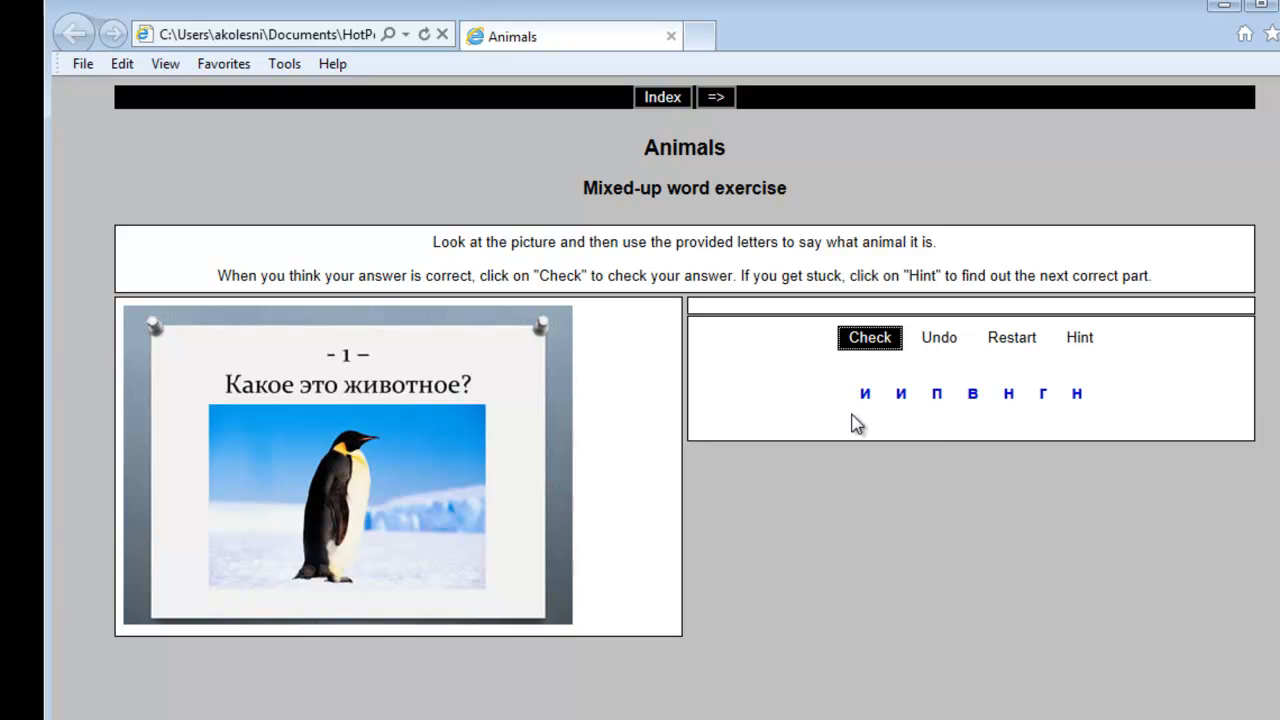
Step: Try the letter sequence п, и, н, в, г in the exercise, undo the last letter and restart the attempt
left_click(937, 394)
left_click(918, 414)
left_click(971, 414)
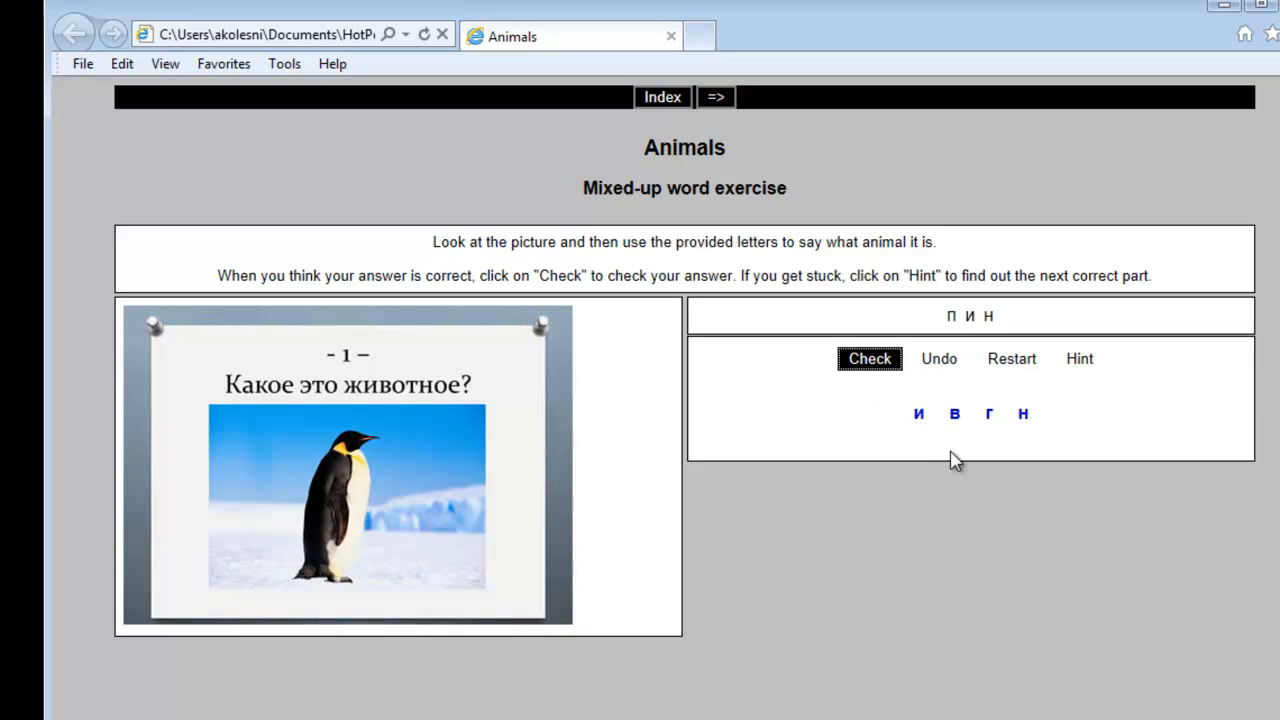
left_click(955, 414)
left_click(971, 414)
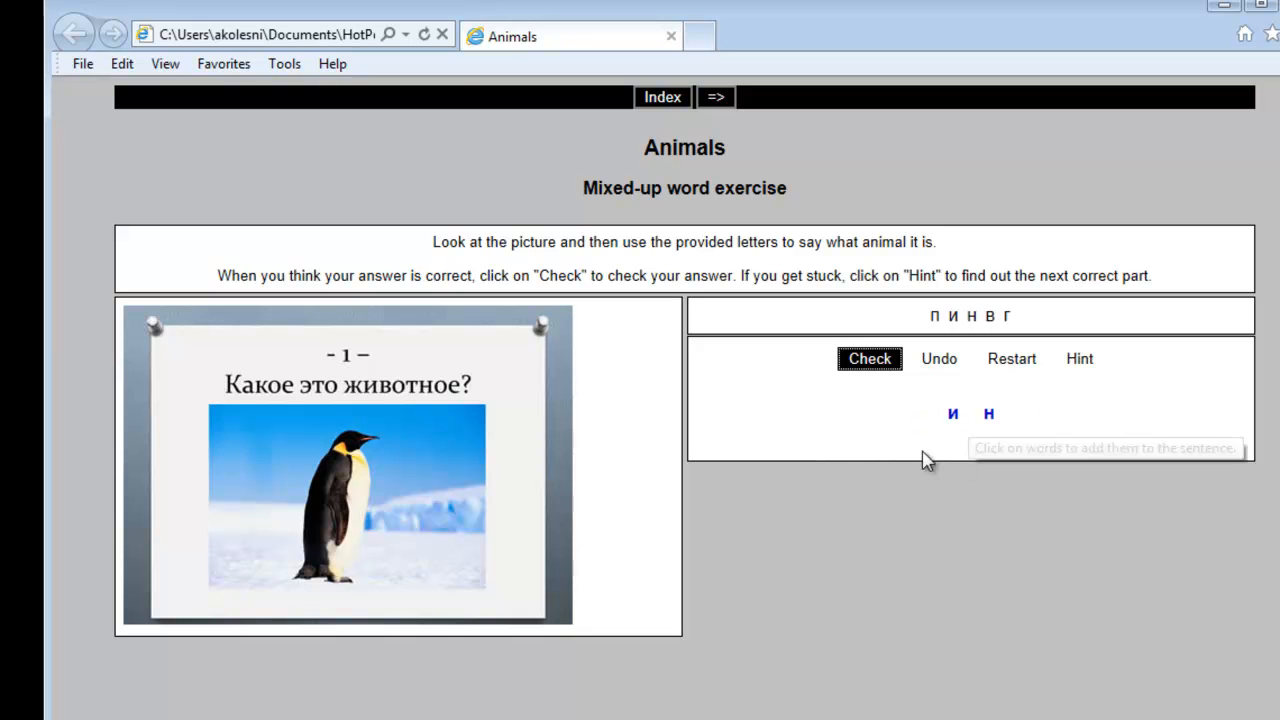
left_click(944, 370)
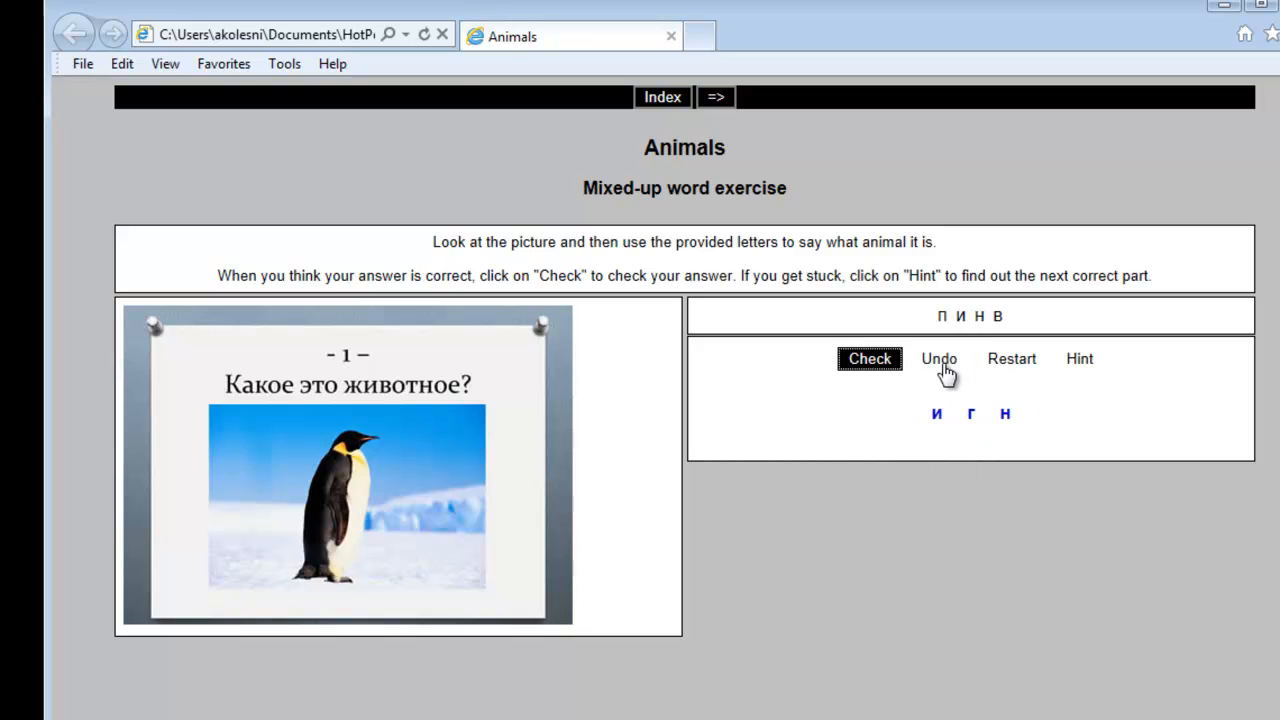
left_click(1031, 362)
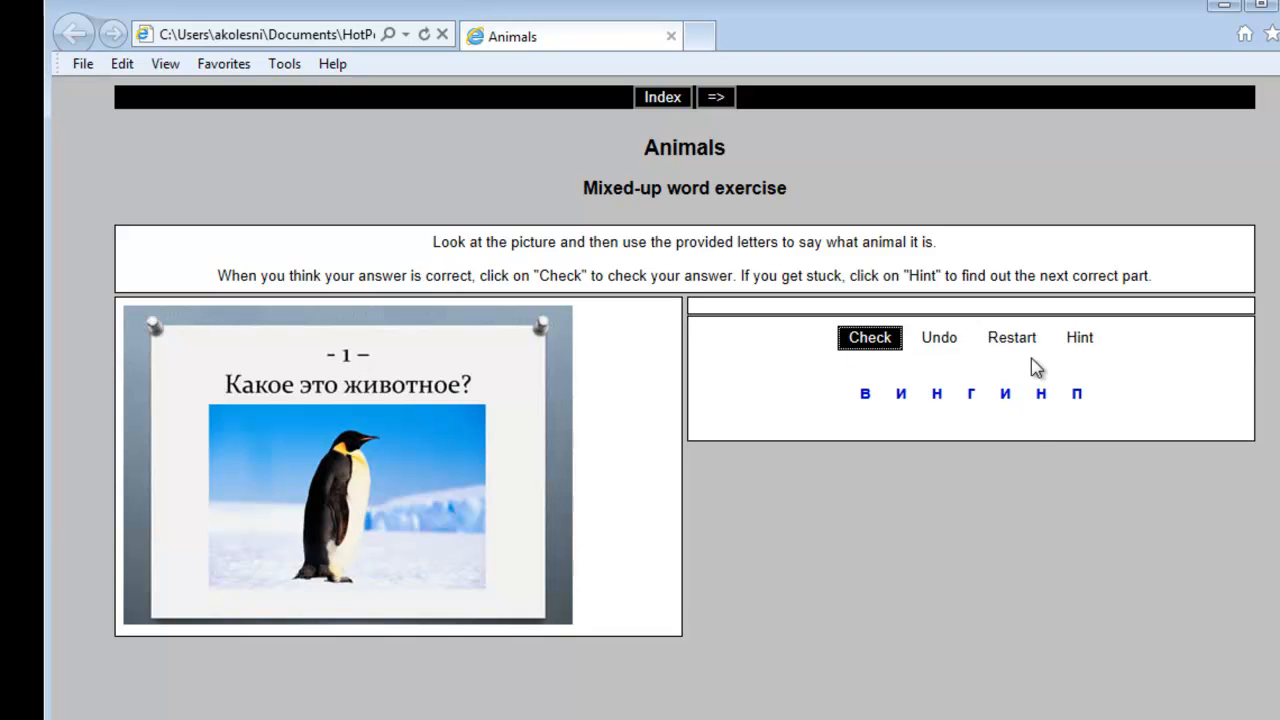
Step: Assemble the word пингвин from the jumbled letters, check the answer and dismiss the feedback
left_click(1073, 393)
left_click(1020, 413)
left_click(1040, 413)
left_click(953, 414)
left_click(930, 413)
left_click(953, 414)
left_click(970, 414)
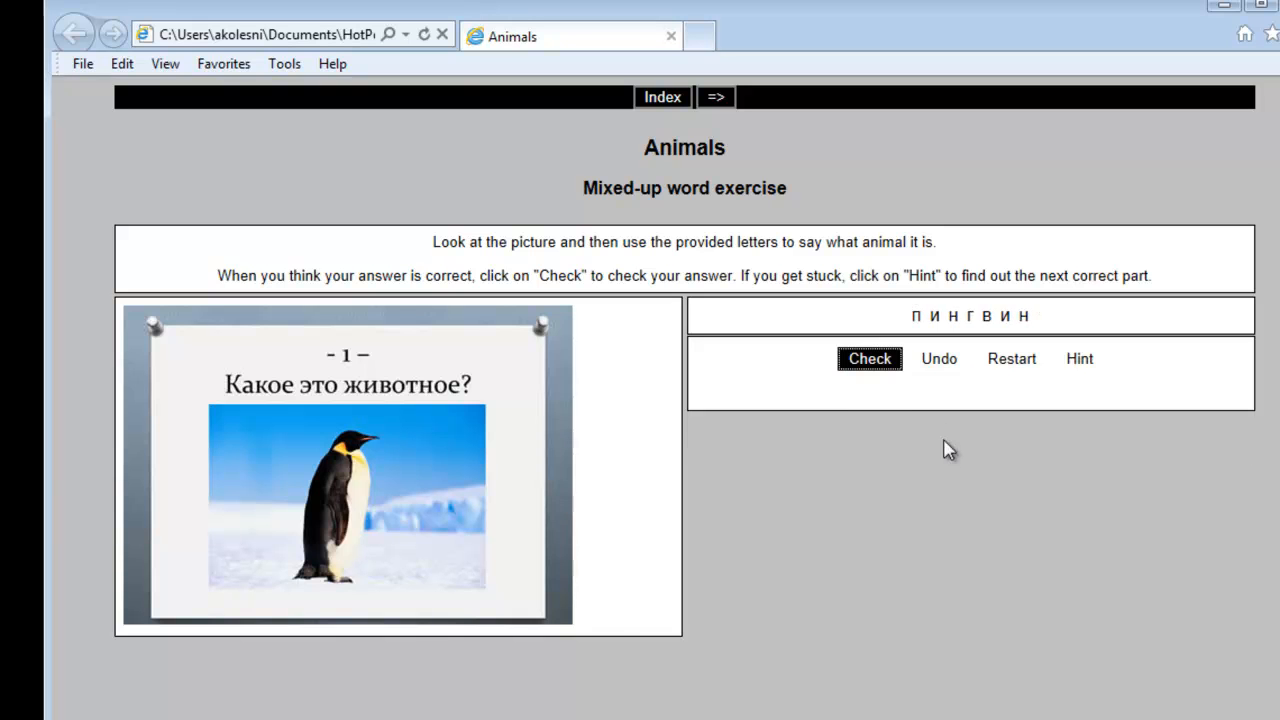
left_click(867, 363)
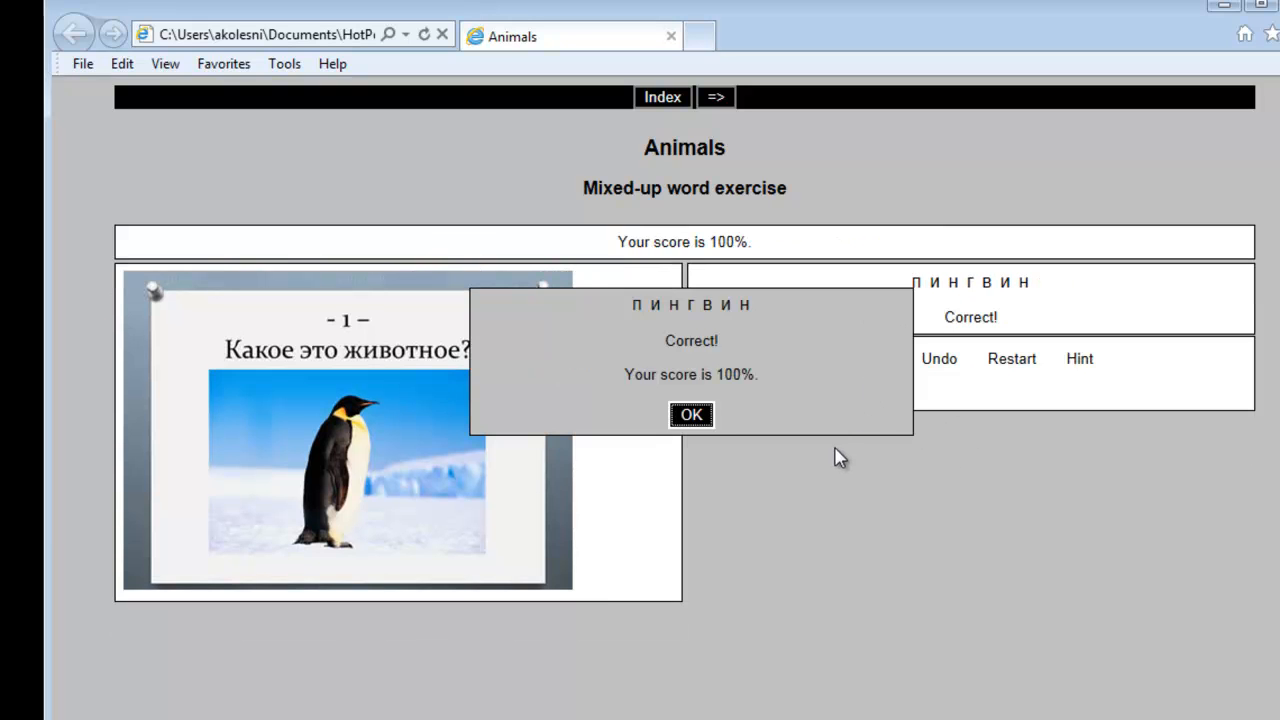
left_click(697, 419)
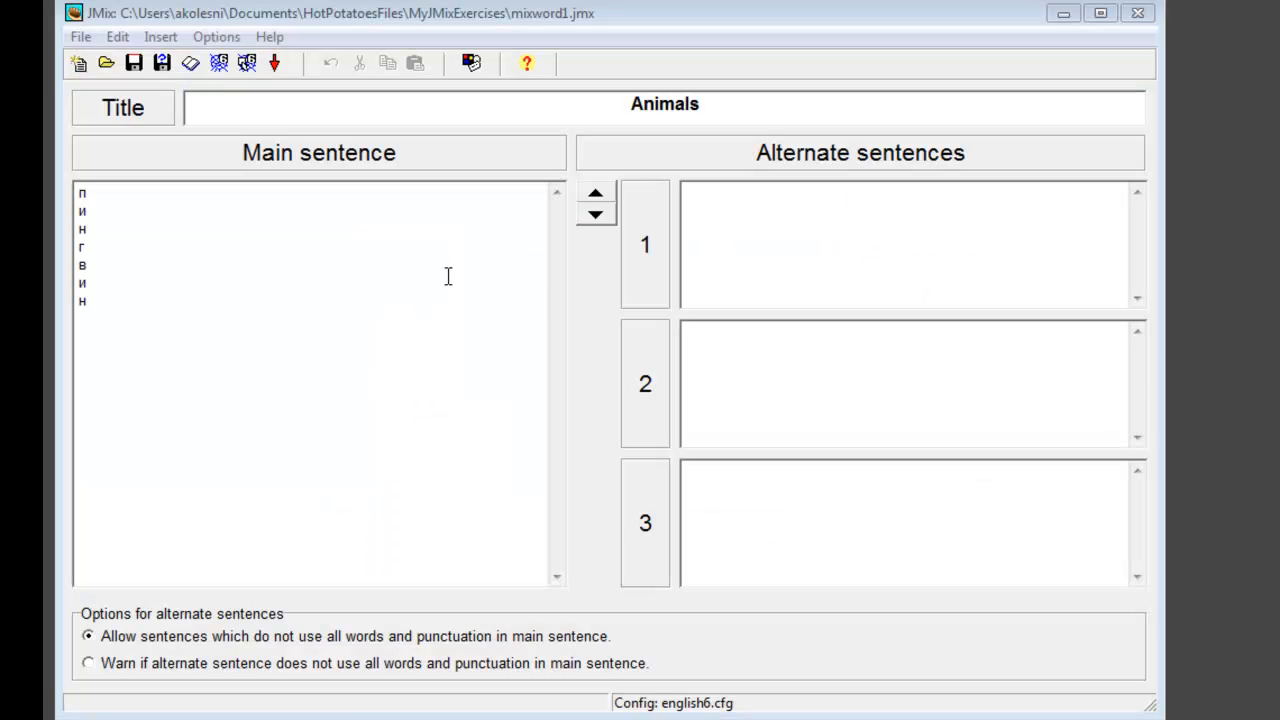
Step: Save a copy of the exercise as mixword2.jmx and replace the main sentence with the letters ж, и, р, а, ф, one per line
left_click(80, 37)
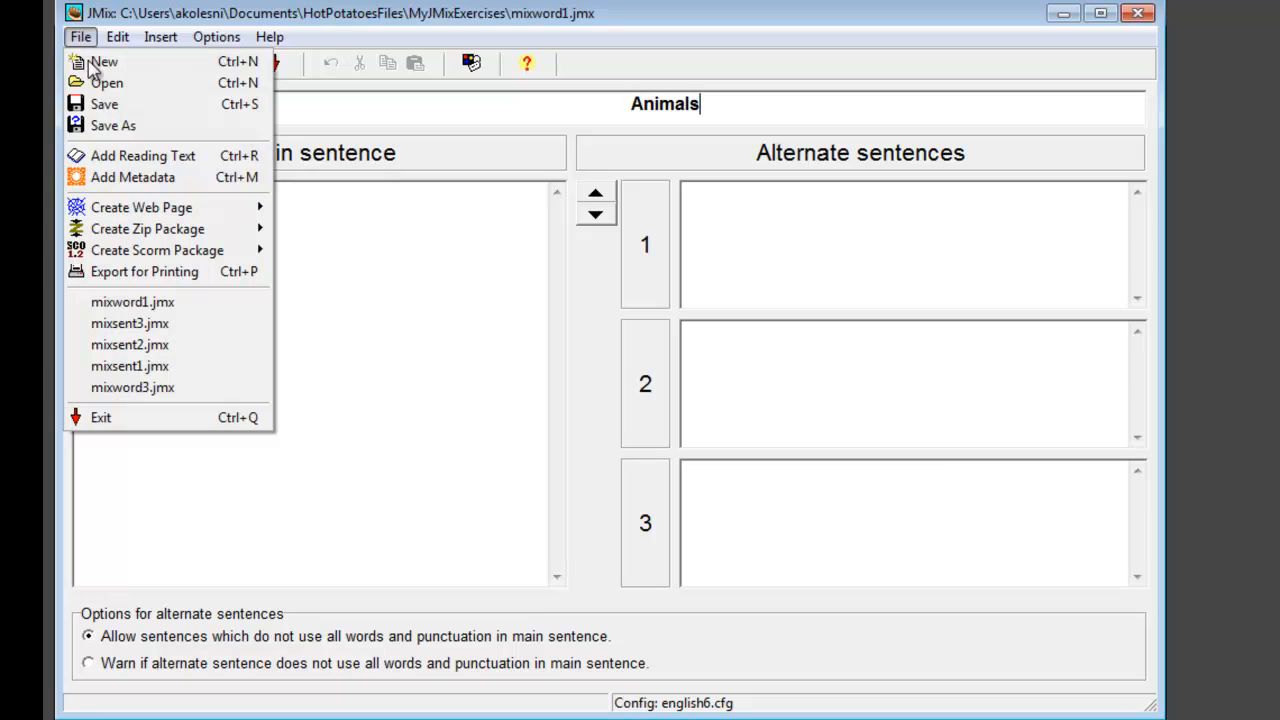
left_click(113, 125)
left_click(851, 449)
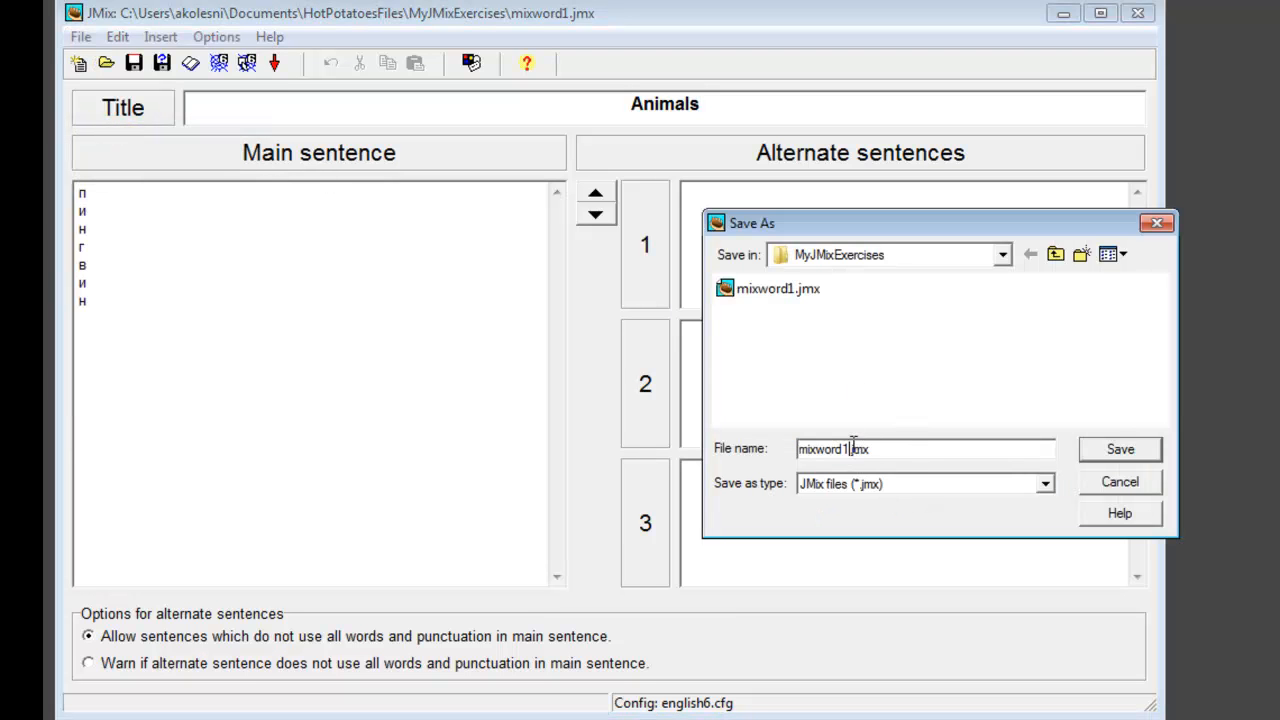
type("2")
key("Return")
left_click_drag(92, 300, 56, 197)
type("ж и р а ф")
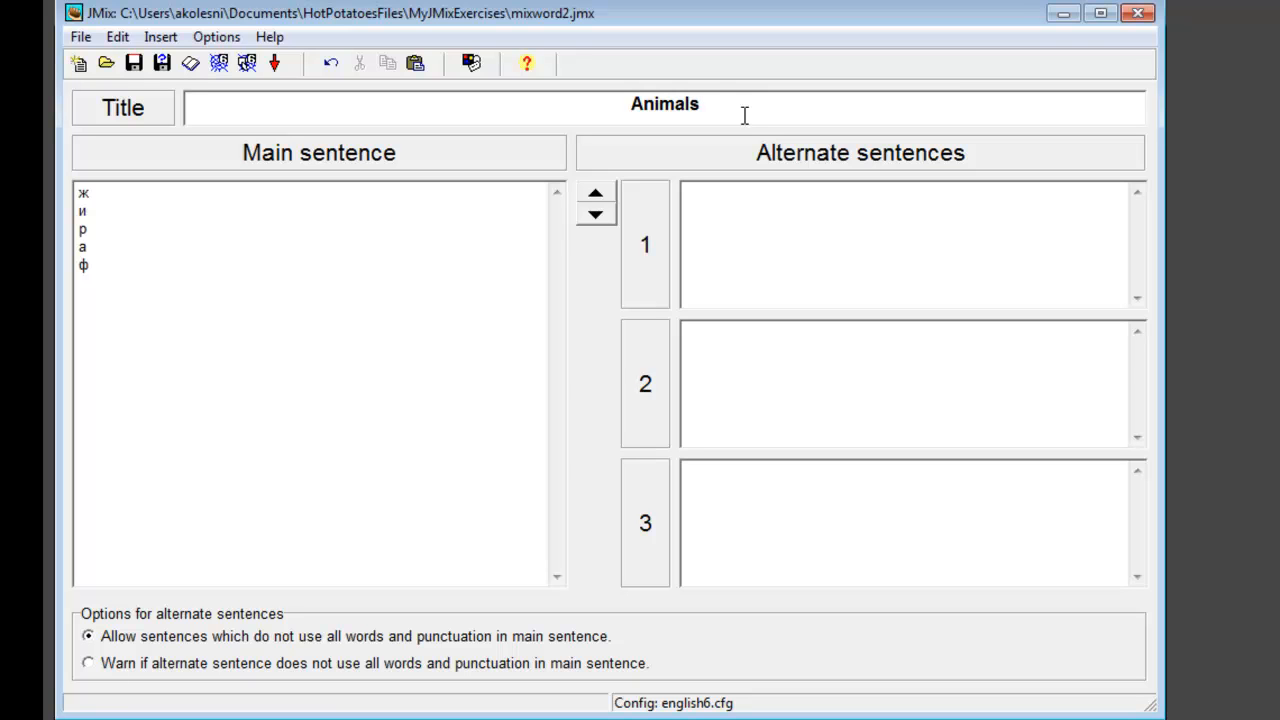
Step: Insert the local picture animal2.jpg after the title text Animals with the default picture settings
left_click(160, 37)
mouse_move(186, 60)
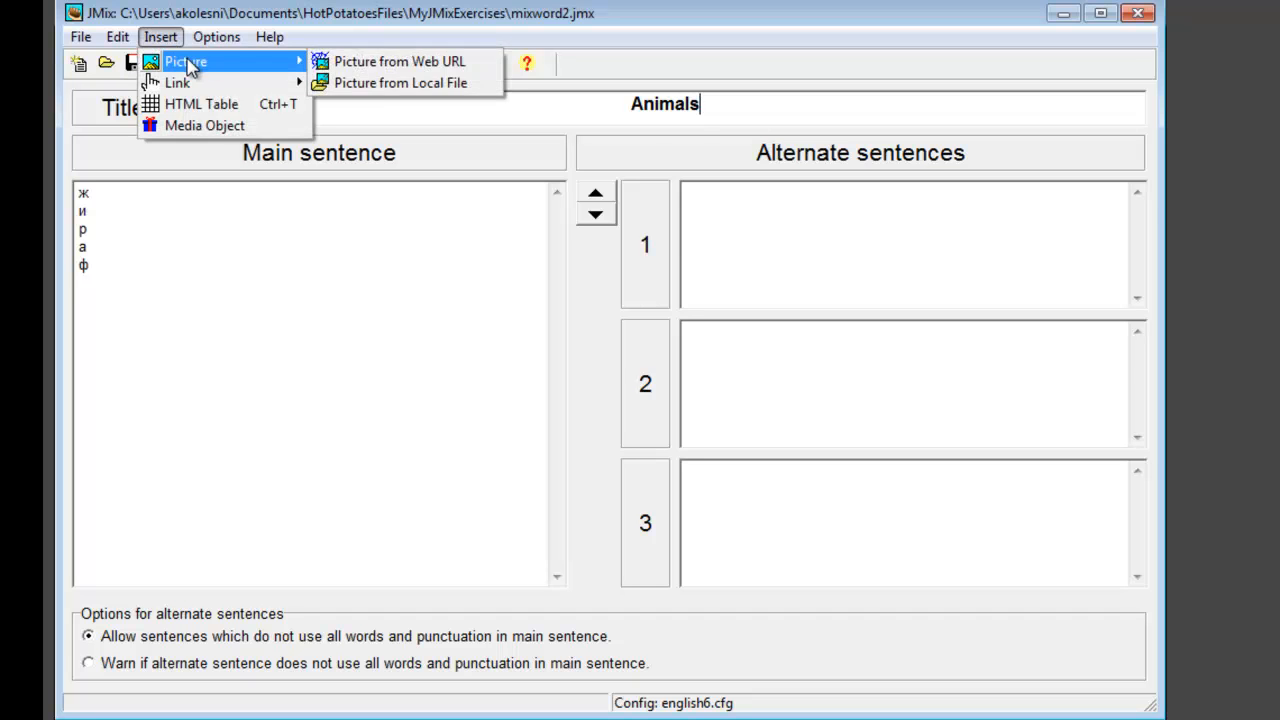
left_click(380, 82)
left_click(770, 370)
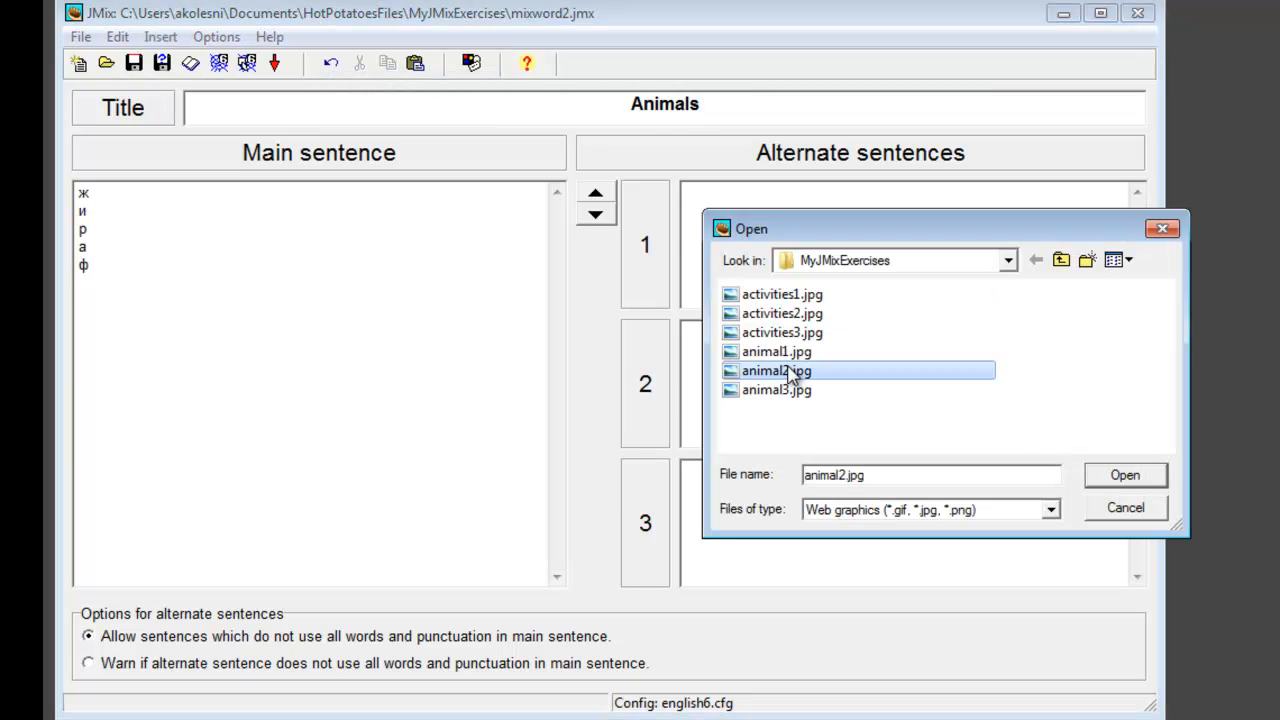
left_click(1124, 476)
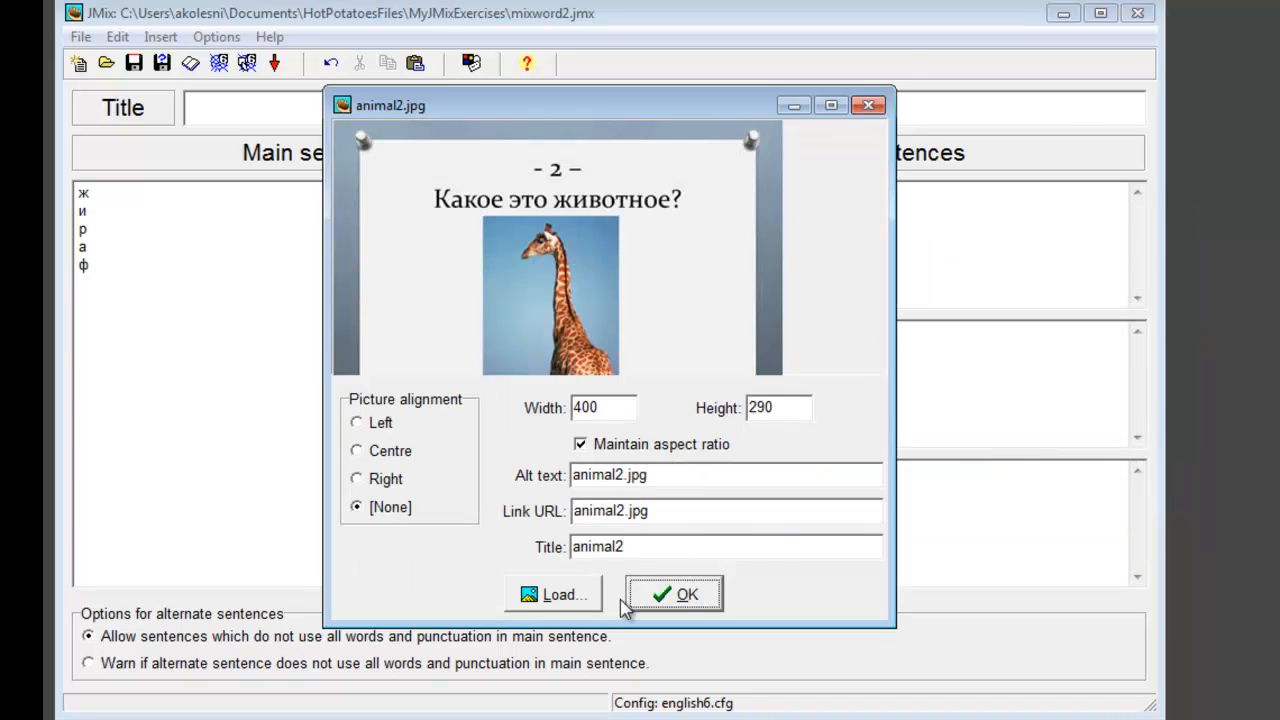
left_click(683, 598)
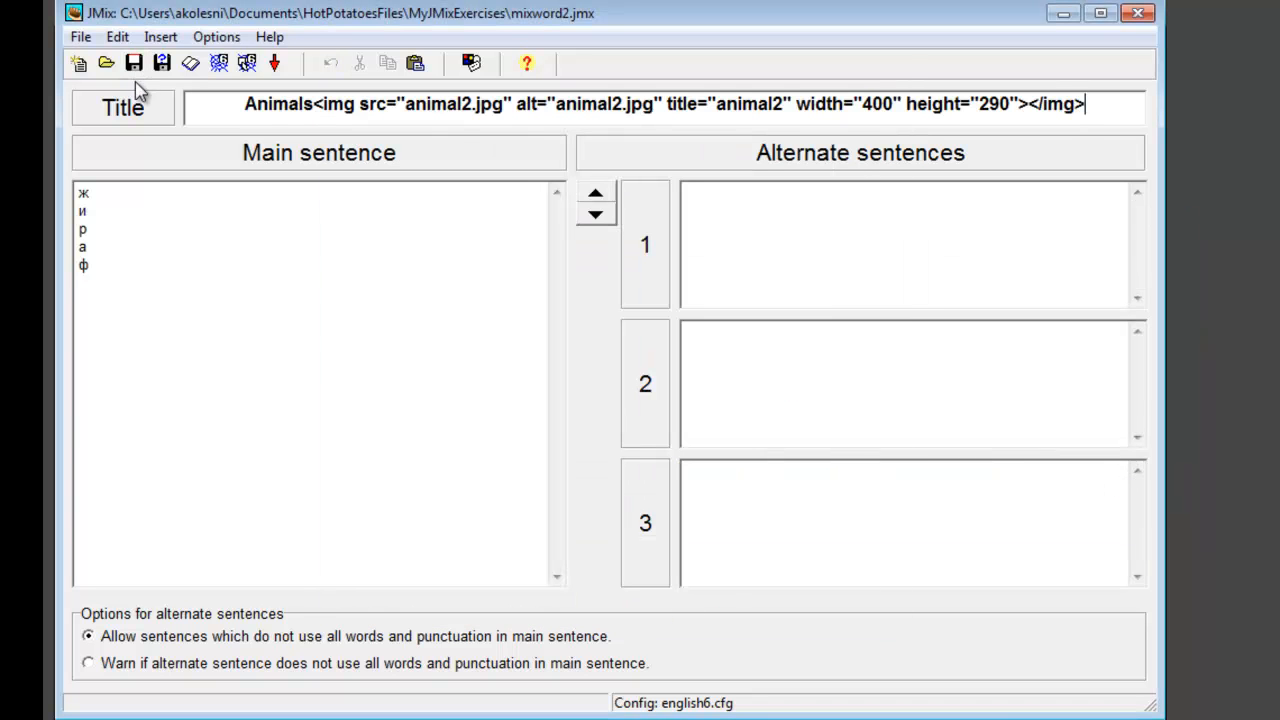
Step: Export the giraffe exercise as a drag/drop-format web page named mixword2.htm and view it in the browser
left_click(80, 37)
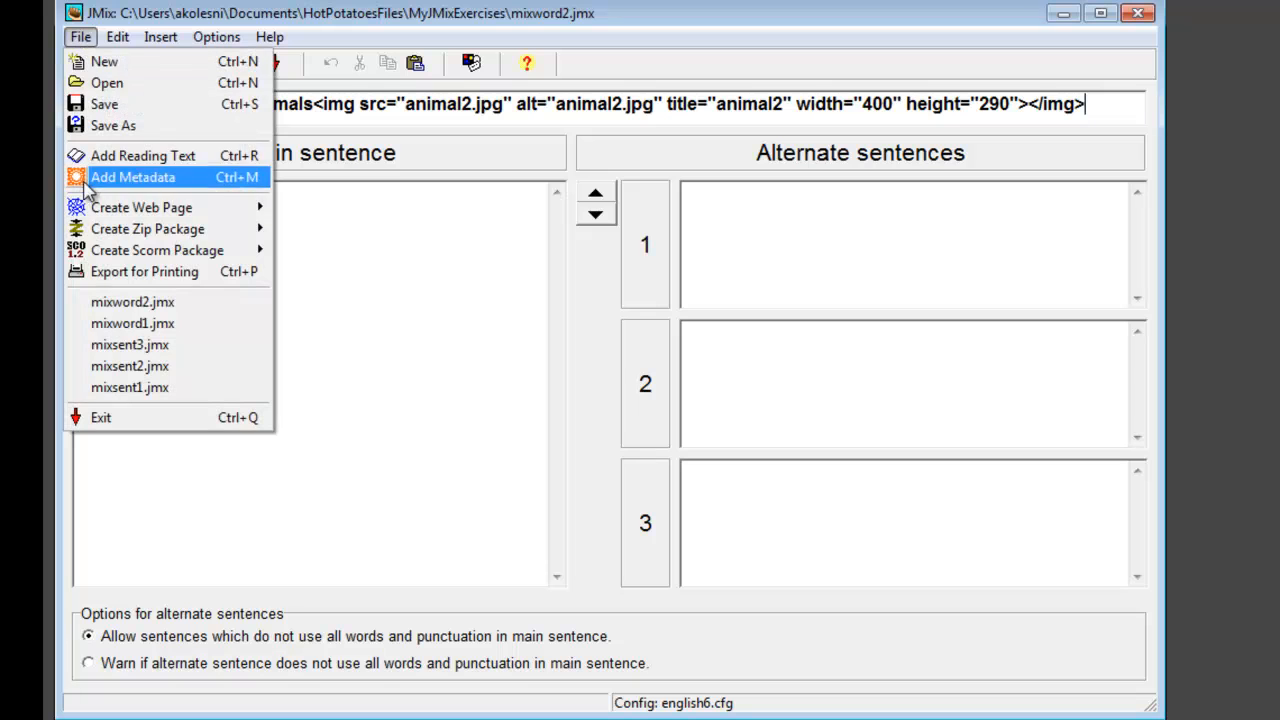
mouse_move(118, 207)
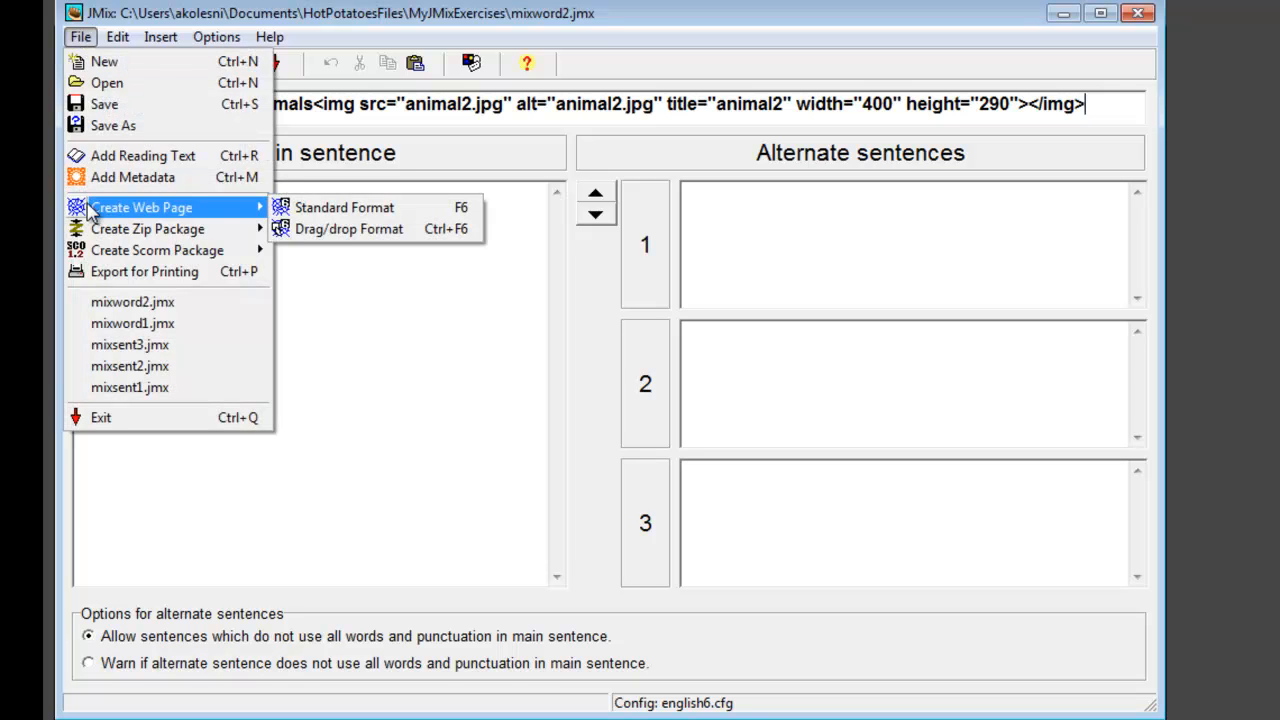
left_click(350, 239)
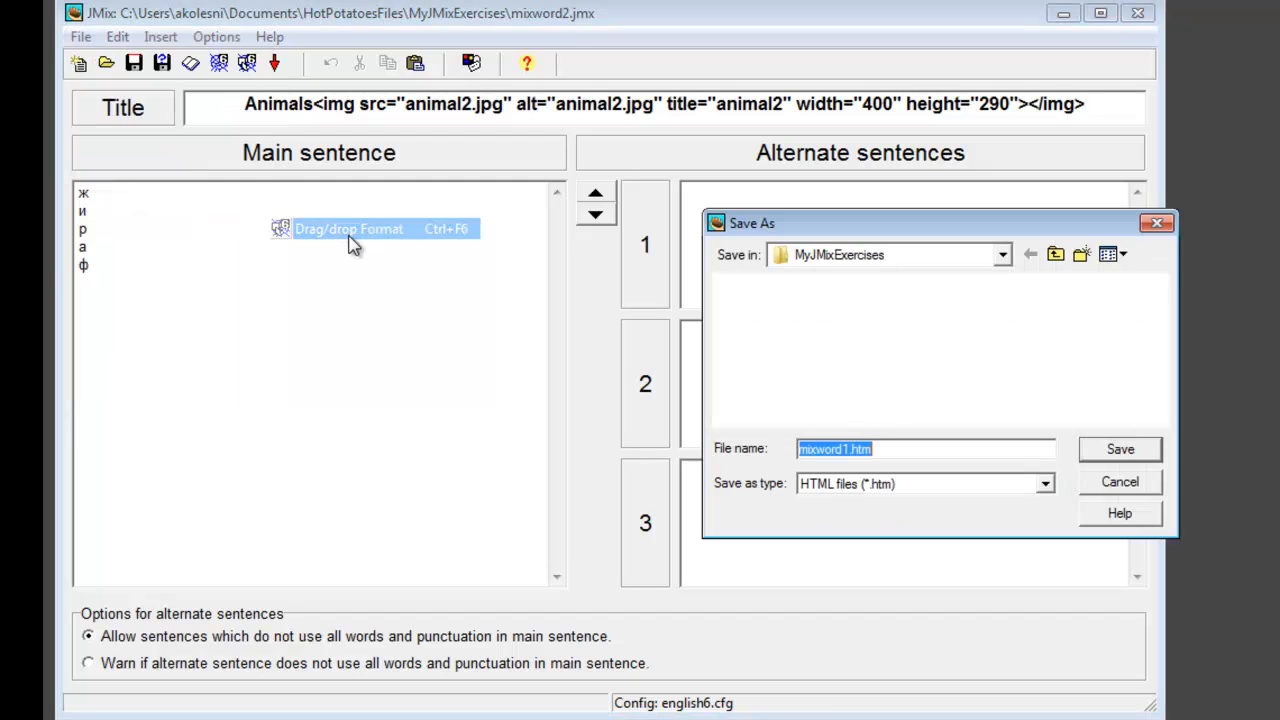
left_click(850, 449)
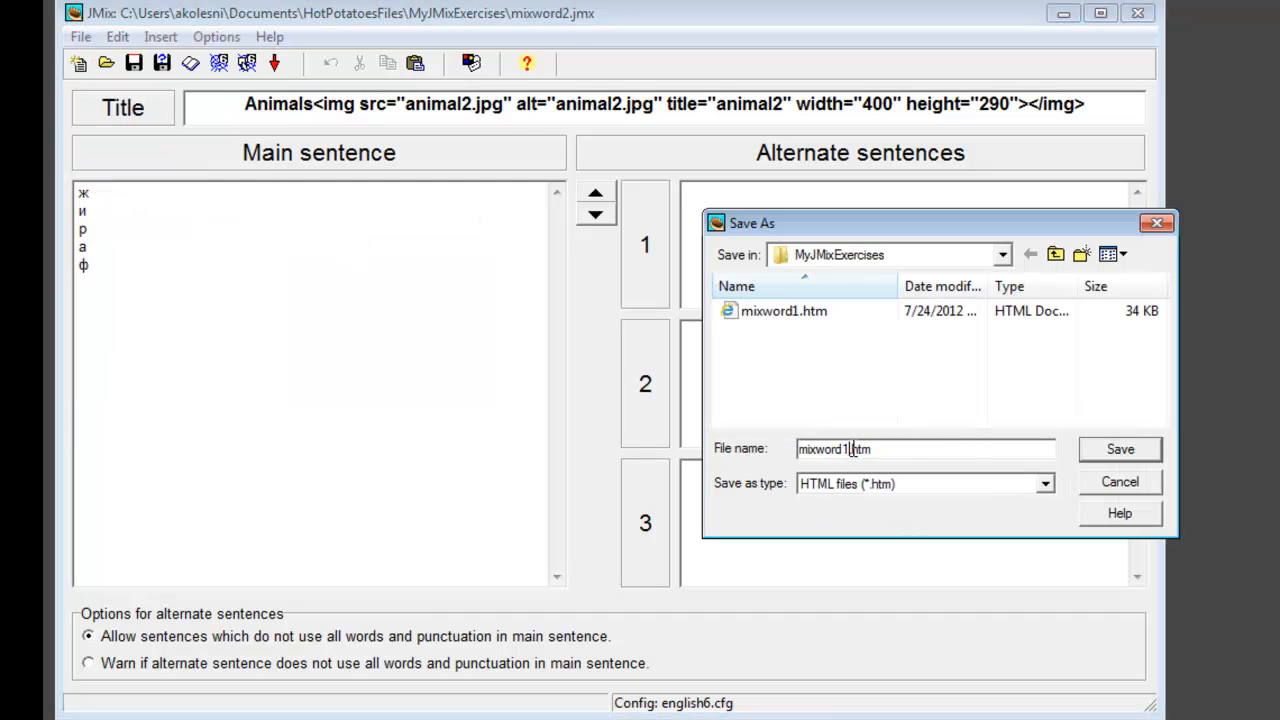
key("Return")
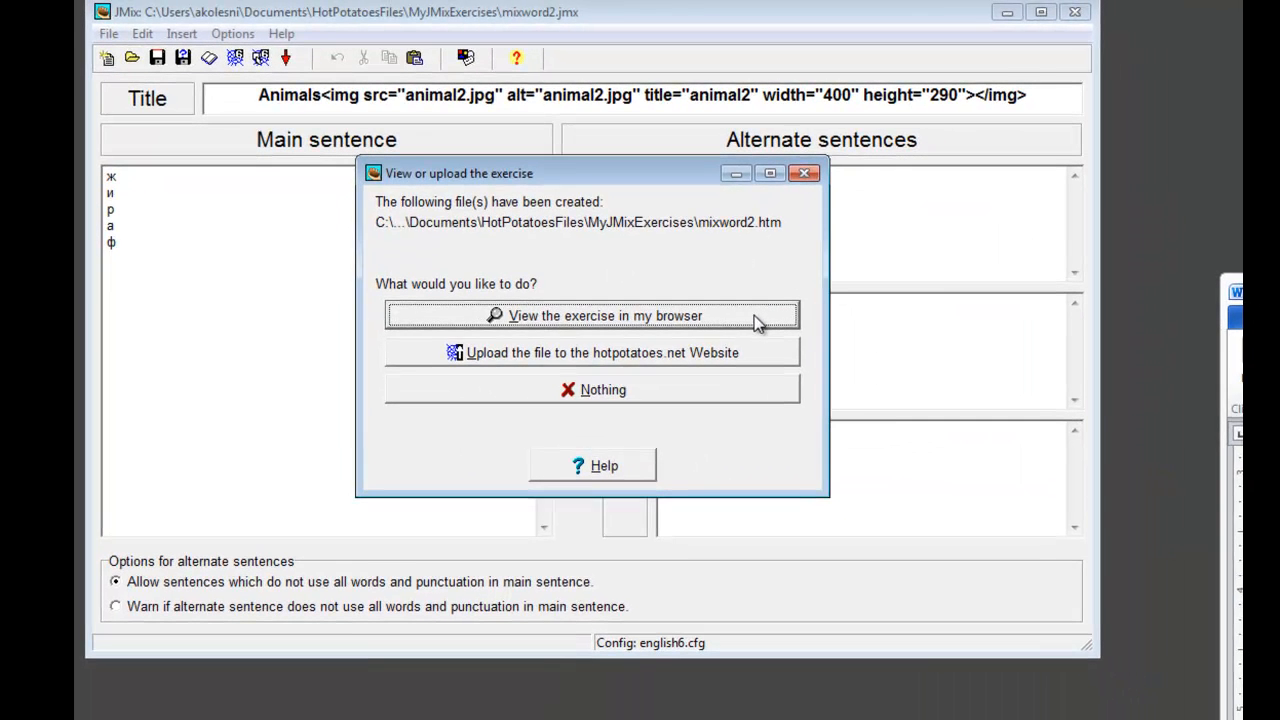
left_click(754, 315)
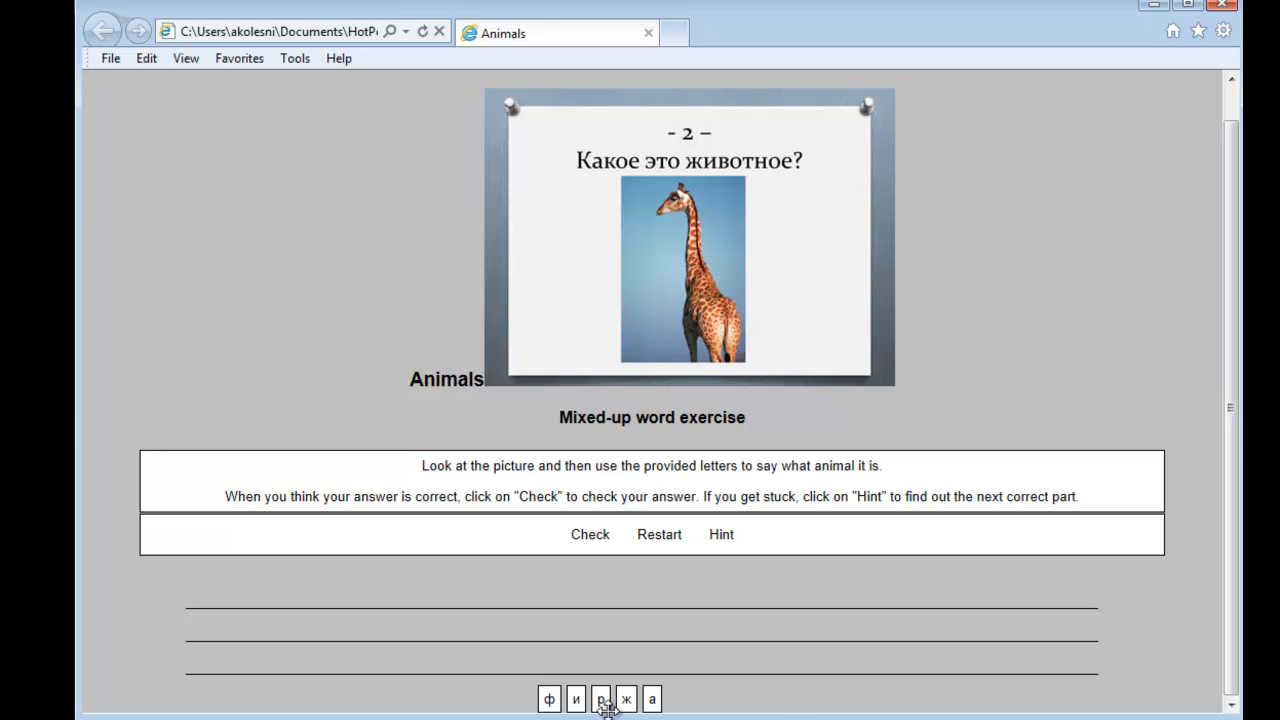
Step: Arrange the letter tiles on the line to spell жираф, check the answer and close the browser
left_click_drag(603, 703, 510, 595)
left_click_drag(549, 699, 585, 597)
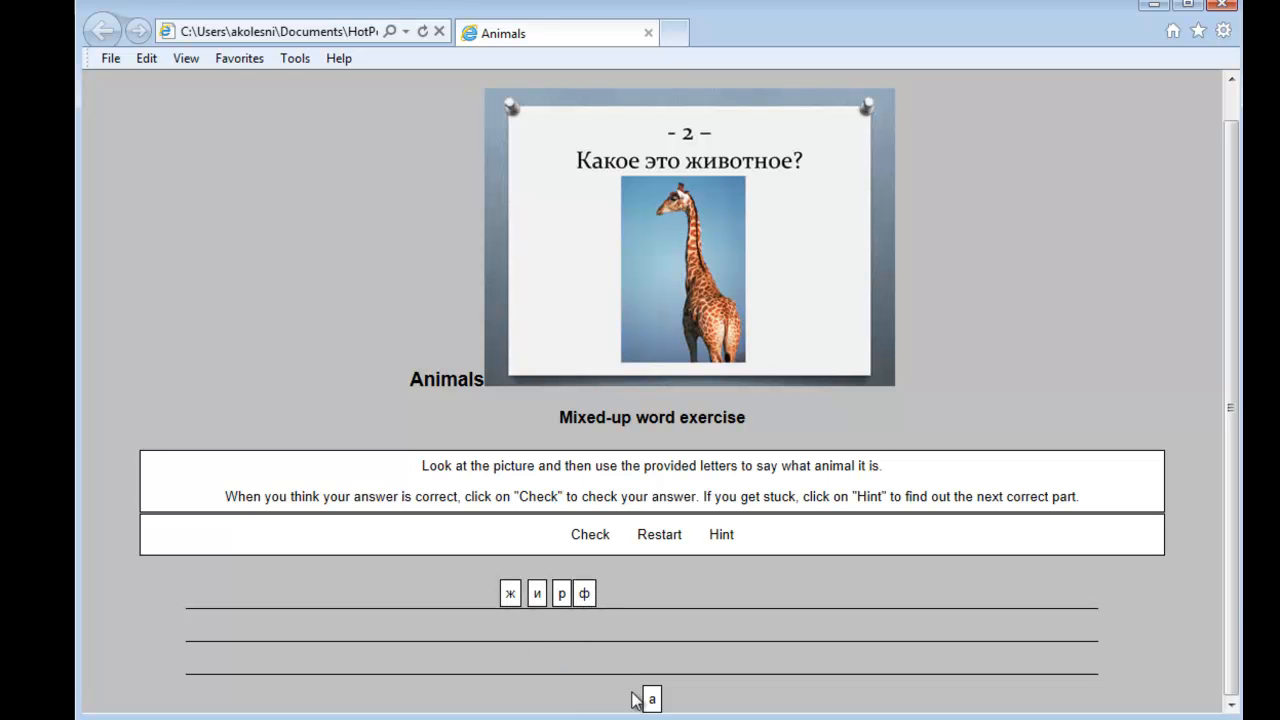
mouse_move(658, 714)
left_mouse_down()
mouse_move(634, 606)
mouse_move(609, 600)
mouse_move(607, 612)
mouse_move(663, 643)
mouse_move(620, 674)
mouse_move(640, 637)
left_mouse_up()
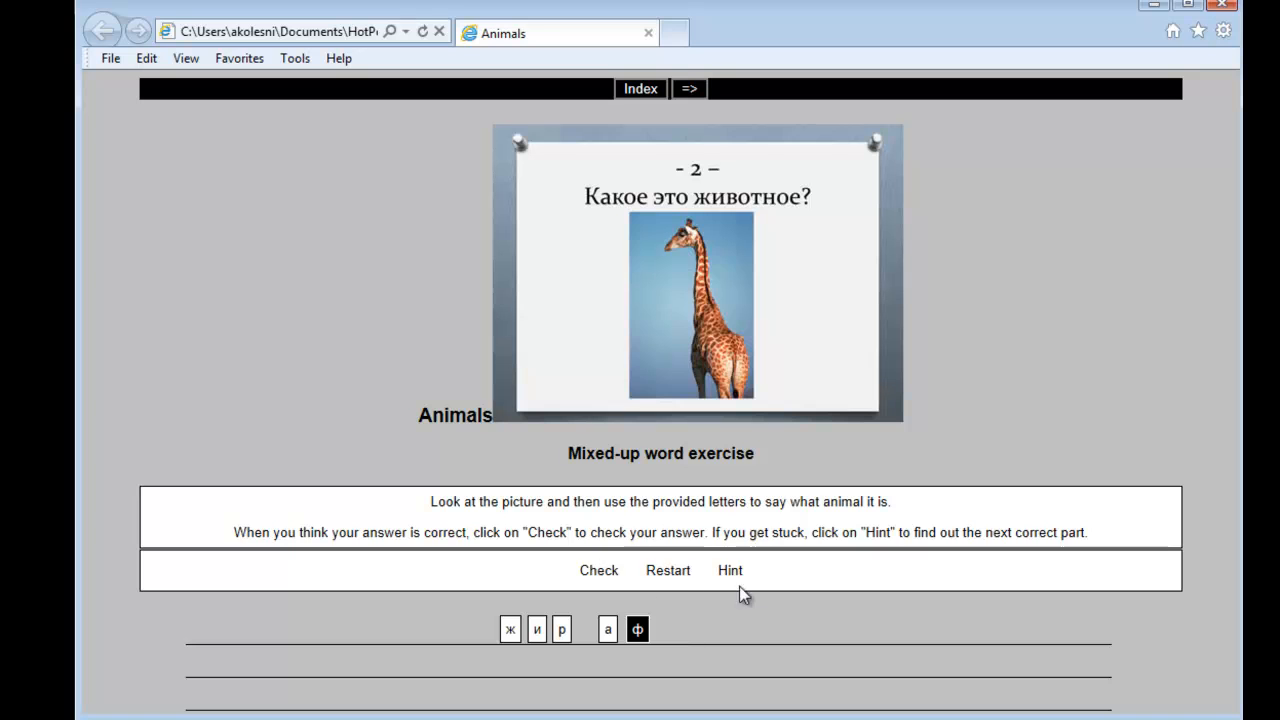
left_click(612, 576)
left_click(666, 371)
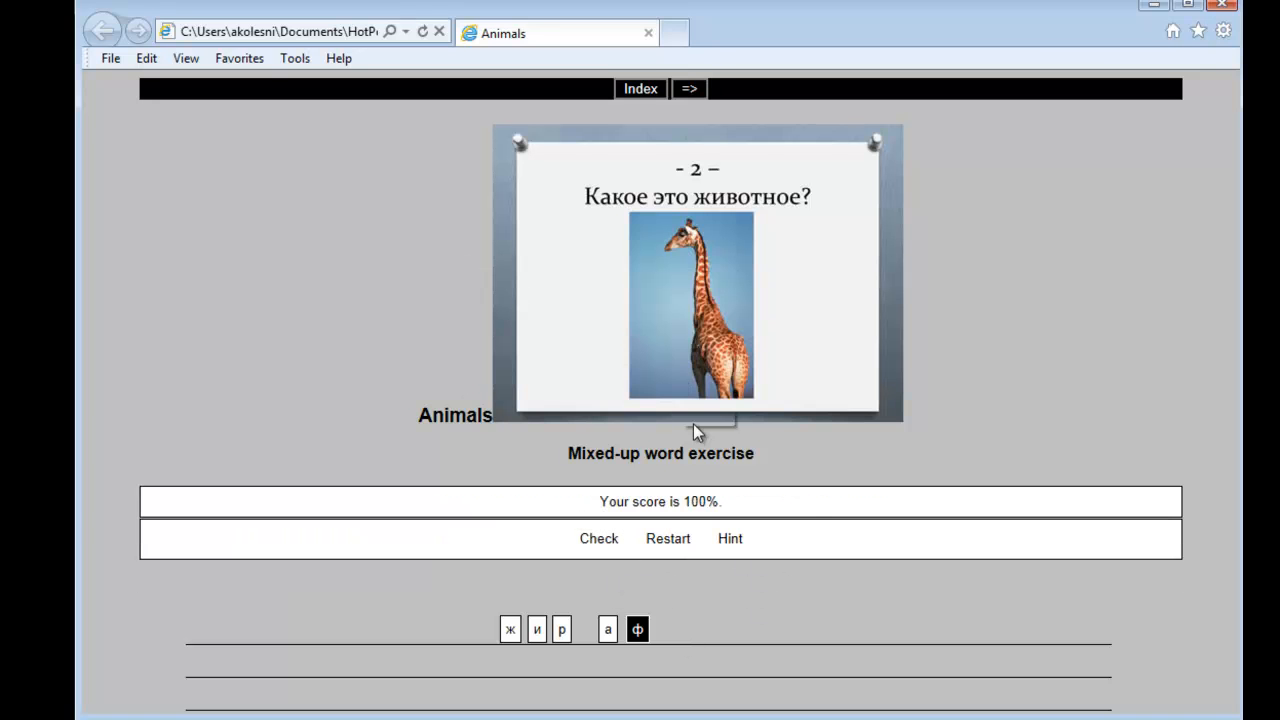
left_click(1236, 5)
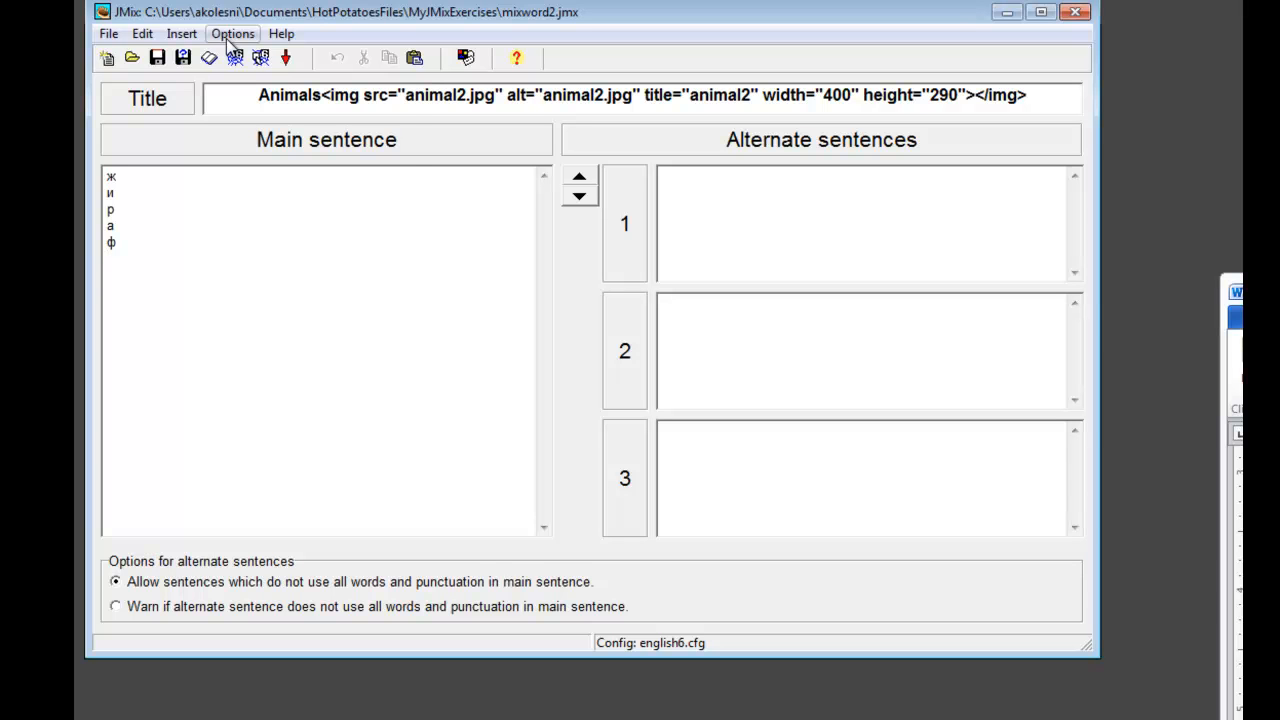
Step: Set the next exercise URL in the output configuration to mixword3.htm and accept the configuration
left_click(230, 34)
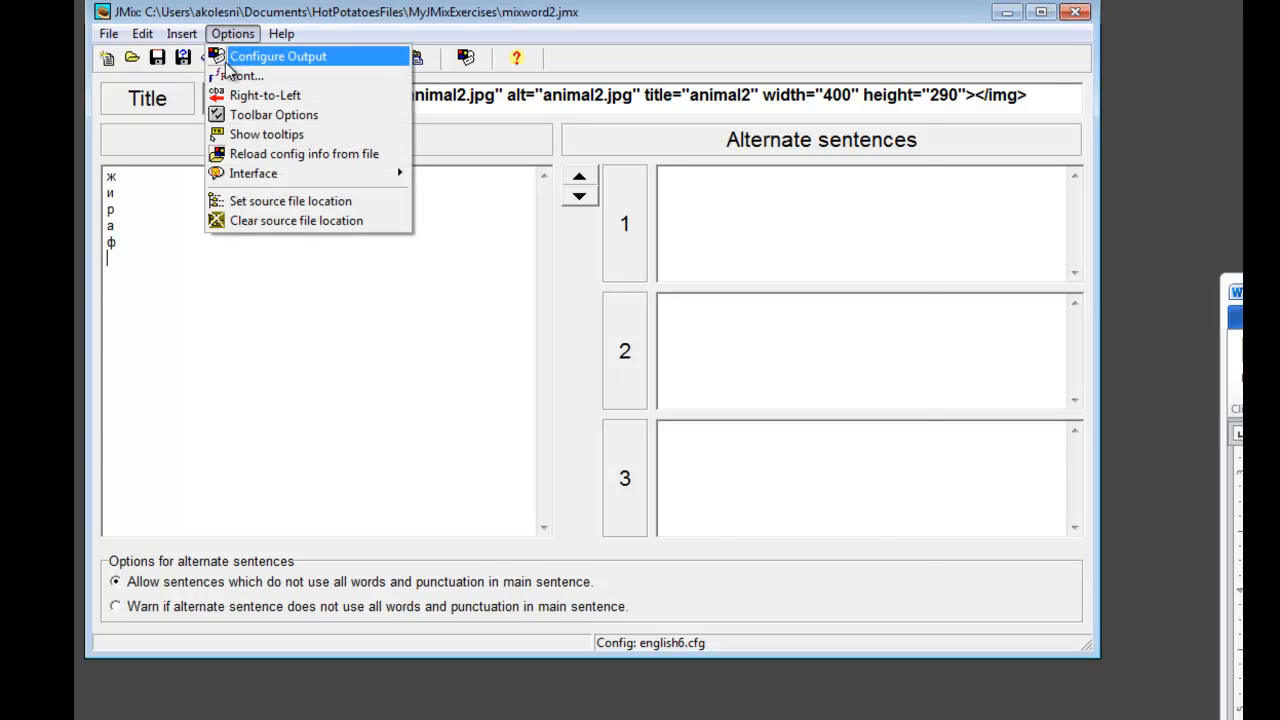
left_click(230, 58)
left_click(558, 370)
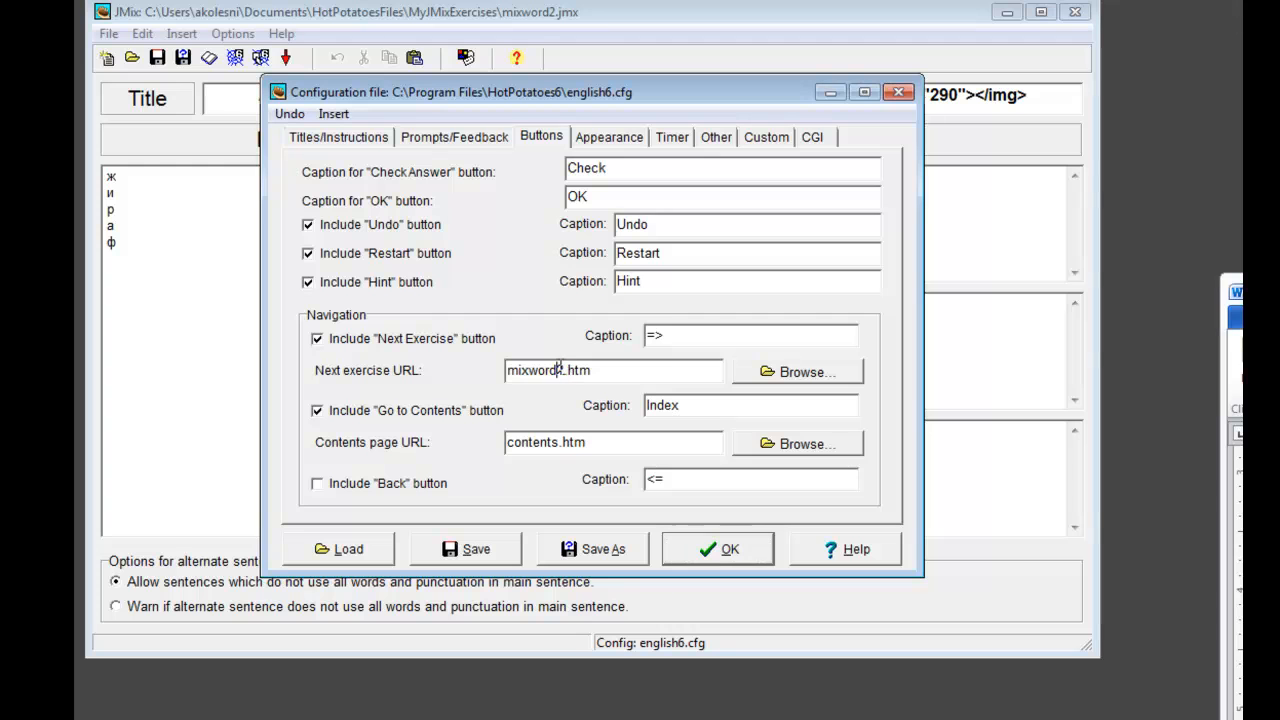
type("3")
left_click(726, 550)
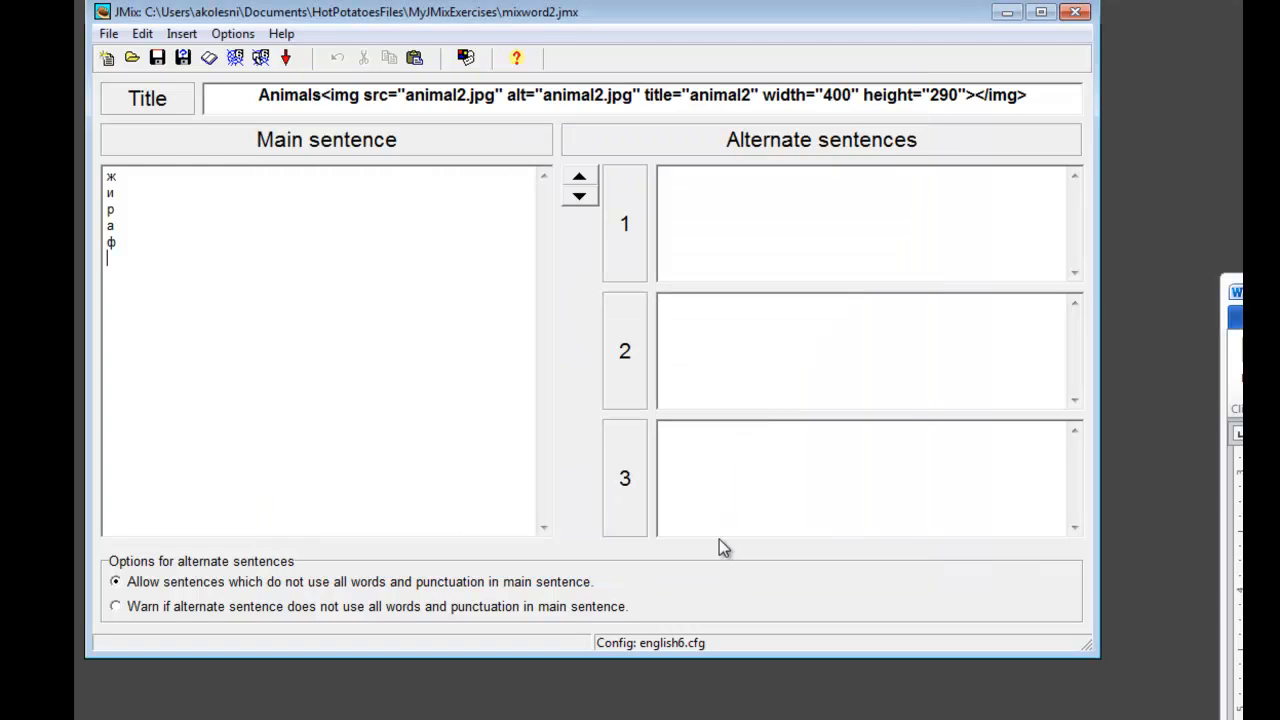
Step: Export the giraffe exercise again as a drag/drop-format web page, overwriting mixword2.htm, without viewing it
left_click(108, 33)
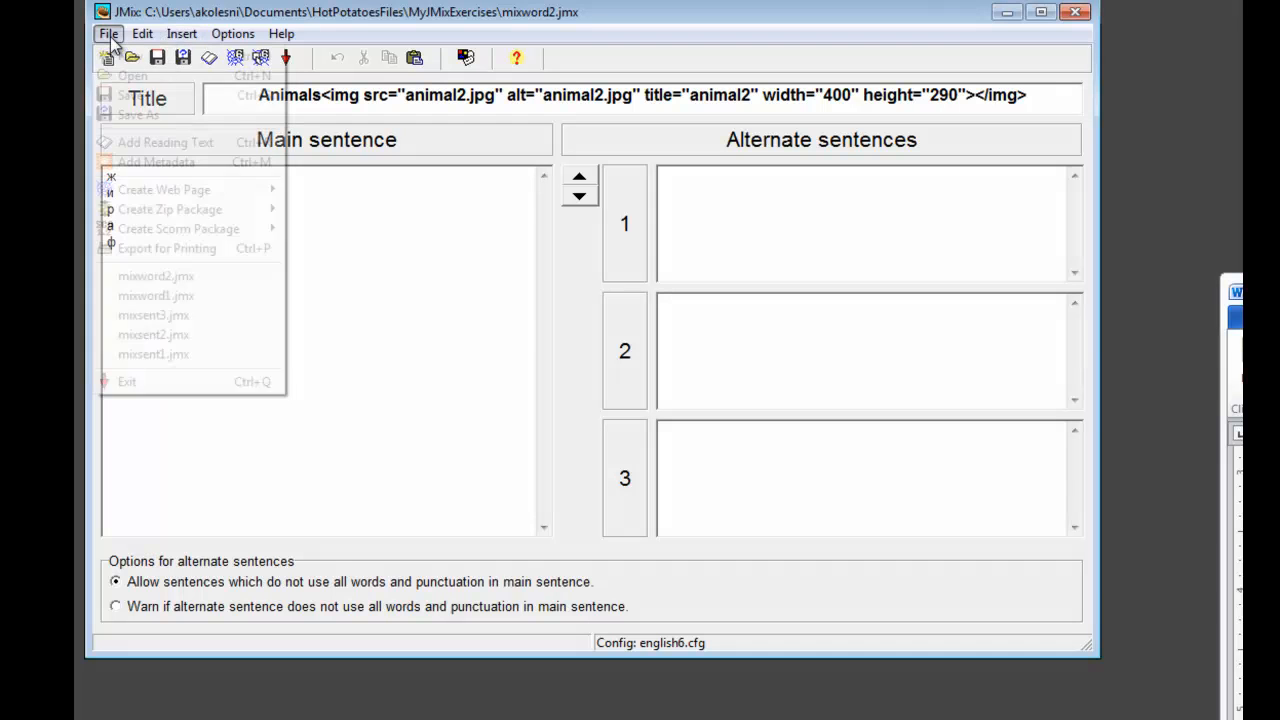
mouse_move(158, 198)
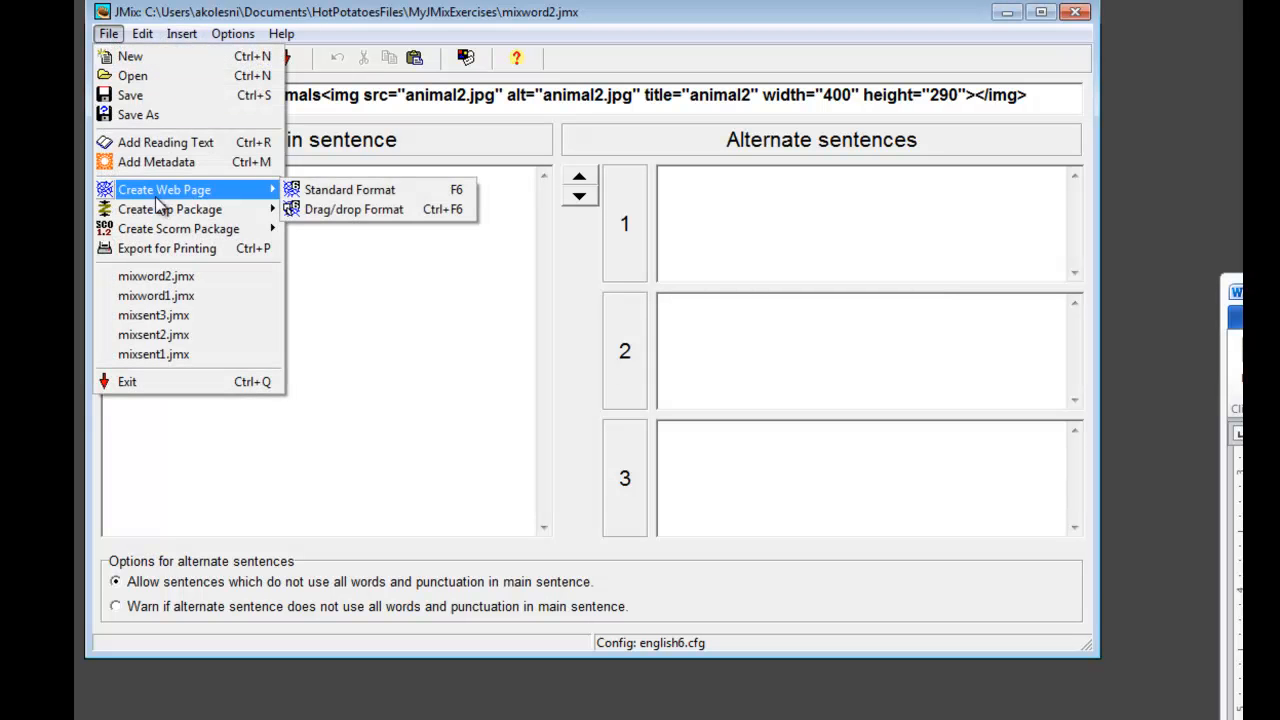
left_click(343, 210)
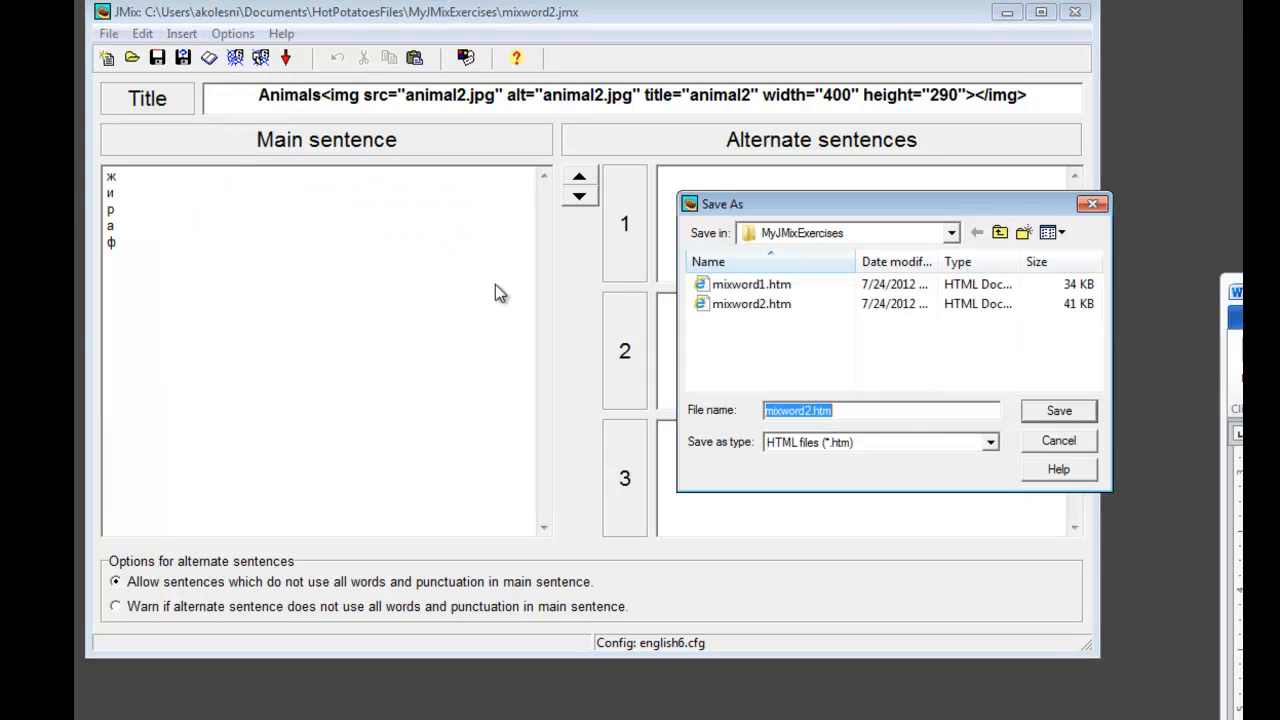
left_click(1048, 413)
left_click(953, 448)
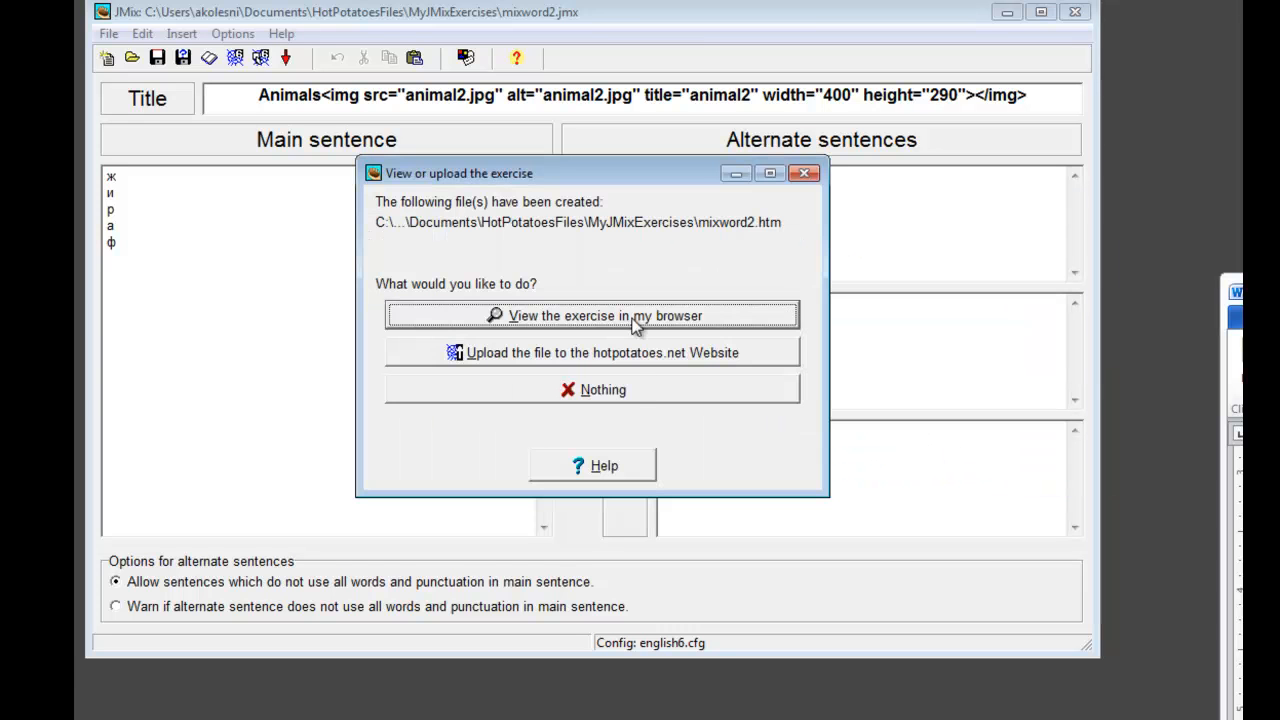
left_click(600, 390)
Step: Save the exercise under the new name mixword3.jmx and reduce its title to Animals by removing the picture code
left_click(108, 33)
left_click(145, 115)
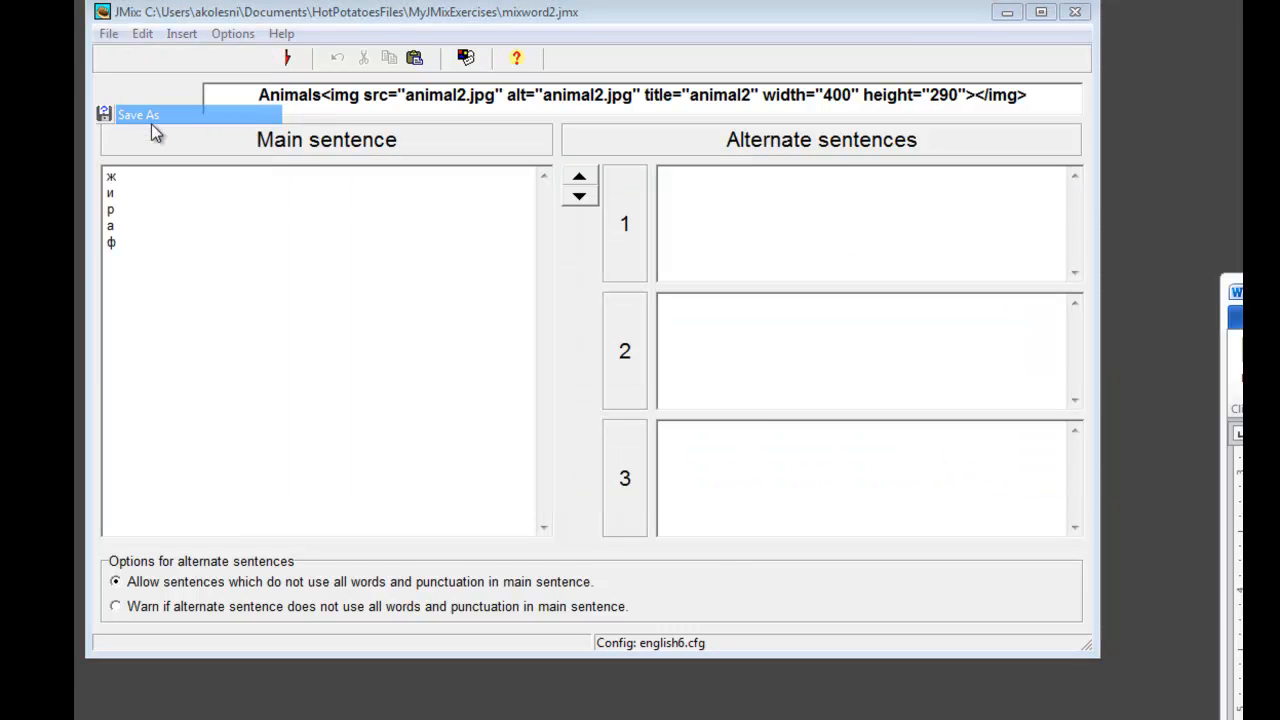
left_click(808, 411)
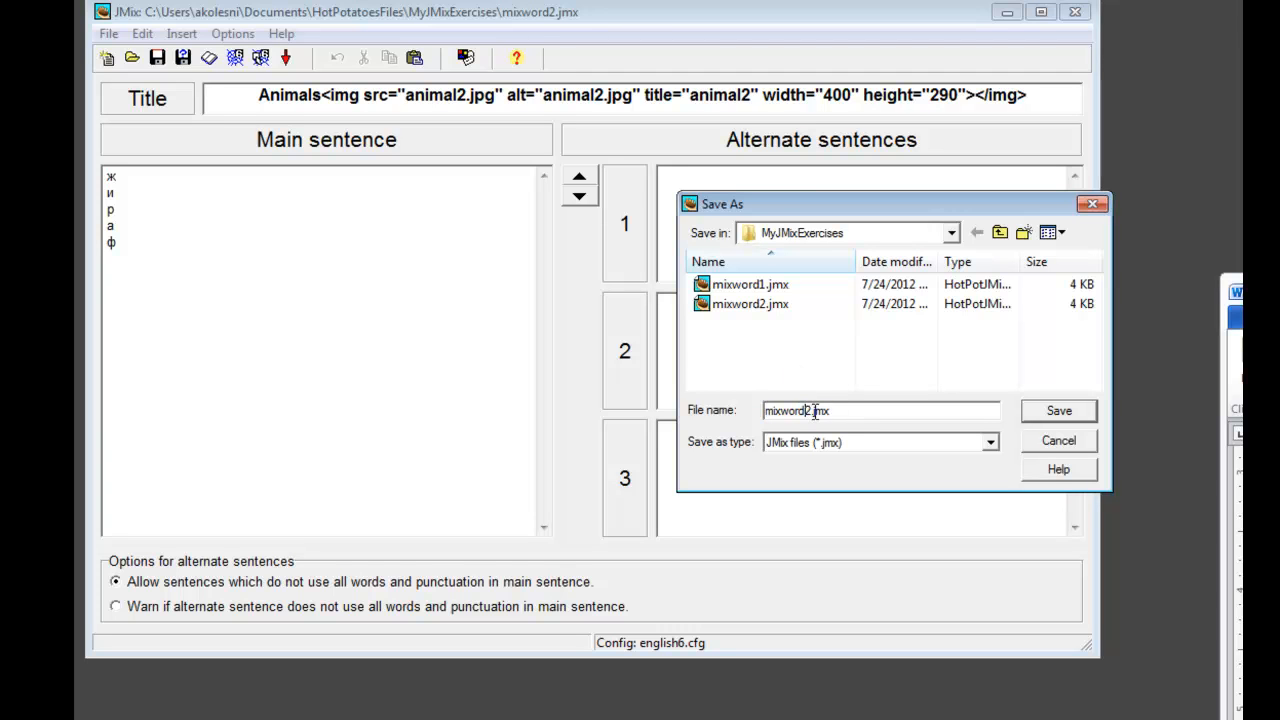
key("BackSpace")
type("3")
left_click(1064, 414)
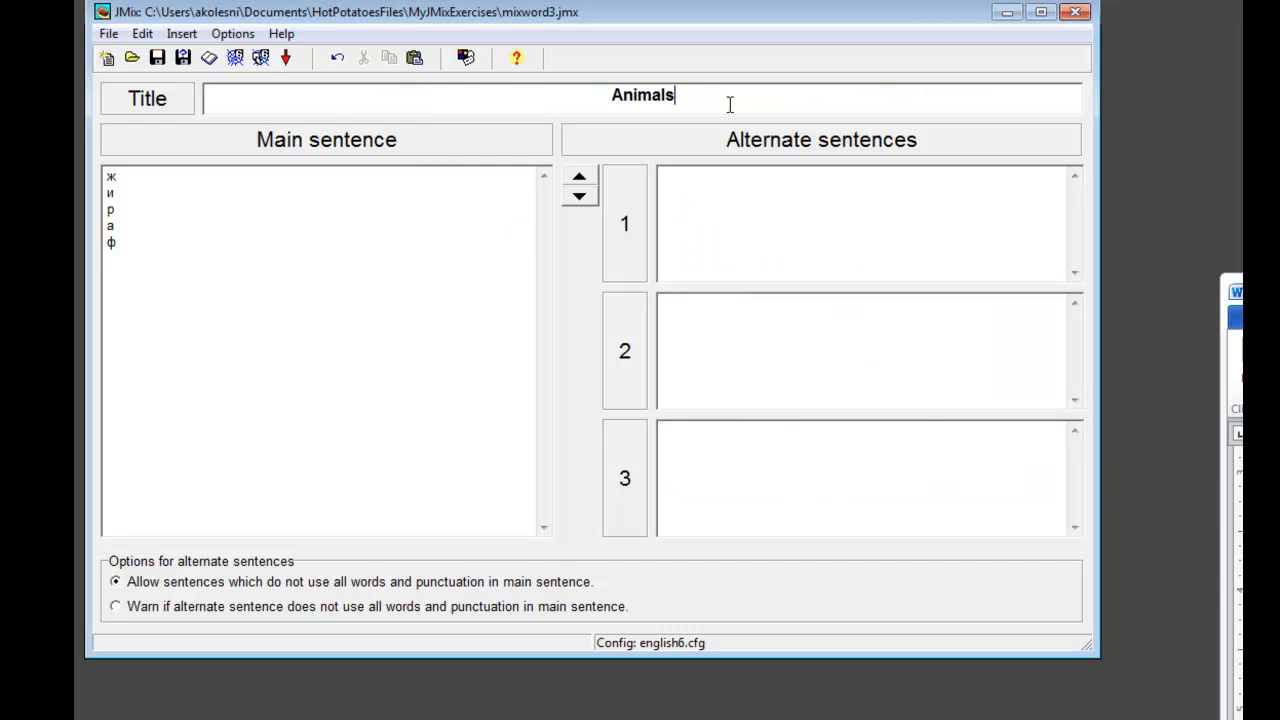
Step: Add a reading text containing the local picture animal3.jpg with the default picture settings
left_click(209, 57)
left_click(368, 122)
mouse_move(429, 150)
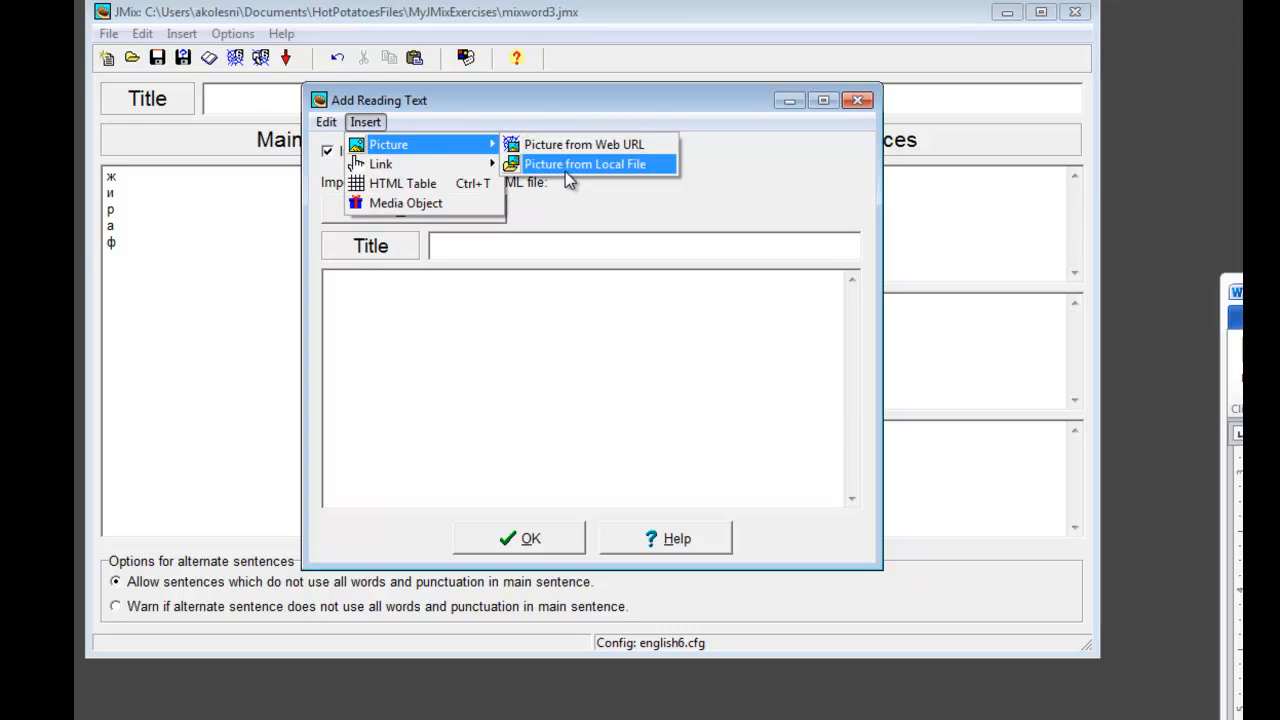
left_click(571, 164)
left_click(756, 362)
left_click(1052, 446)
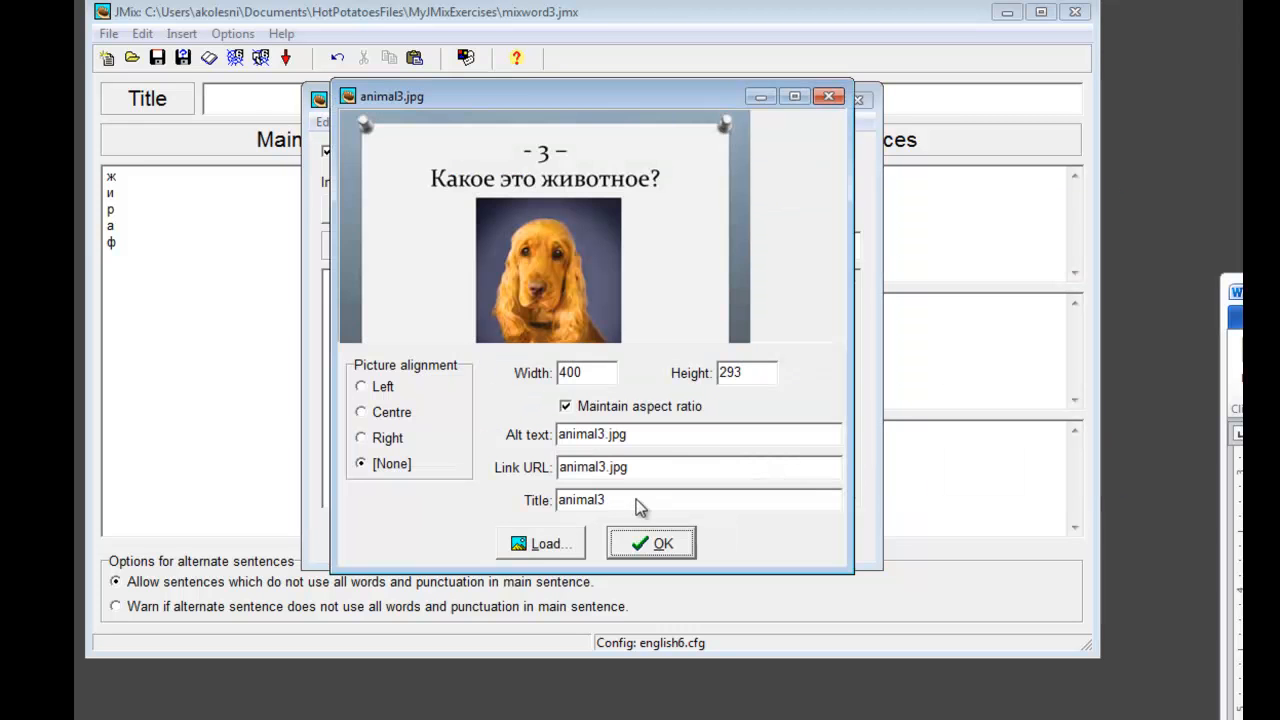
left_click(634, 552)
left_click(531, 543)
Step: Replace the main sentence letters with с, о, б, а, к, а, one letter per line
left_click_drag(122, 248, 87, 172)
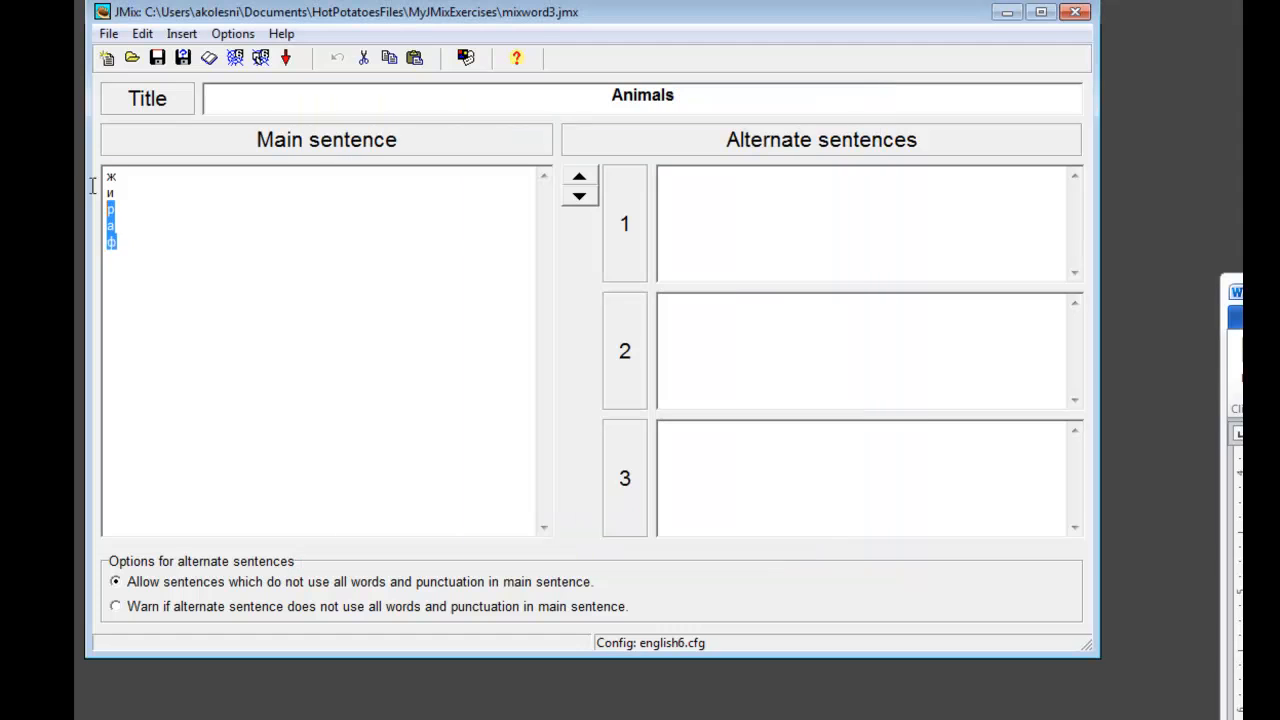
type("с о б а к а")
key("BackSpace")
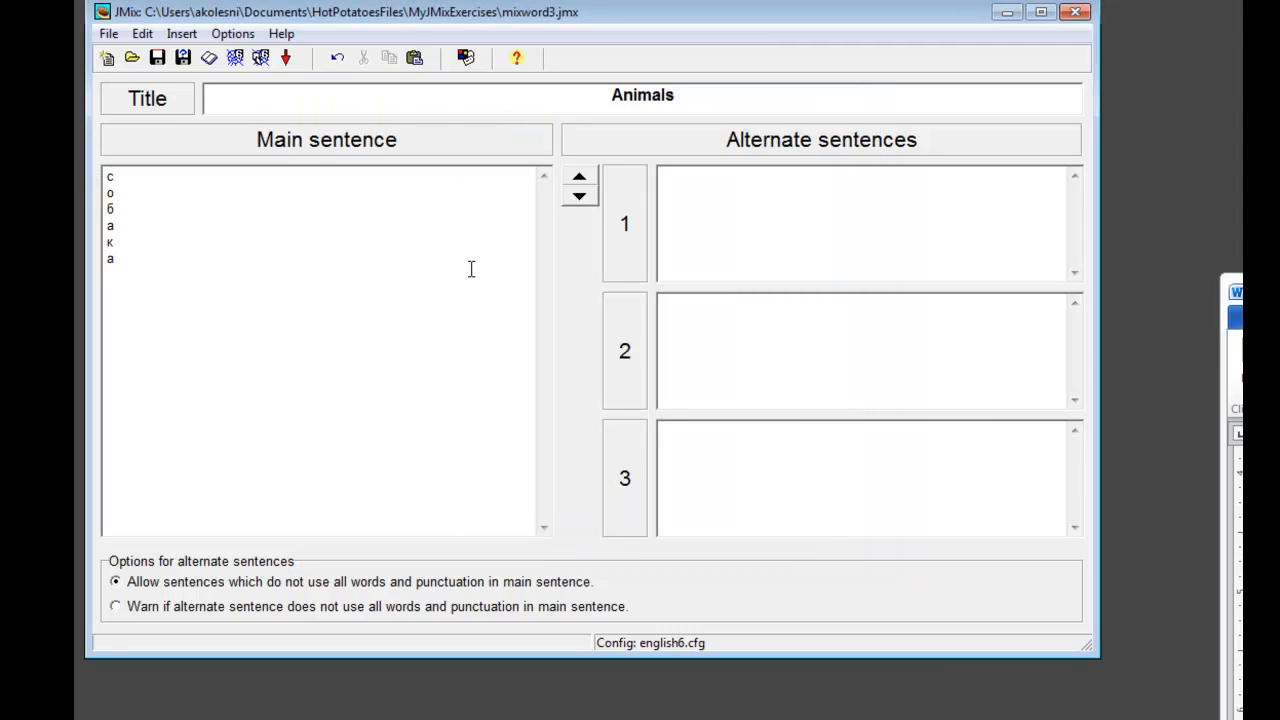
Step: Exclude the Next Exercise button in the output configuration and accept the configuration
left_click(232, 33)
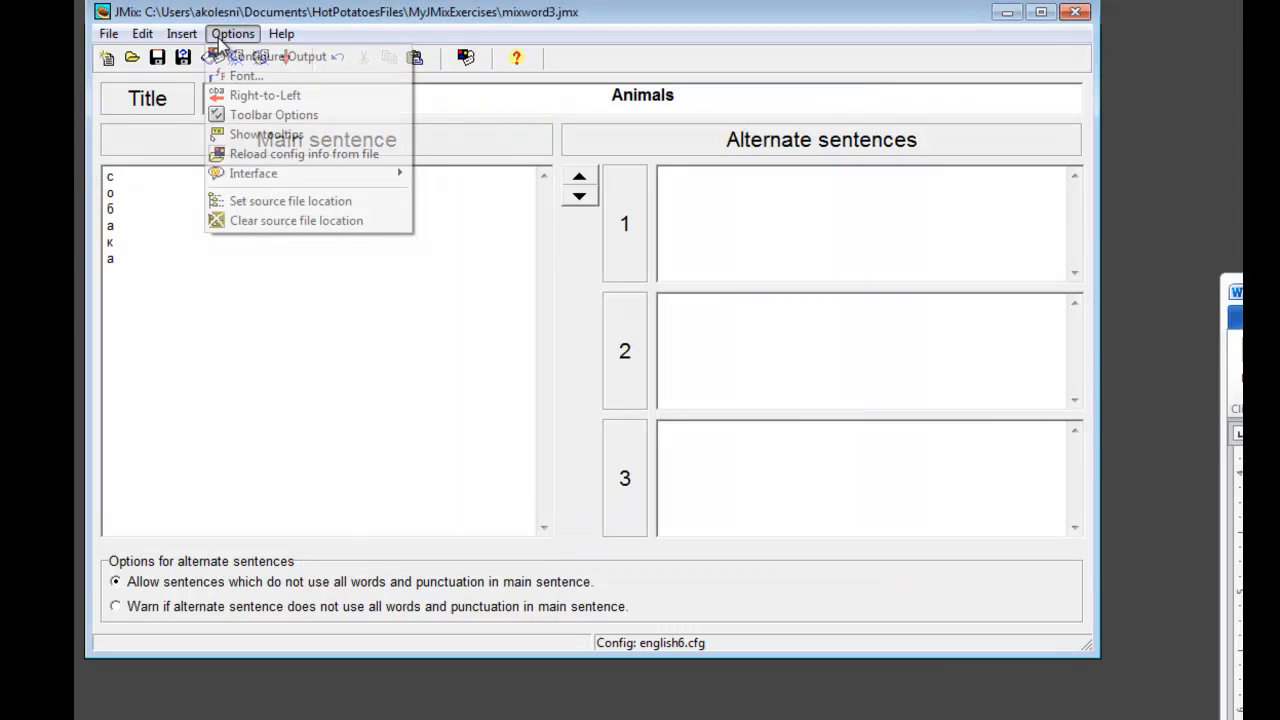
left_click(226, 56)
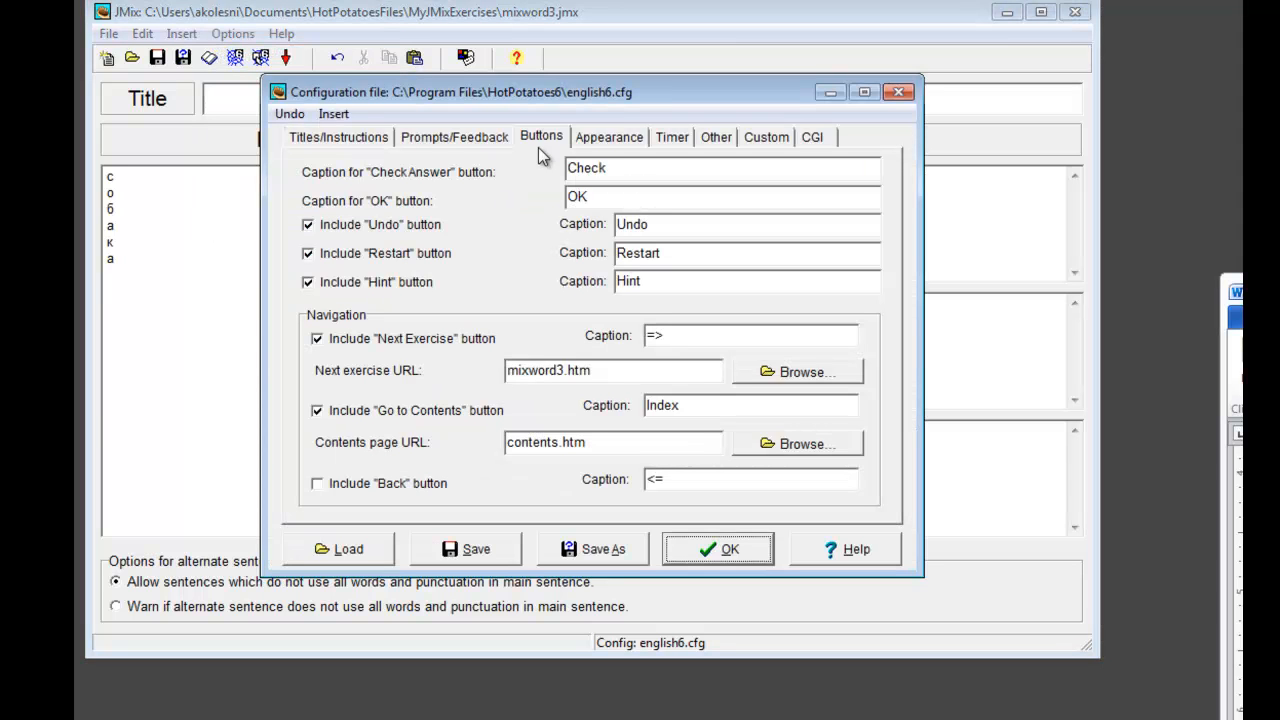
left_click(338, 341)
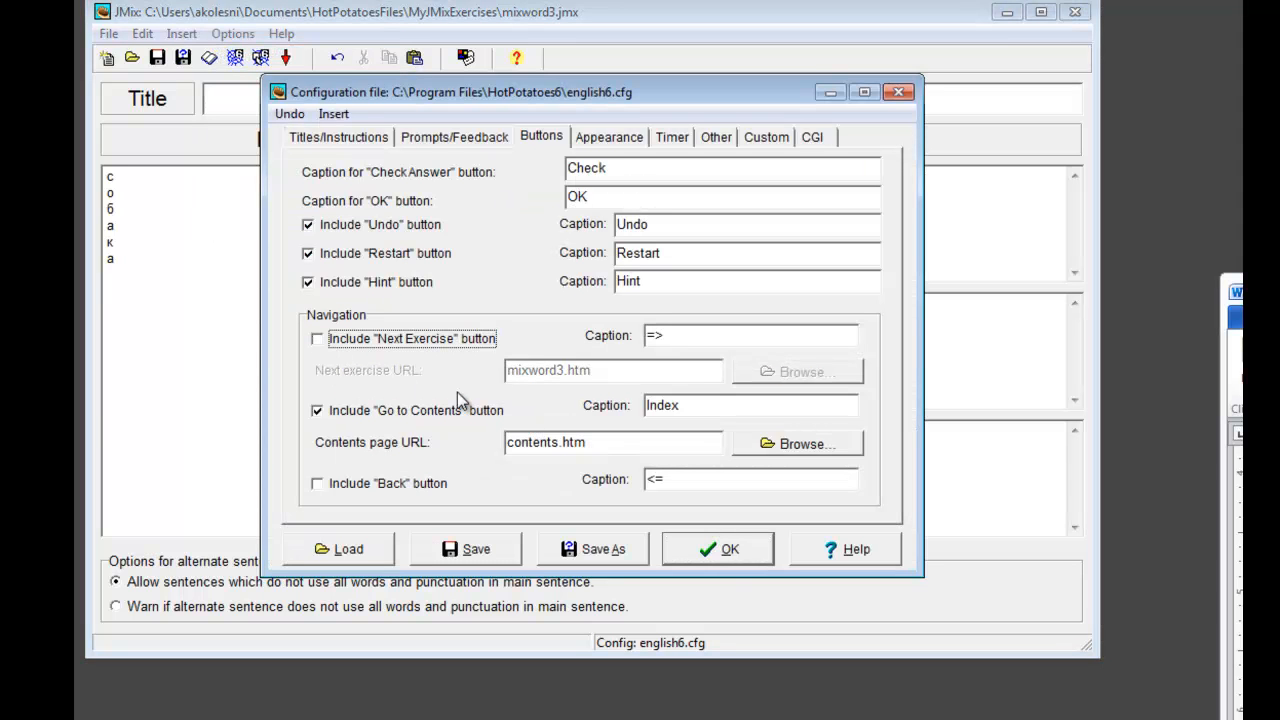
left_click(732, 550)
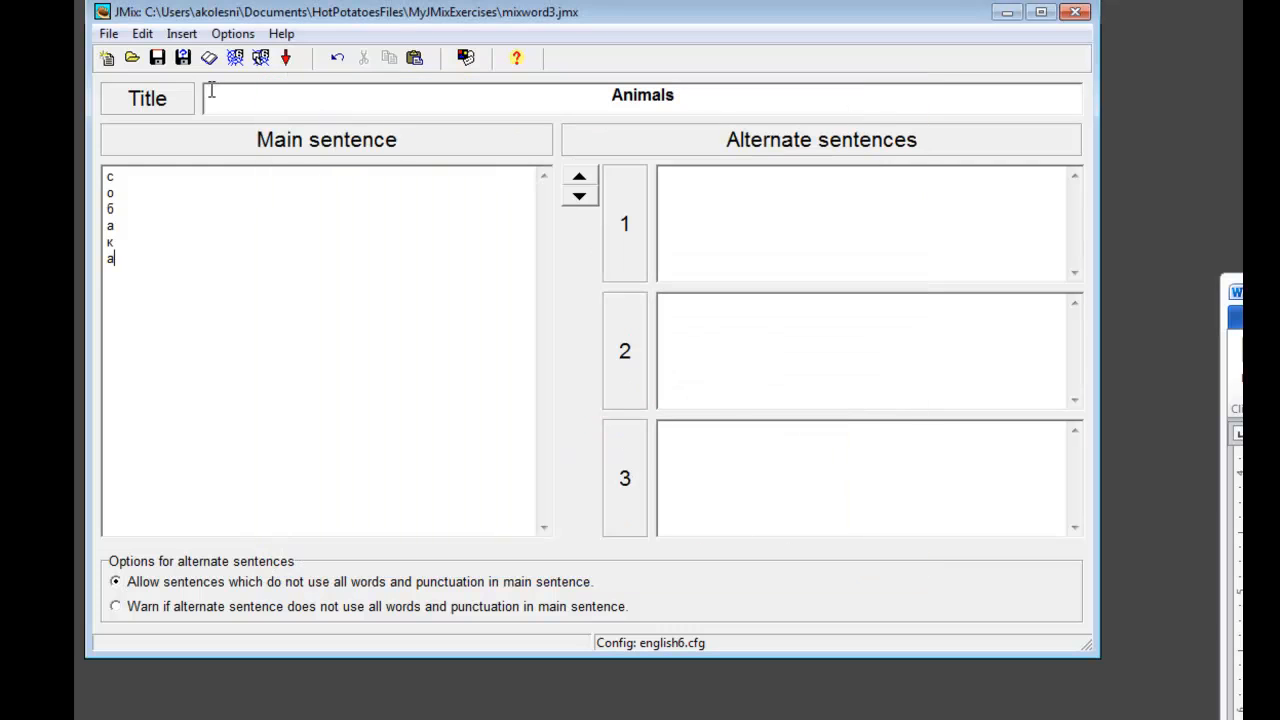
Step: Export the dog exercise as a standard-format web page named mixword3.htm without viewing it
left_click(108, 33)
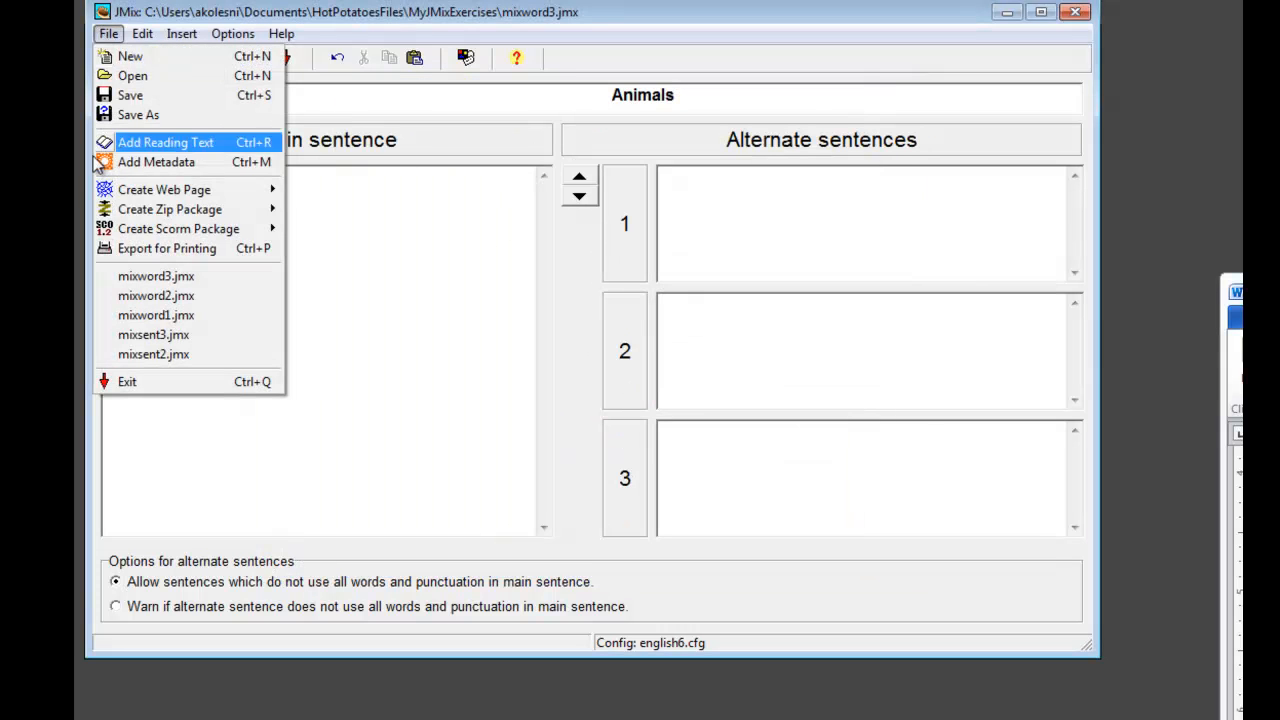
mouse_move(113, 190)
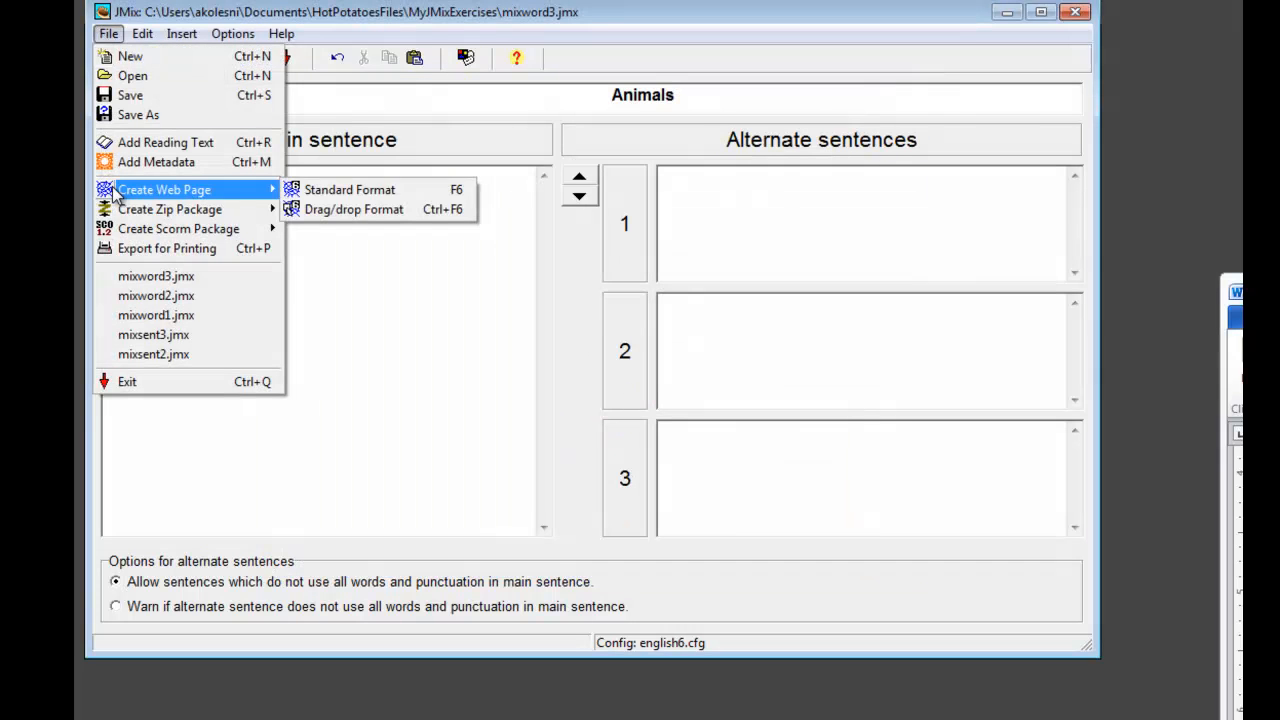
left_click(327, 191)
left_click(808, 410)
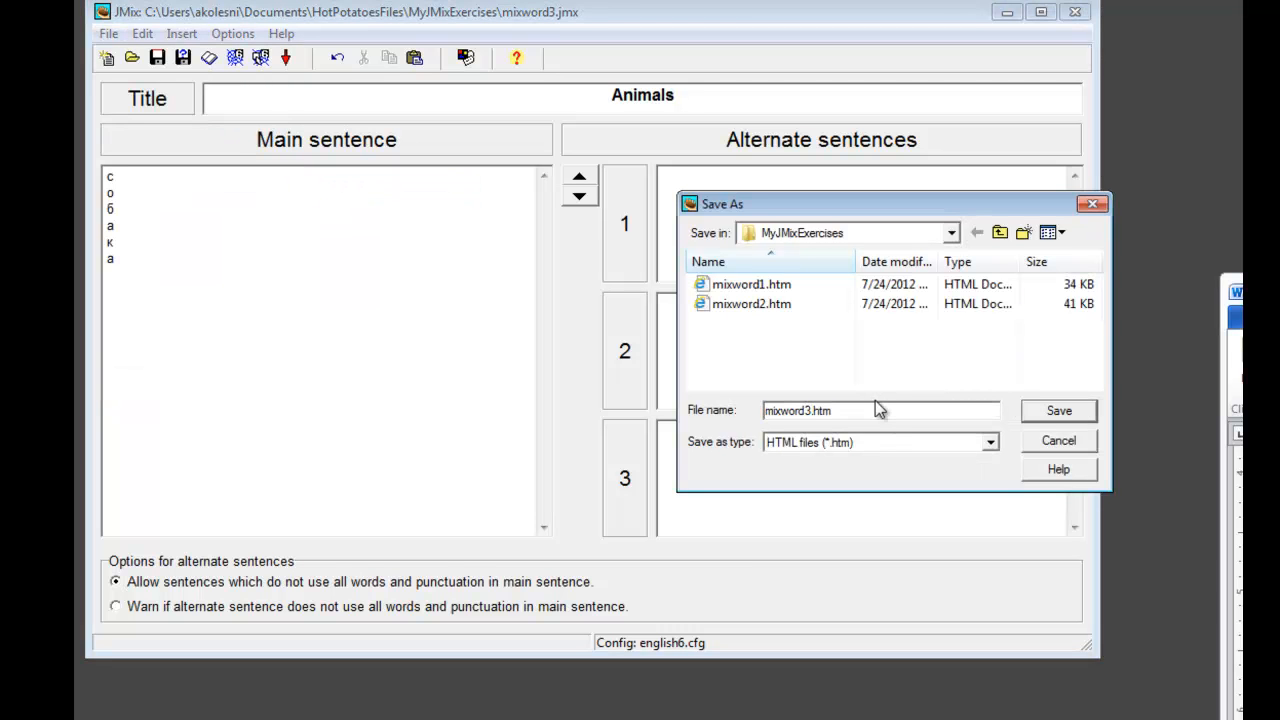
key("Return")
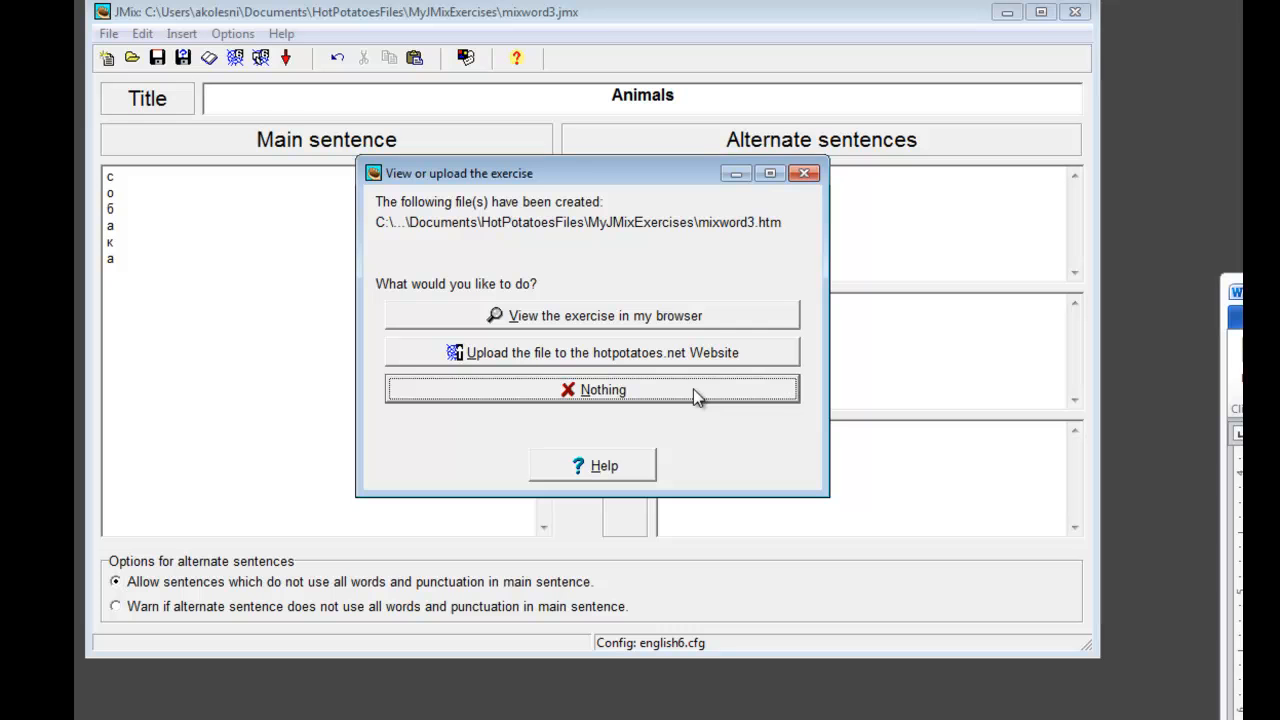
left_click(693, 388)
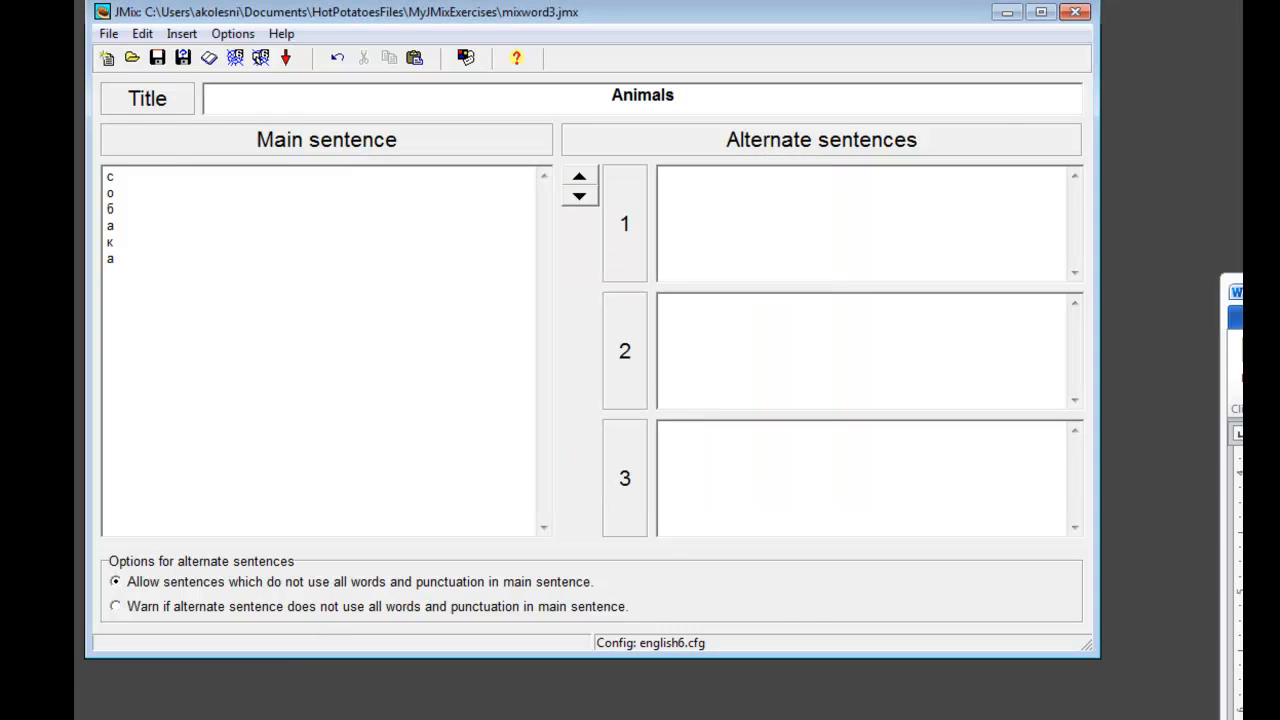
Step: Switch to the MyJMixExercises folder, open mixword1.htm in the browser and go on to the next exercise
key("alt+Tab")
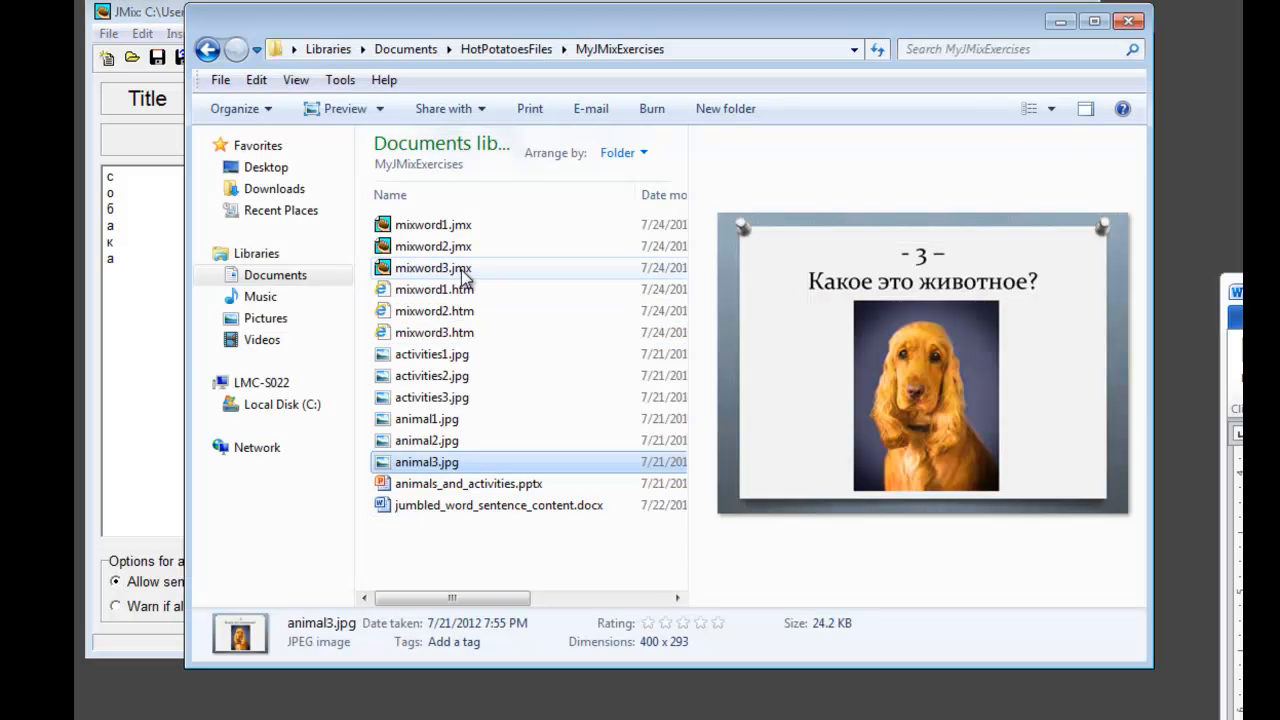
double_click(426, 292)
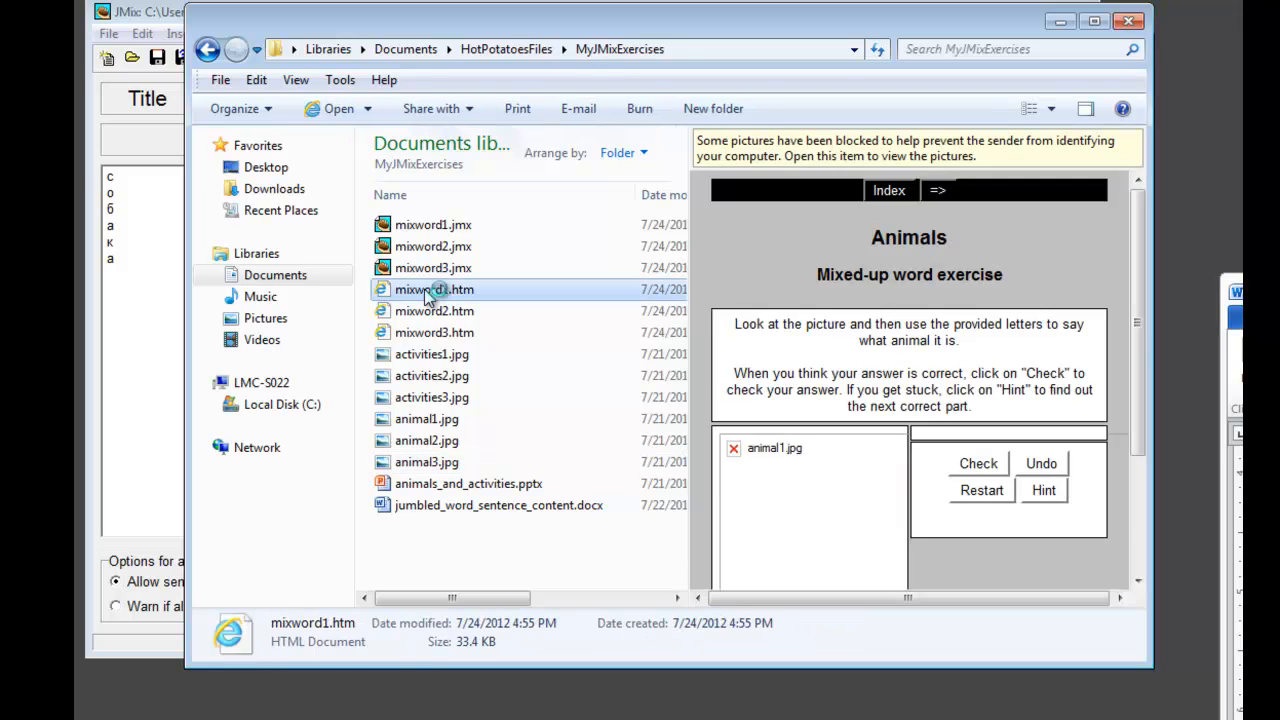
left_click(1045, 692)
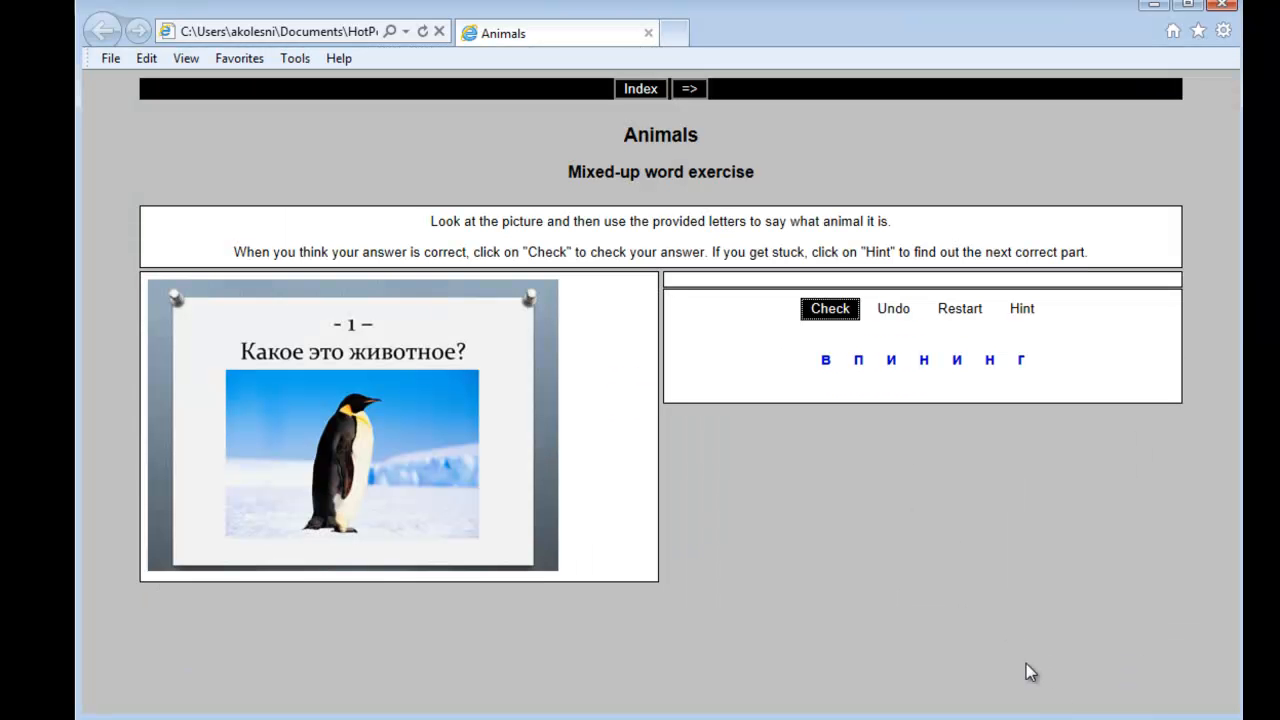
left_click(690, 100)
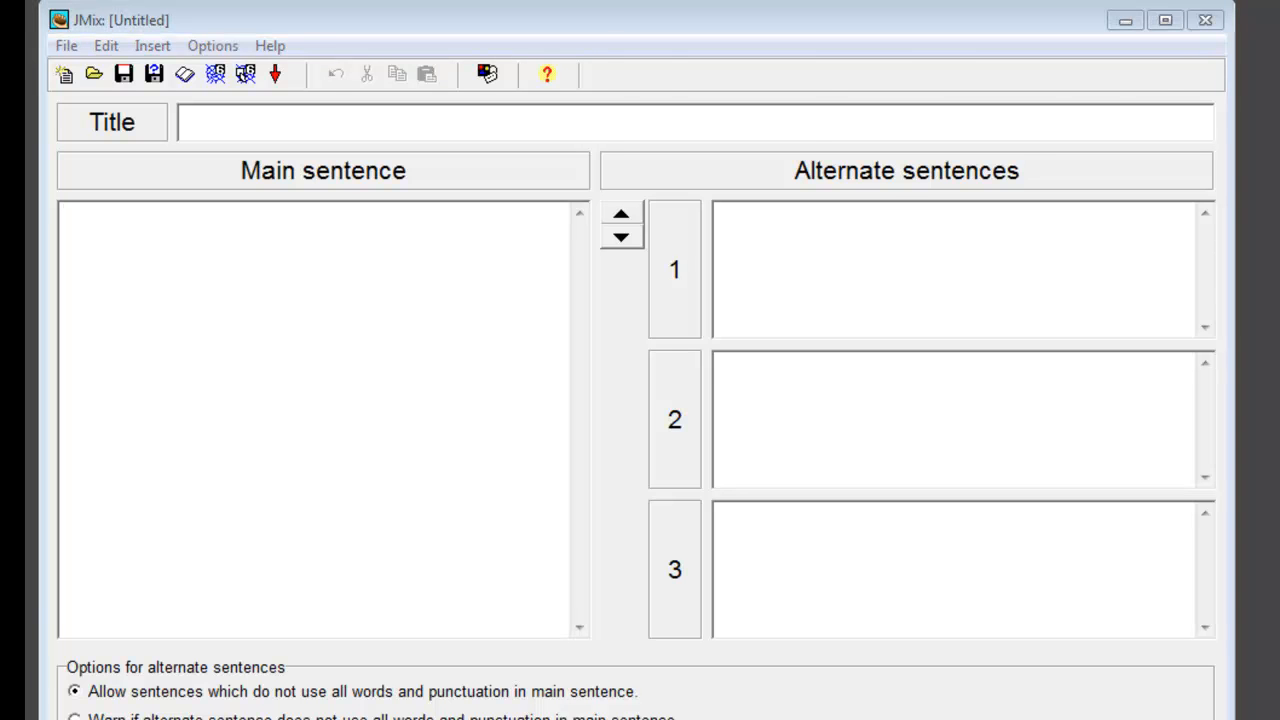
Step: Switch to jumbled_word_sentence_content.docx in Word and examine the first jumbled sentence and its split into words and punctuation marks
scroll(666, 506, "up", 1)
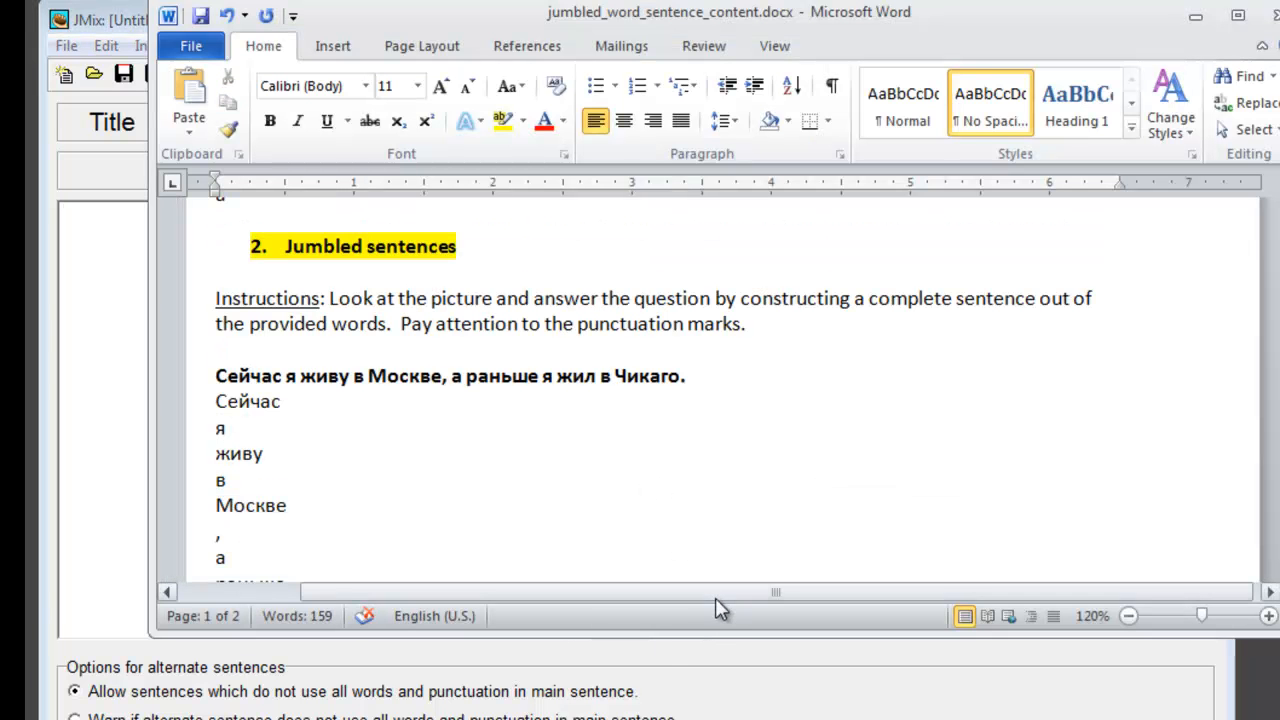
left_click_drag(728, 634, 734, 719)
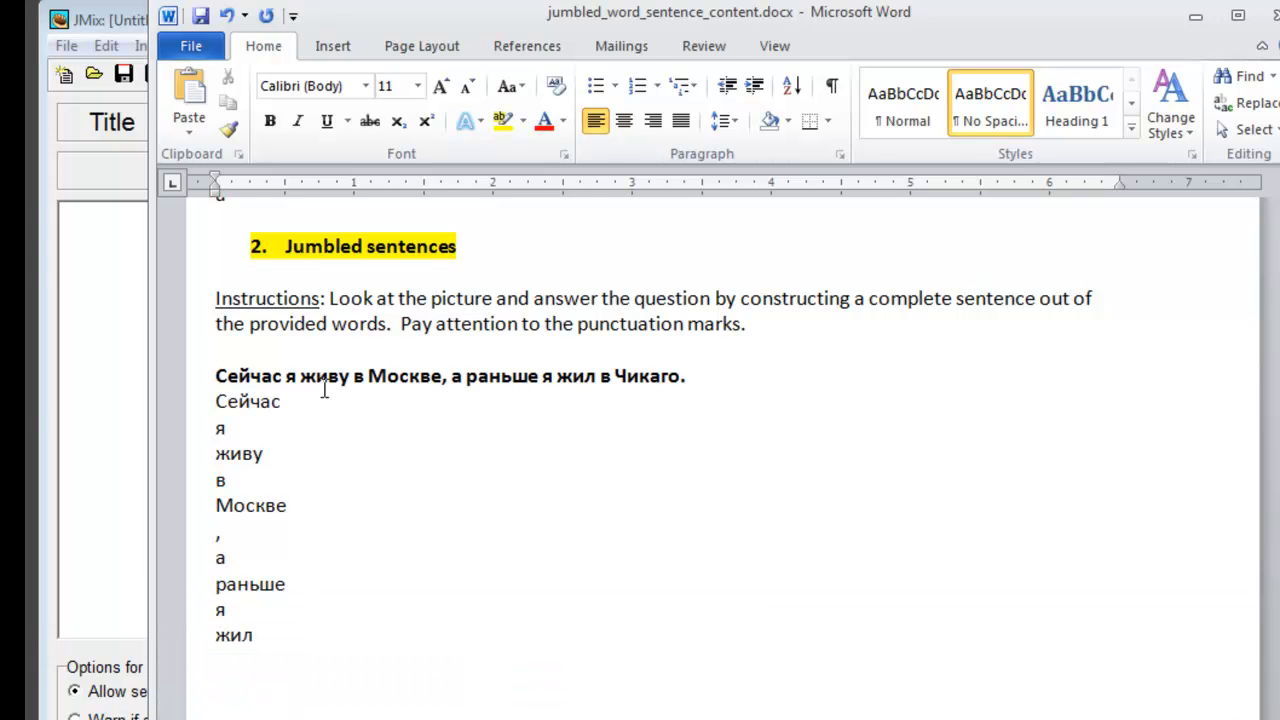
left_click_drag(212, 375, 689, 374)
left_click(287, 451)
left_click_drag(218, 400, 309, 634)
left_click(306, 585)
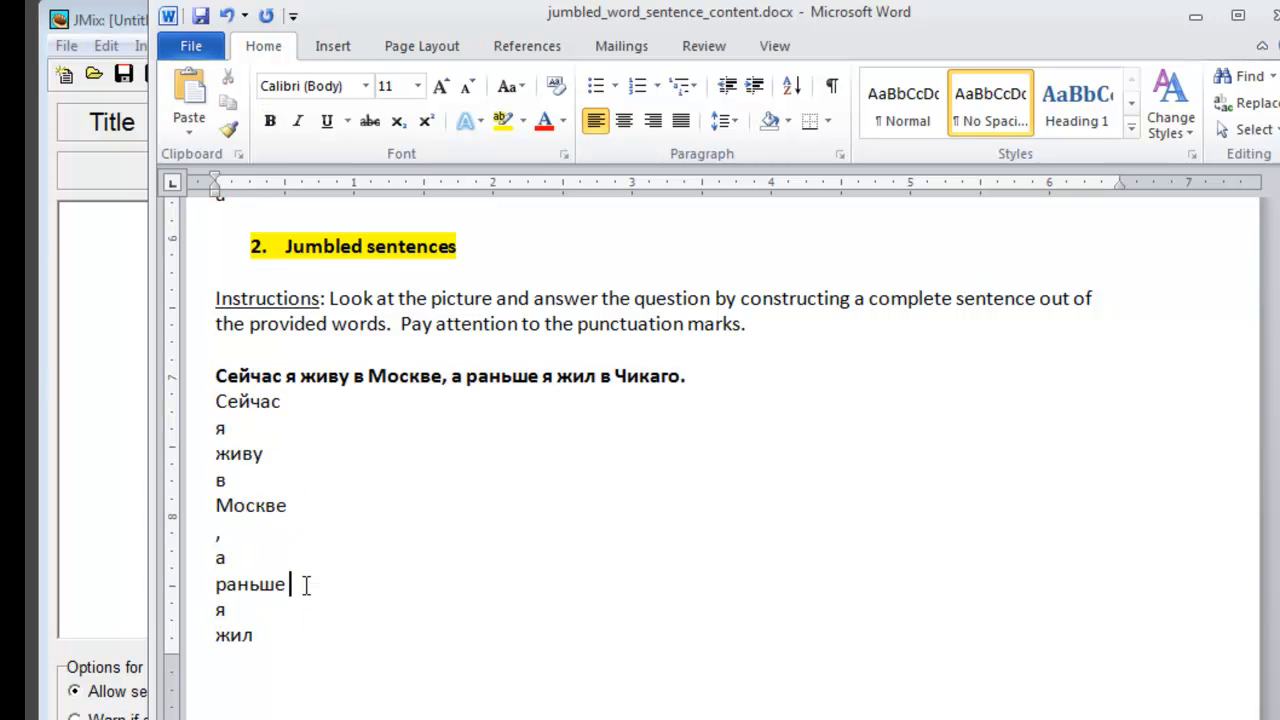
left_click_drag(254, 528, 206, 543)
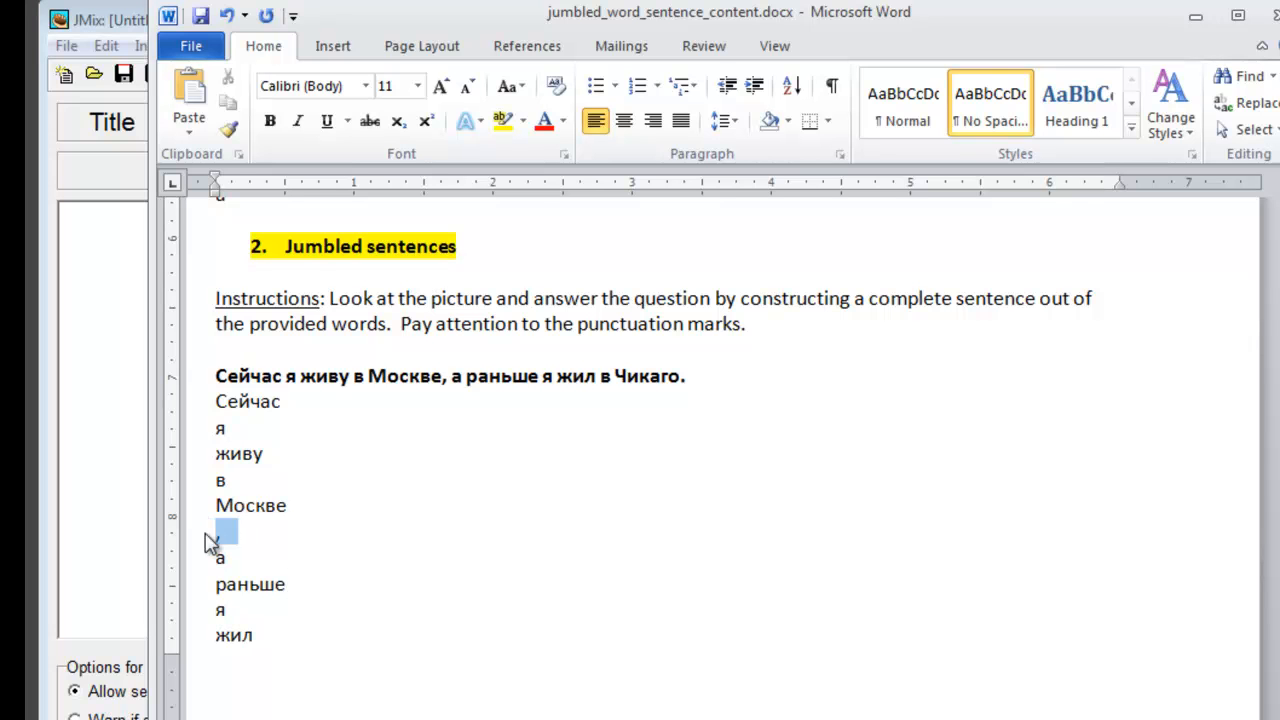
left_click(300, 562)
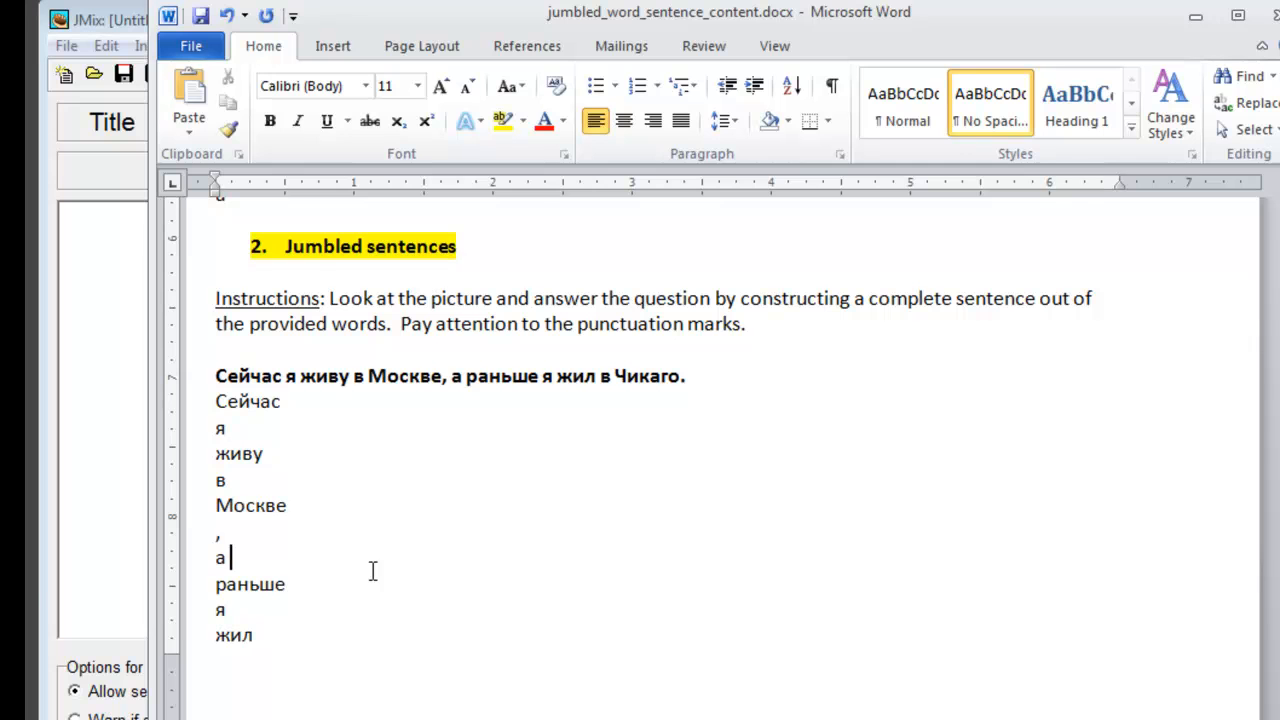
Step: Join the split lines of the first jumbled sentence into "в Москве" and "в Чикаго.", with the period attached
left_click(272, 480)
key("Delete")
scroll(440, 570, "down", 2)
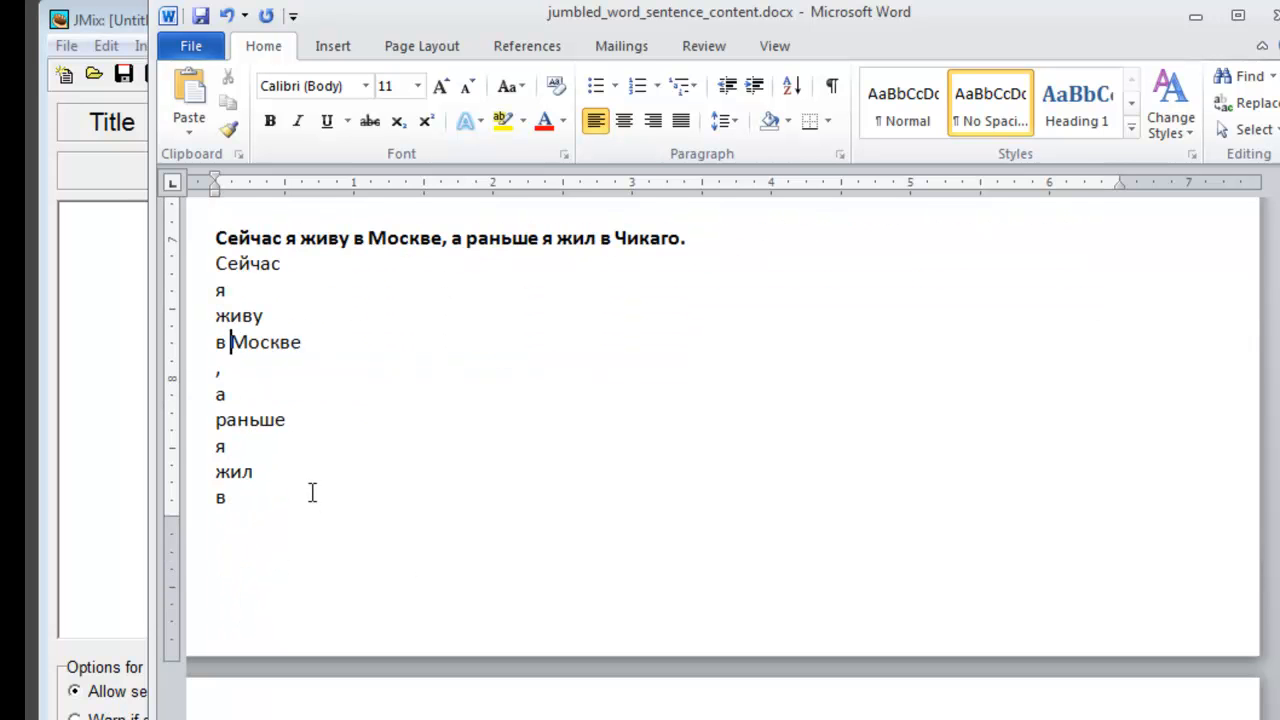
key("Delete")
scroll(317, 500, "down", 1)
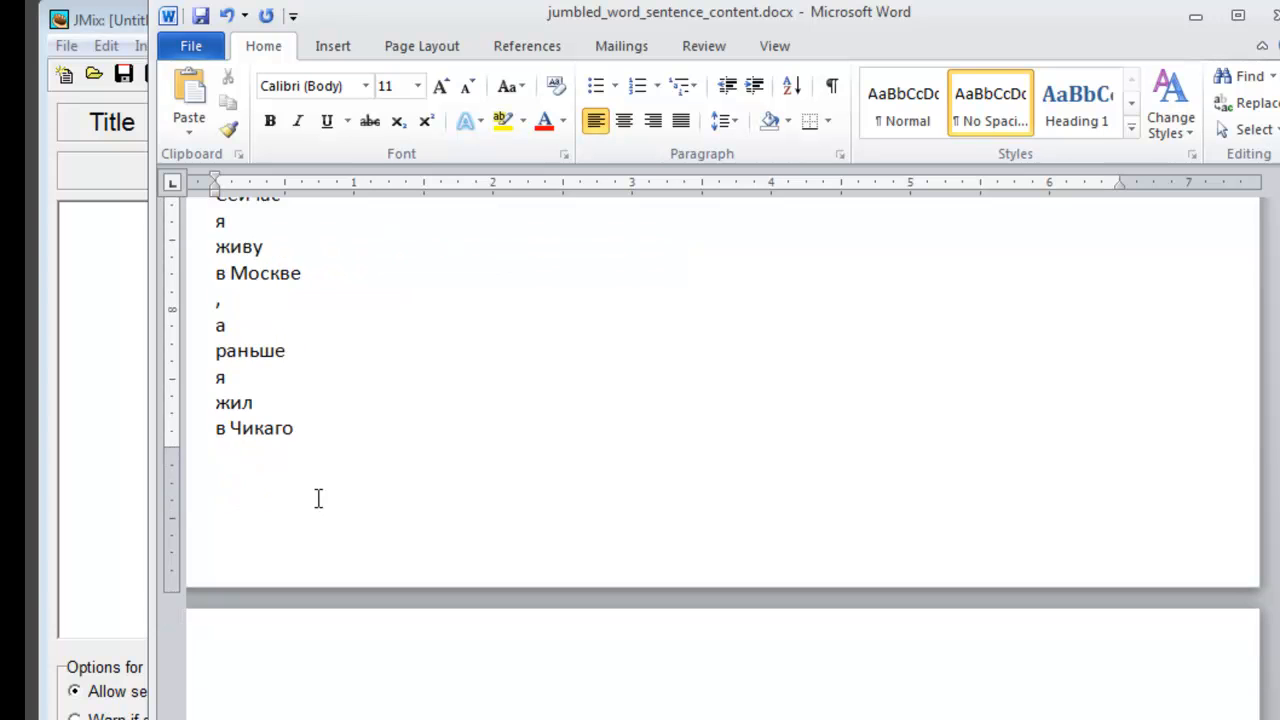
scroll(320, 450, "down", 1)
scroll(340, 472, "down", 1)
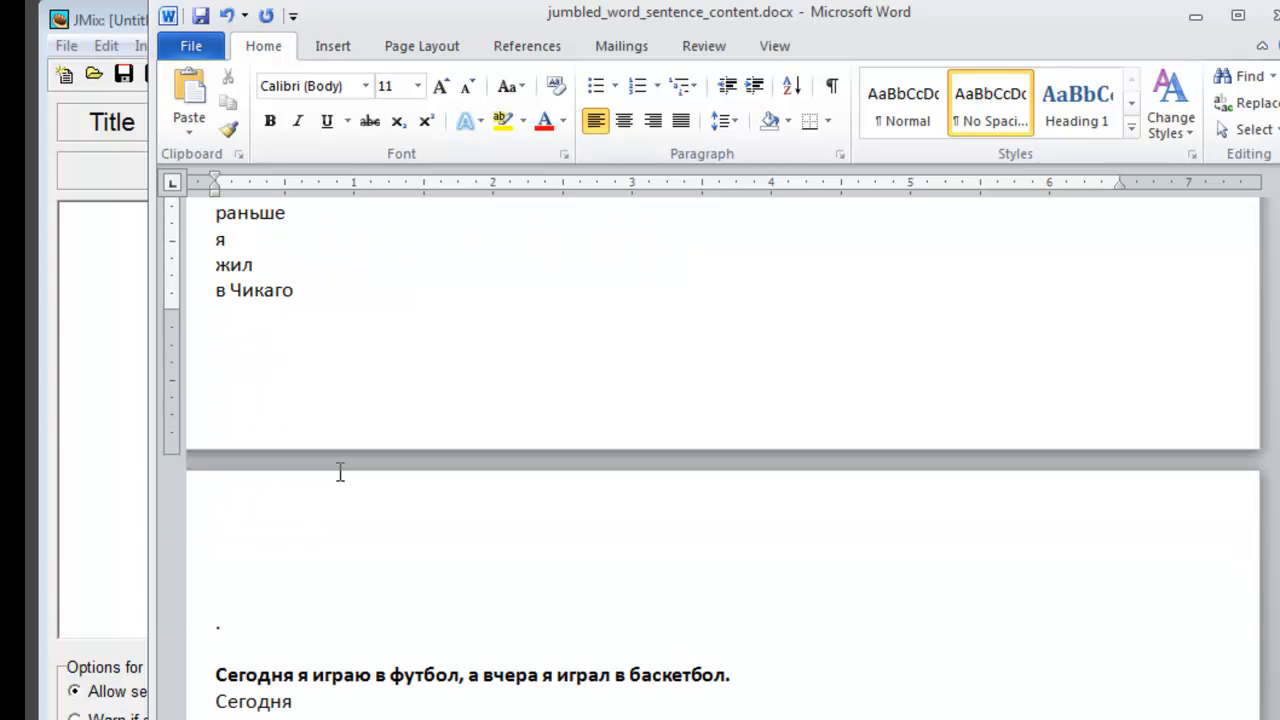
type(".")
scroll(380, 400, "up", 4)
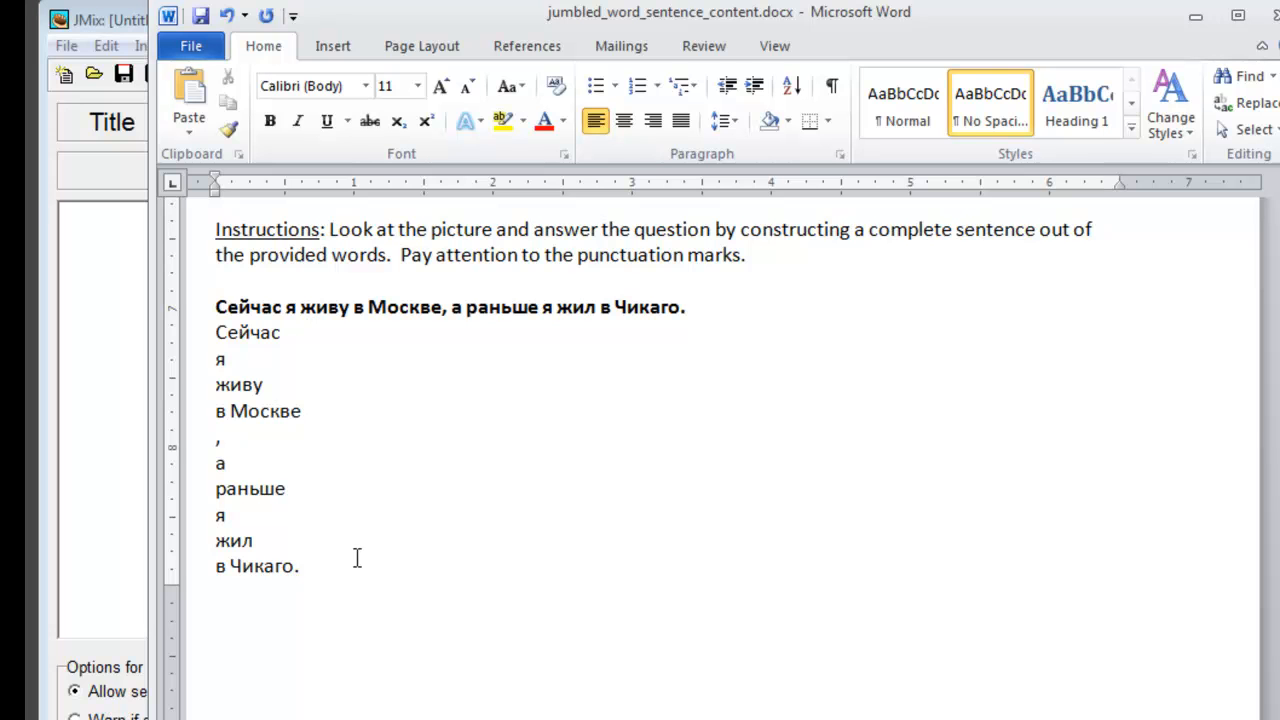
Step: Copy the split sentence lines from Сейчас through "в Чикаго." into the main sentence of the untitled JMix exercise
left_click_drag(215, 331, 337, 589)
key("ctrl+c")
key("alt+Tab")
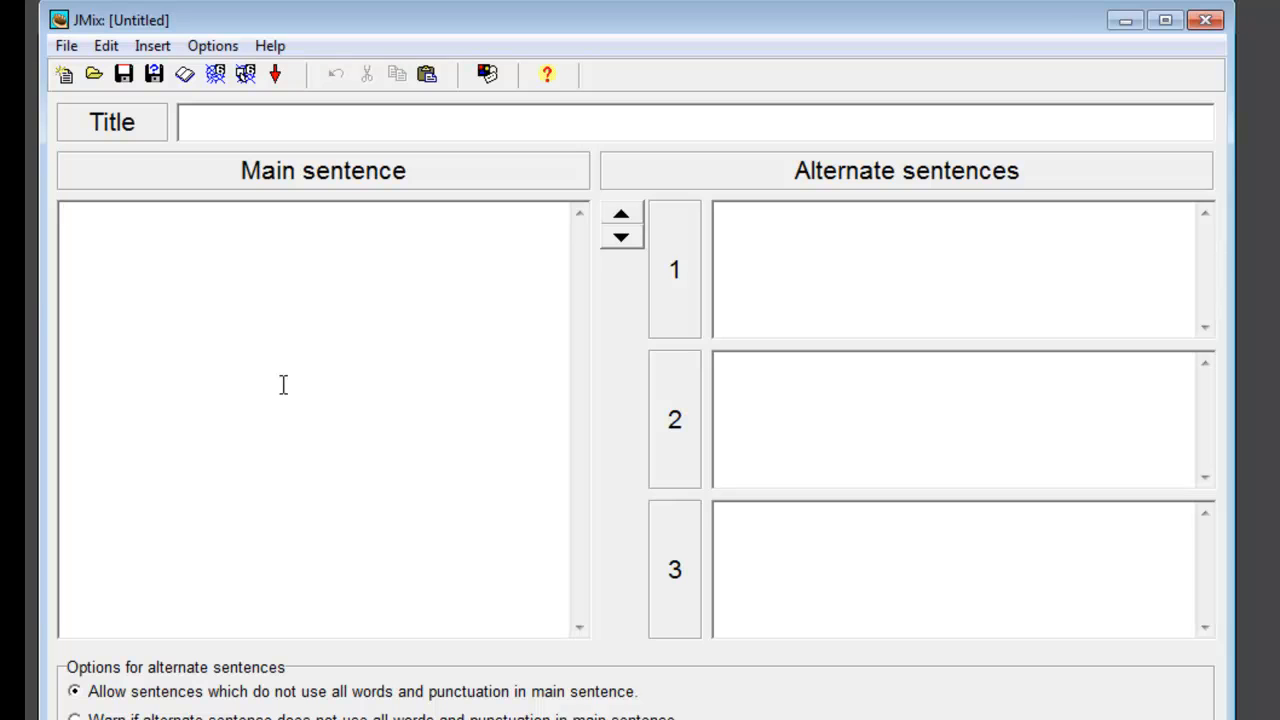
key("ctrl+v")
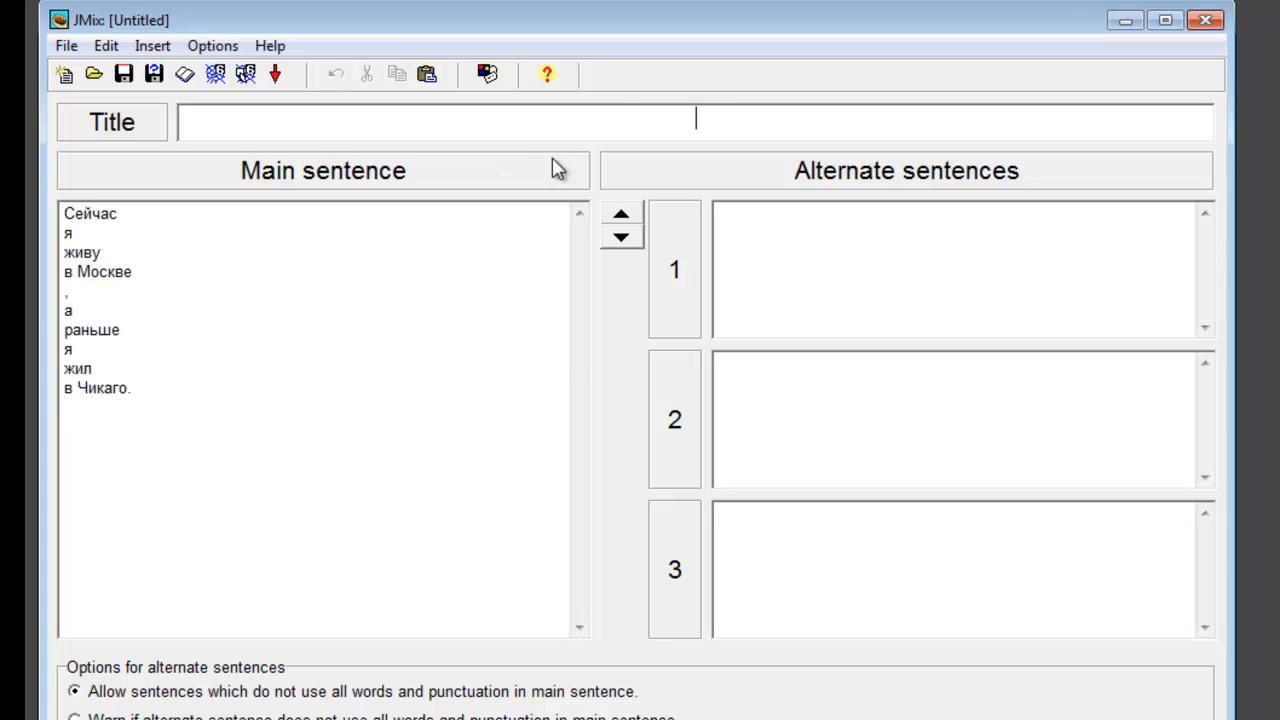
Step: Title the untitled jumbled-sentence exercise "Create Sentences"
type("Create Sentences")
left_click(873, 319)
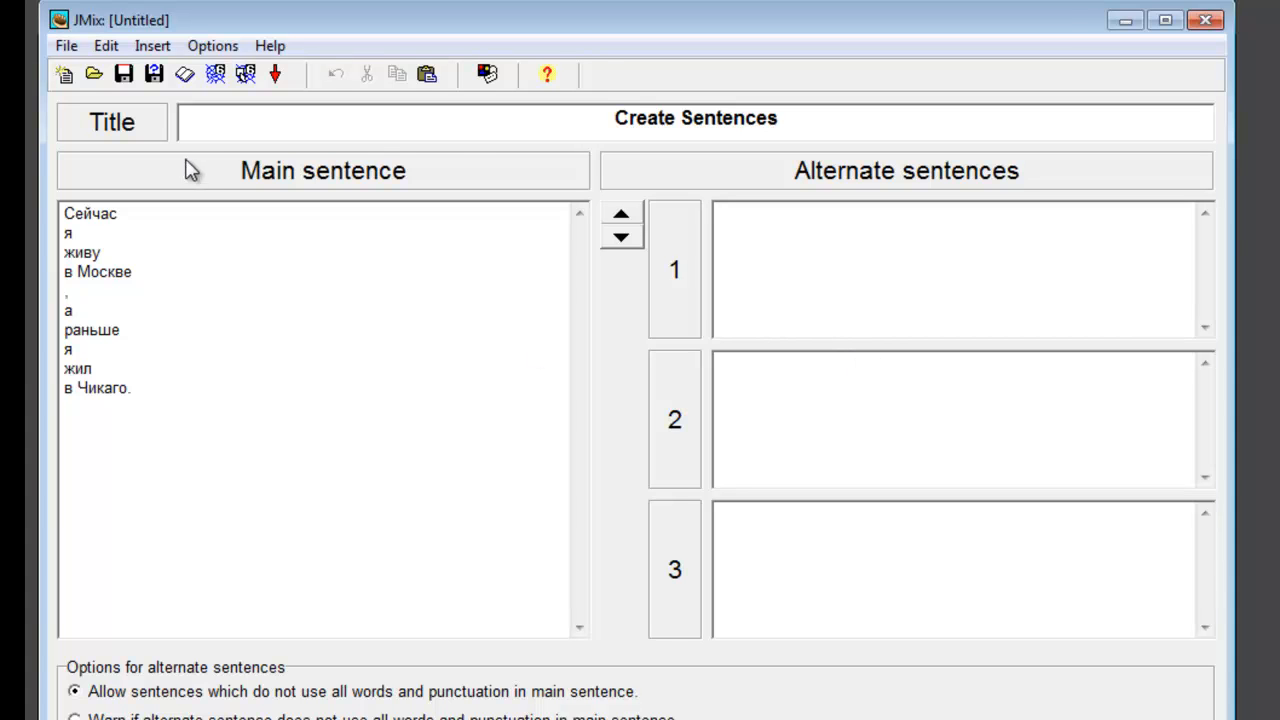
Step: In the output configuration, set the subtitle to "Mixed-up sentences exercise" and replace the opening instructions with the picture-question text about constructing a complete sentence
left_click(212, 48)
left_click(228, 72)
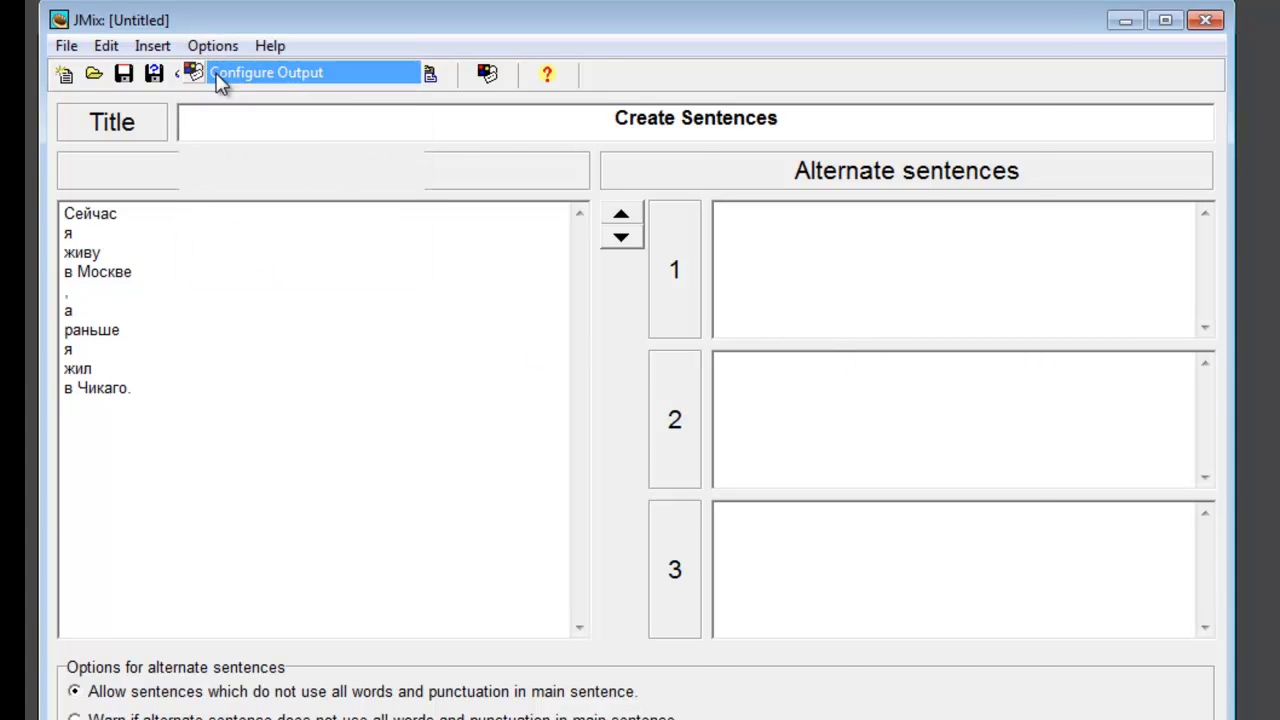
left_click_drag(305, 425, 887, 435)
key("ctrl+v")
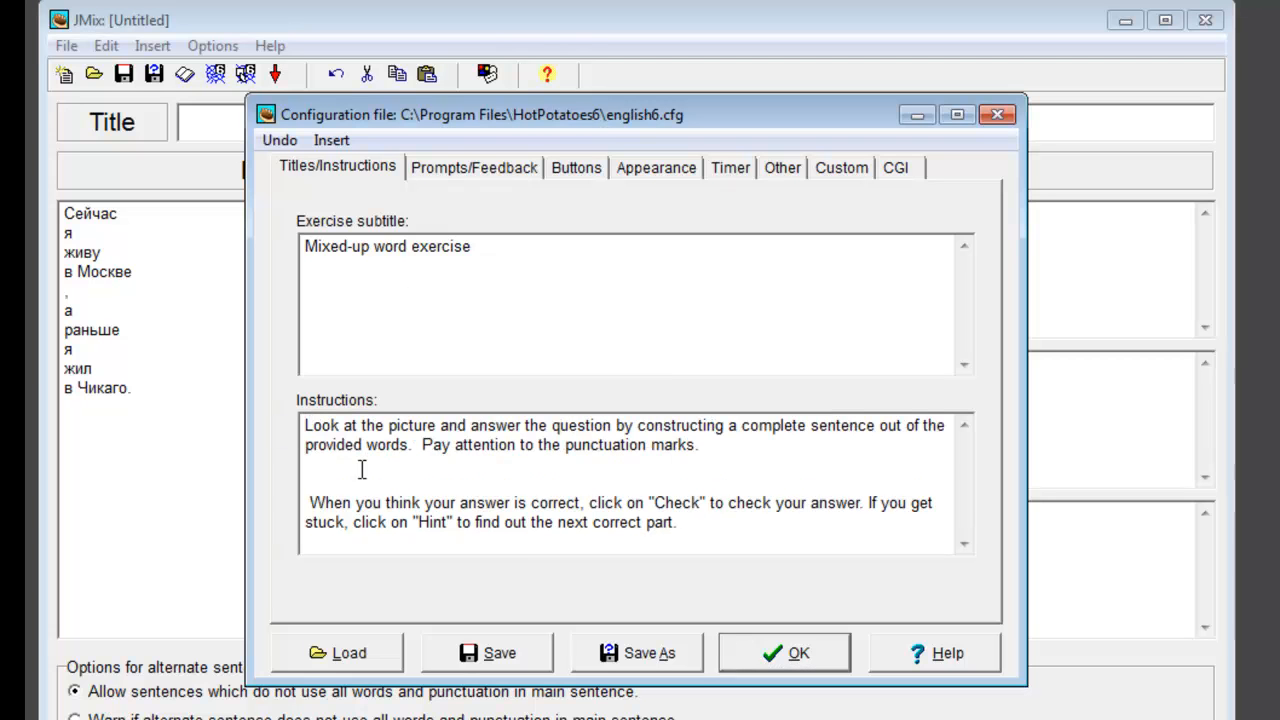
left_click(362, 469)
key("Delete")
double_click(400, 250)
type("sentences")
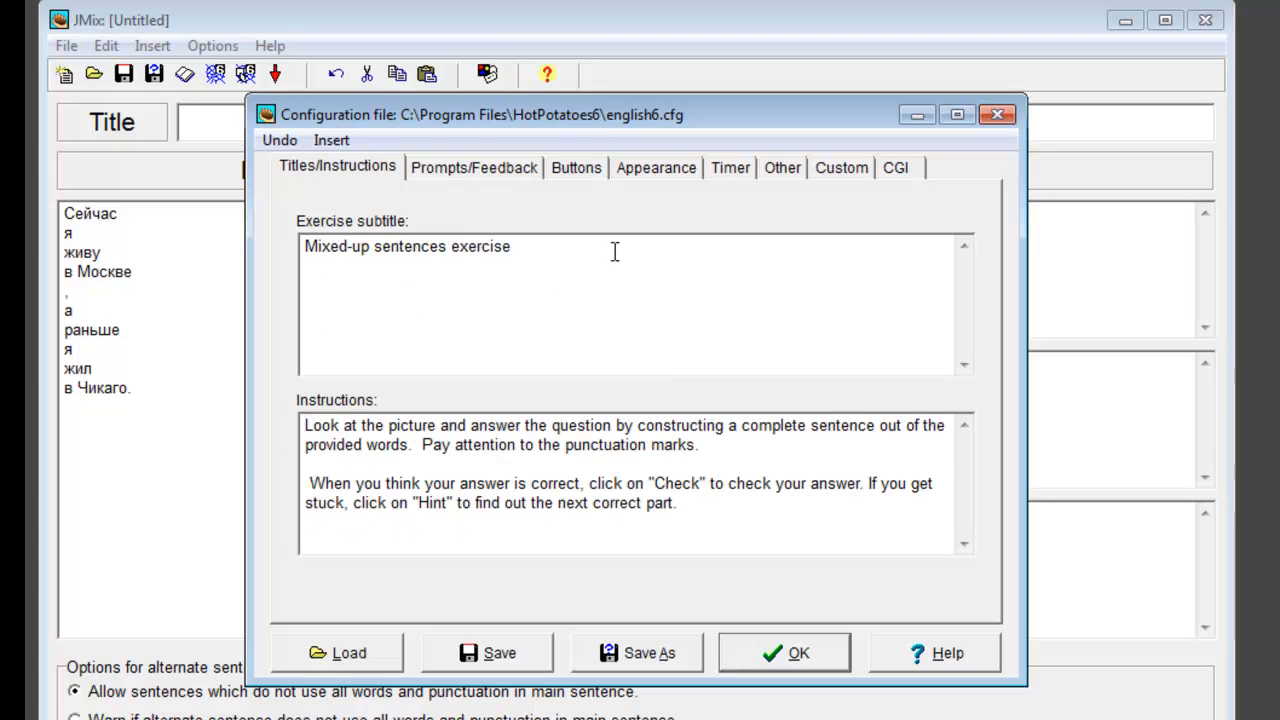
Step: Include the Next Exercise button in the output and link it to mixsent2.htm
left_click(600, 166)
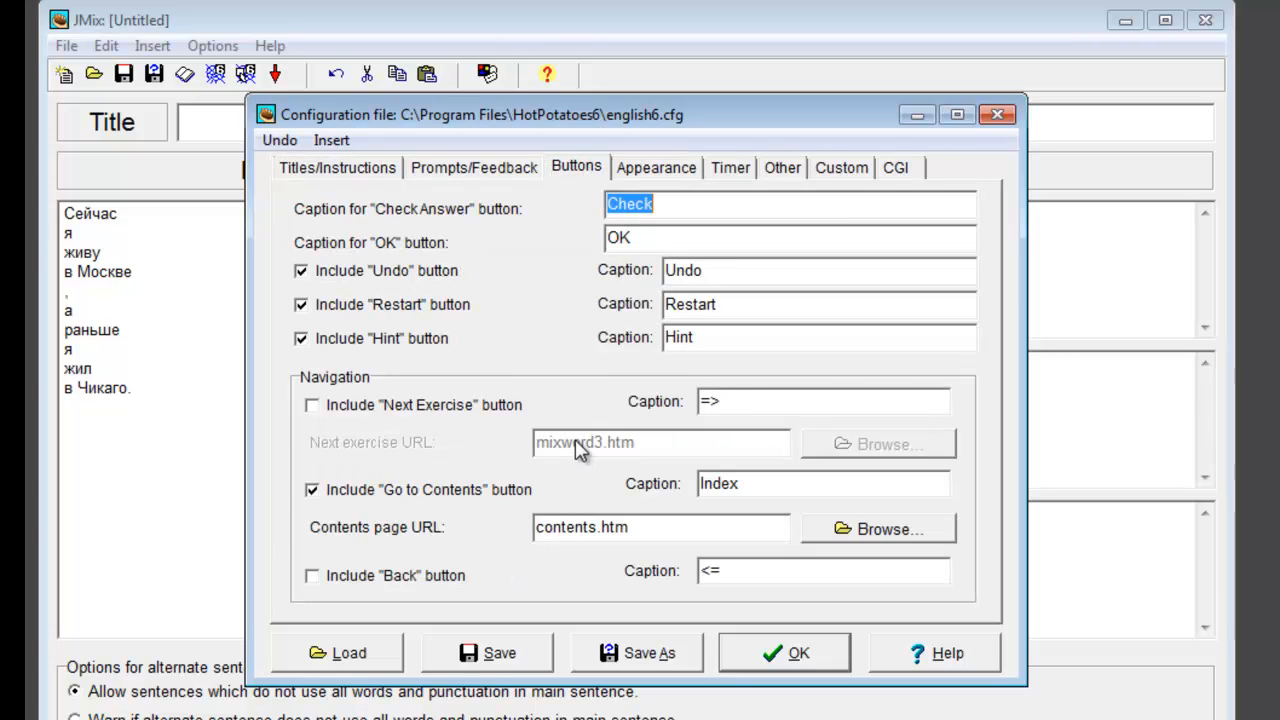
left_click(384, 410)
left_click_drag(560, 443, 592, 443)
type("sent")
key("Delete")
type("2")
left_click(798, 653)
Step: Save the exercise as mixsent1.jmx in the MyJMixExercises folder
left_click(66, 46)
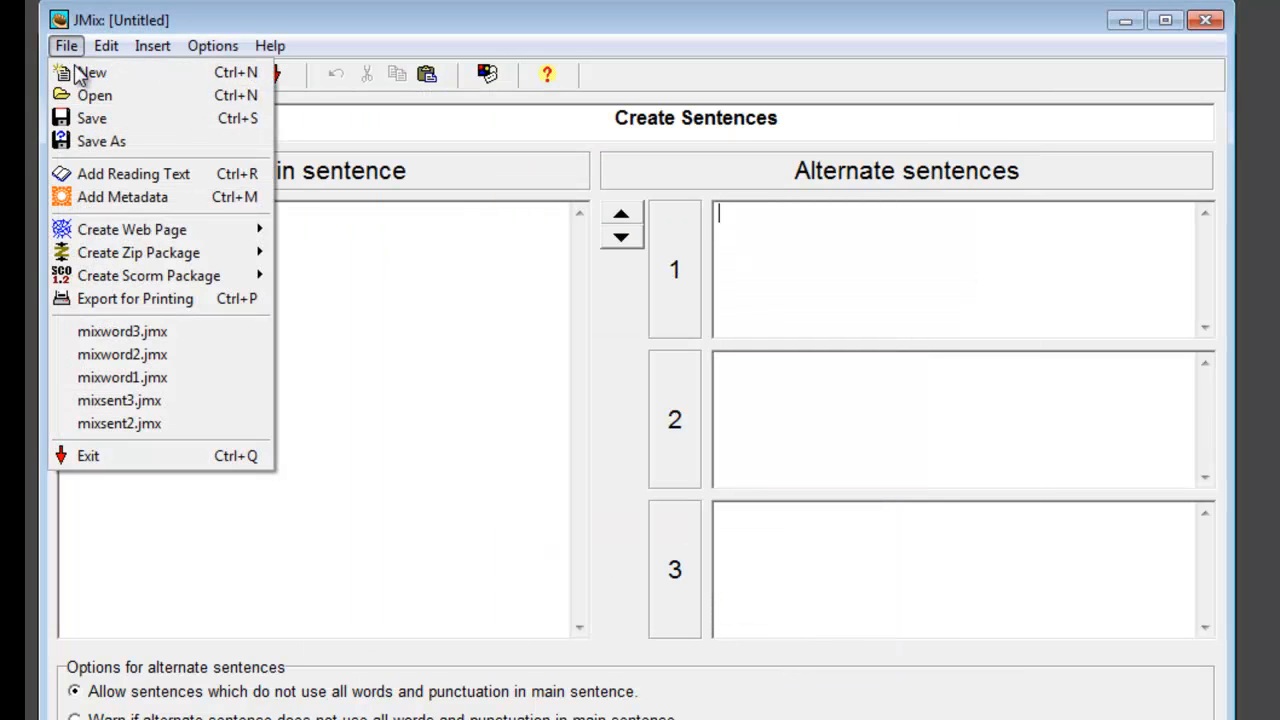
left_click(84, 140)
left_click(800, 388)
left_click(822, 341)
left_click(886, 484)
key("BackSpace")
key("BackSpace")
key("BackSpace")
key("BackSpace")
type("sent1.jmx")
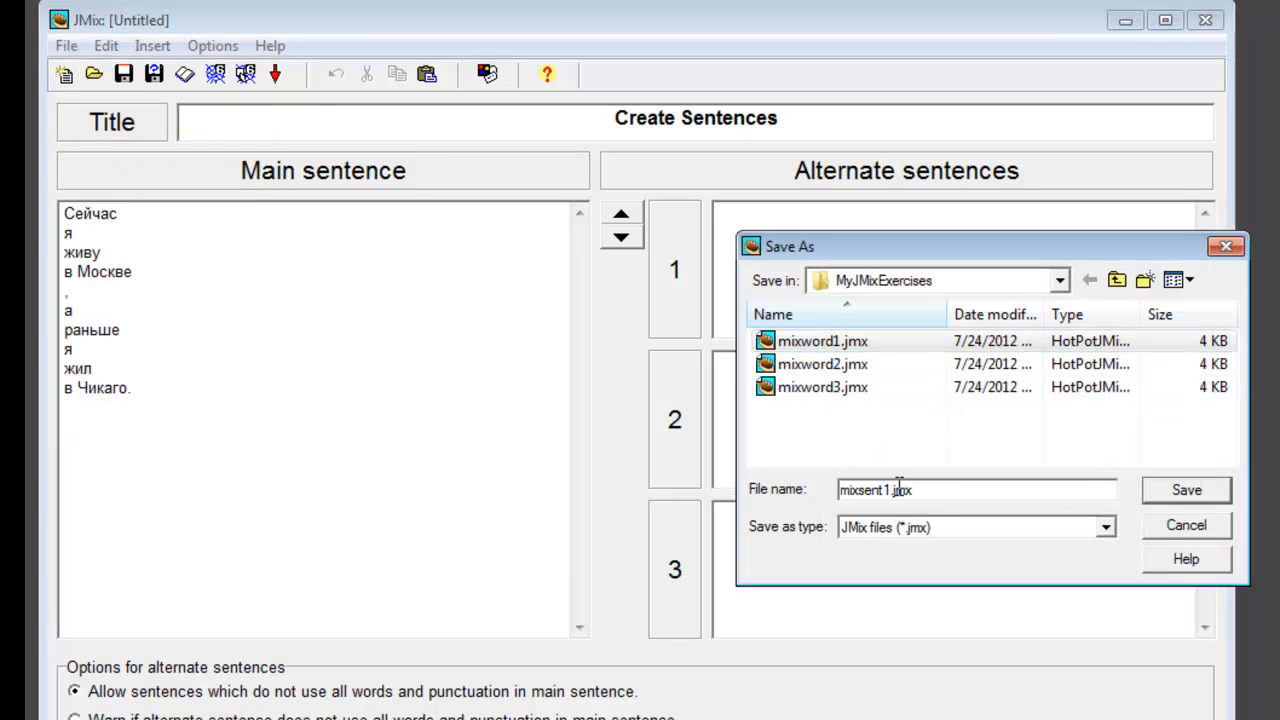
left_click(1166, 490)
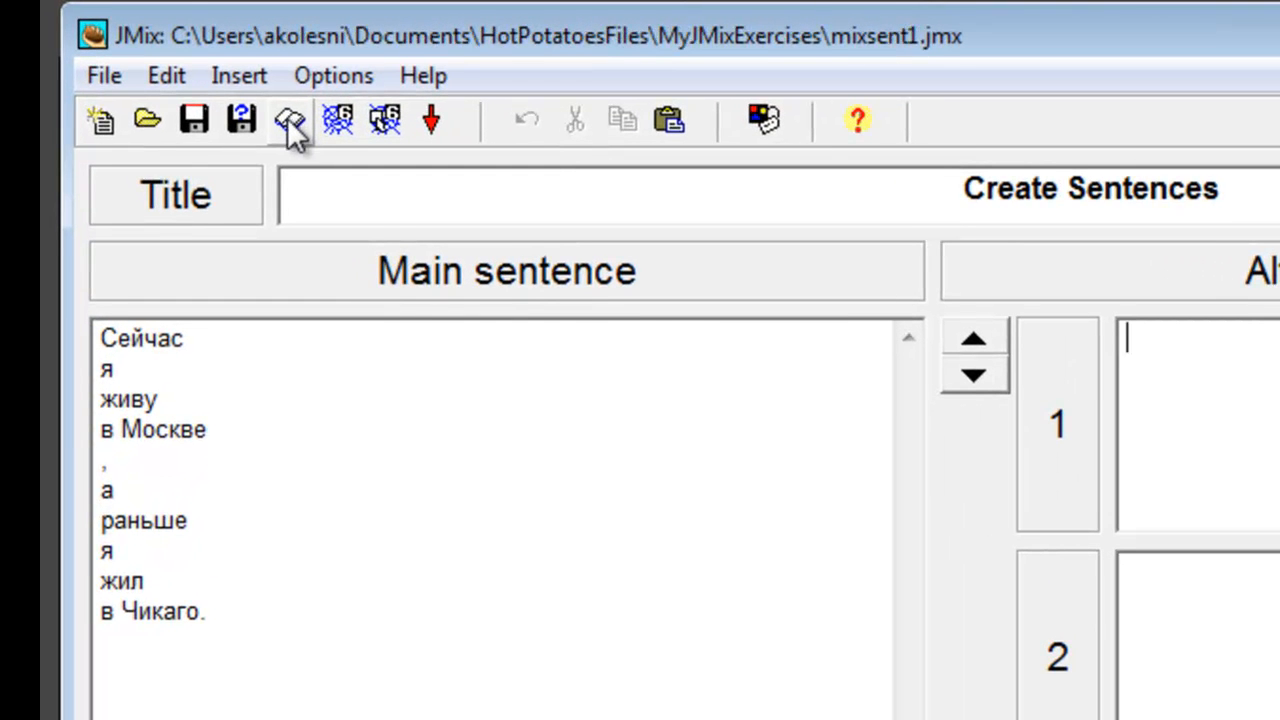
Step: Include a reading text containing the local picture activities1.jpg at 400 by 295 with no alignment
left_click(290, 120)
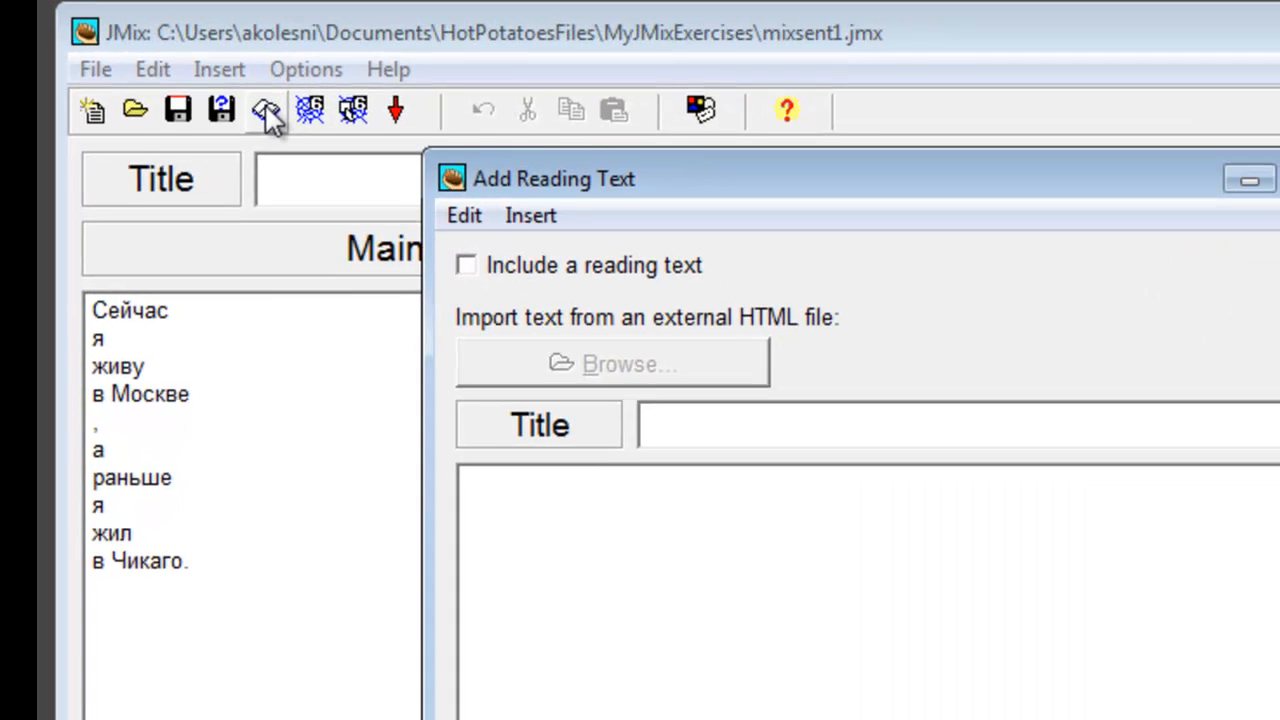
left_click(508, 289)
left_click(620, 515)
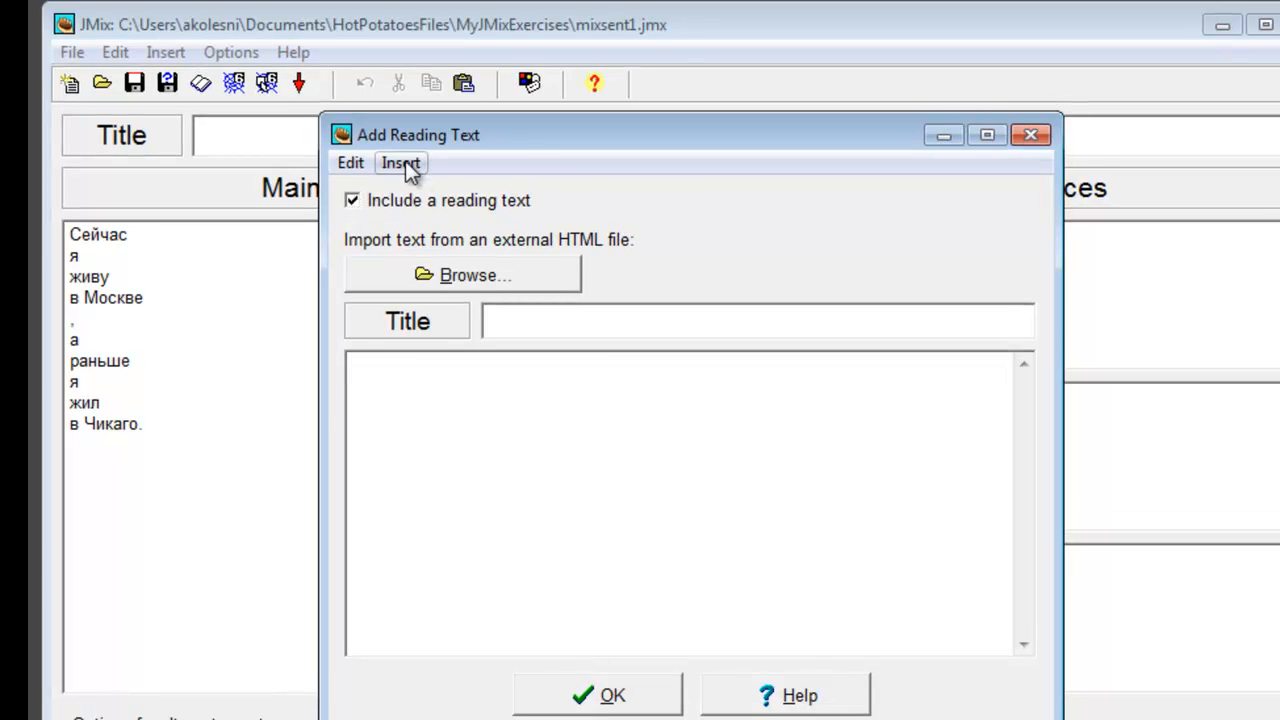
left_click(401, 162)
mouse_move(430, 189)
left_click(676, 214)
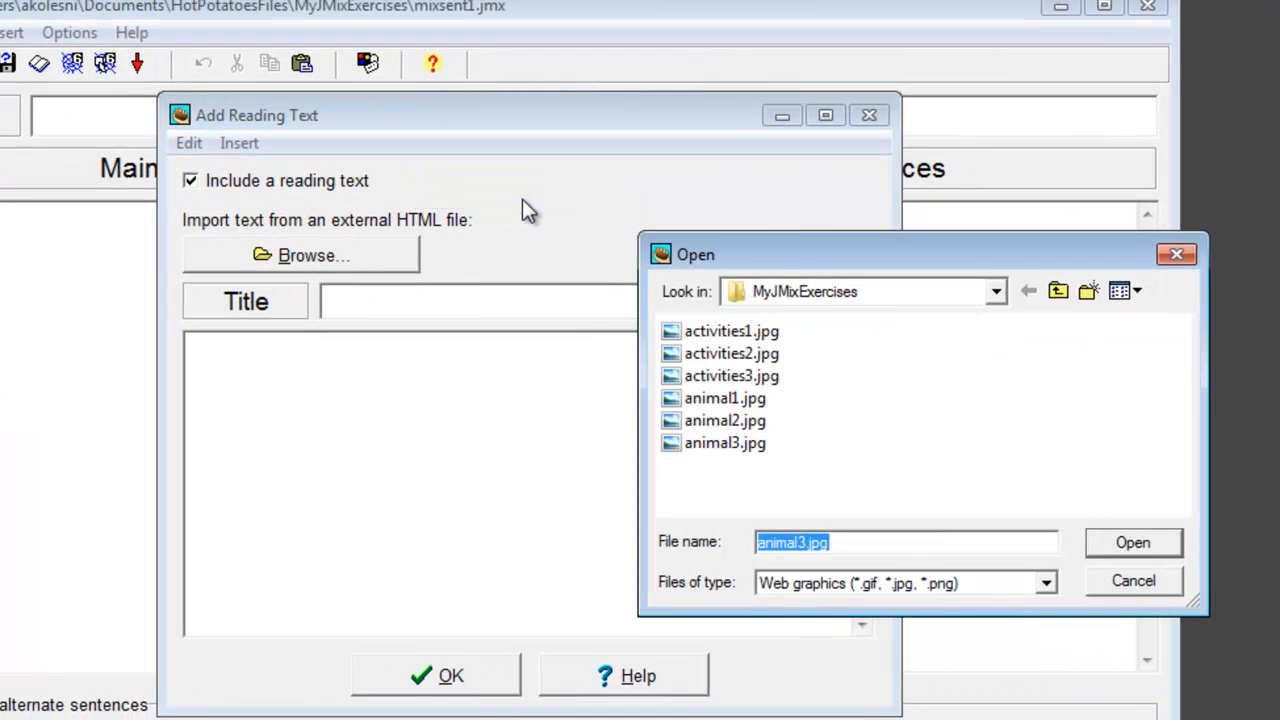
left_click(746, 333)
left_click(1133, 543)
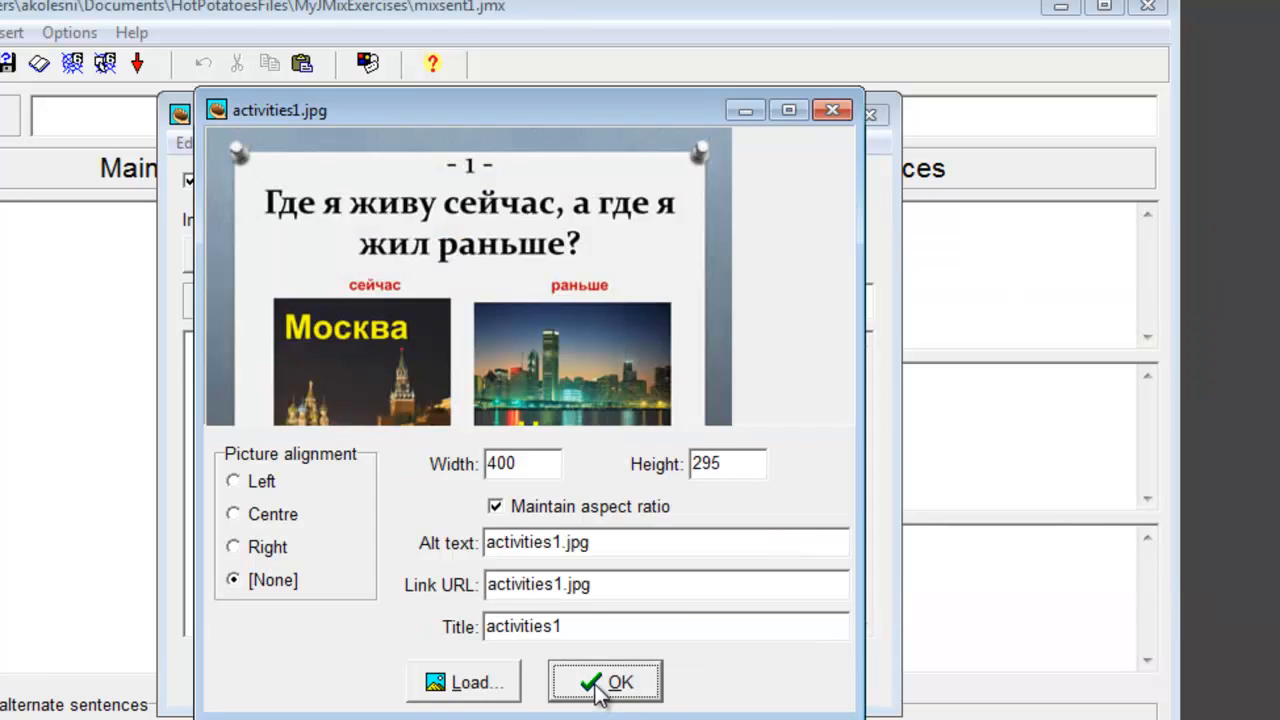
left_click(600, 682)
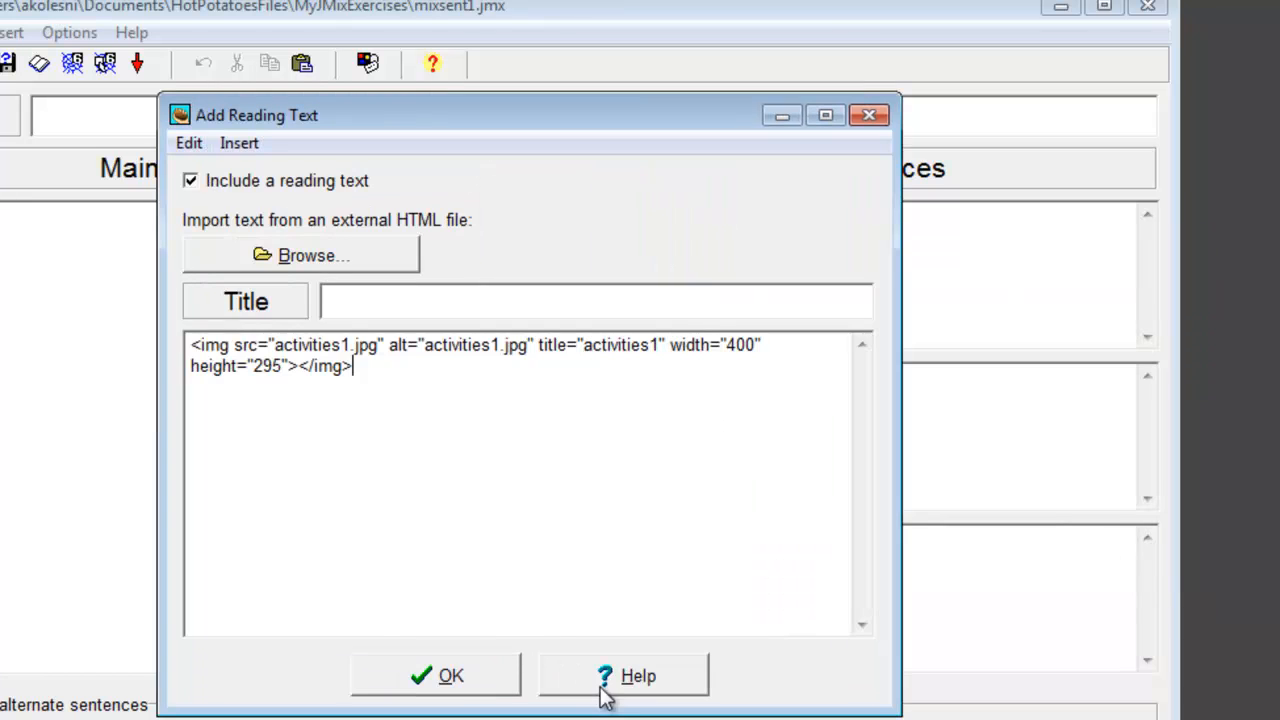
left_click(450, 676)
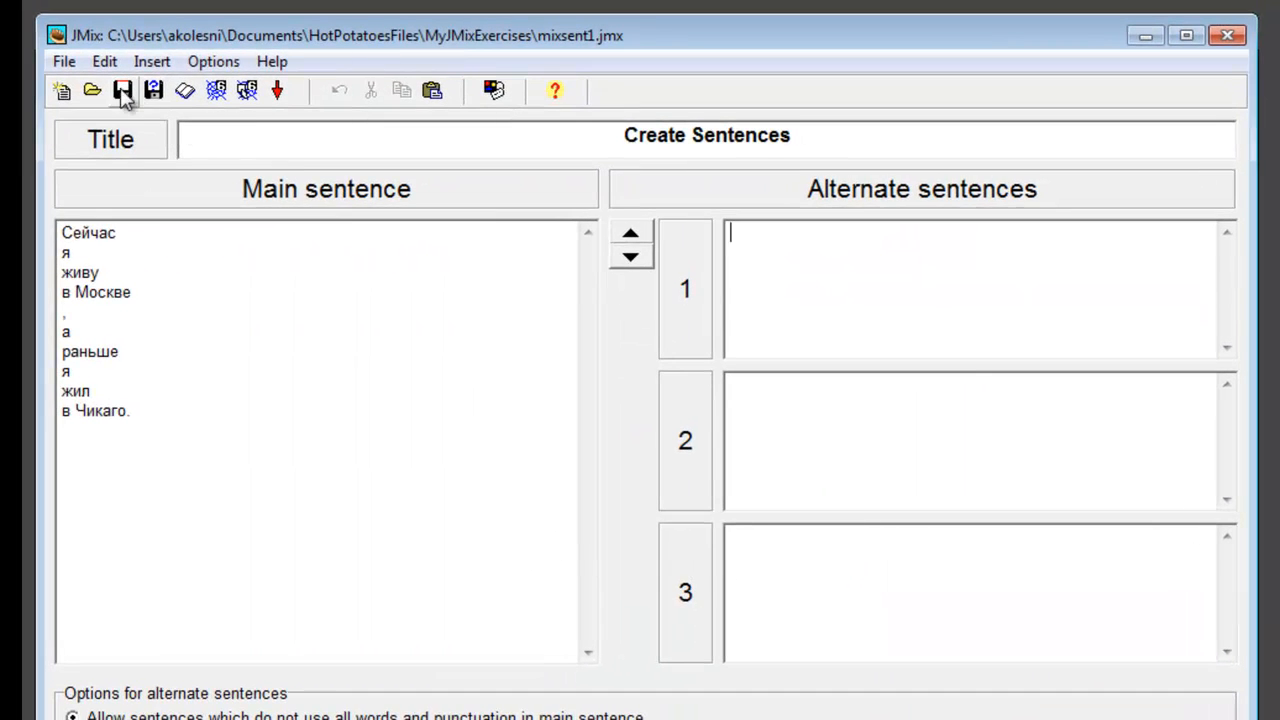
Step: Export the exercise as the standard-format web page mixsent1.htm without viewing or uploading it
left_click(64, 61)
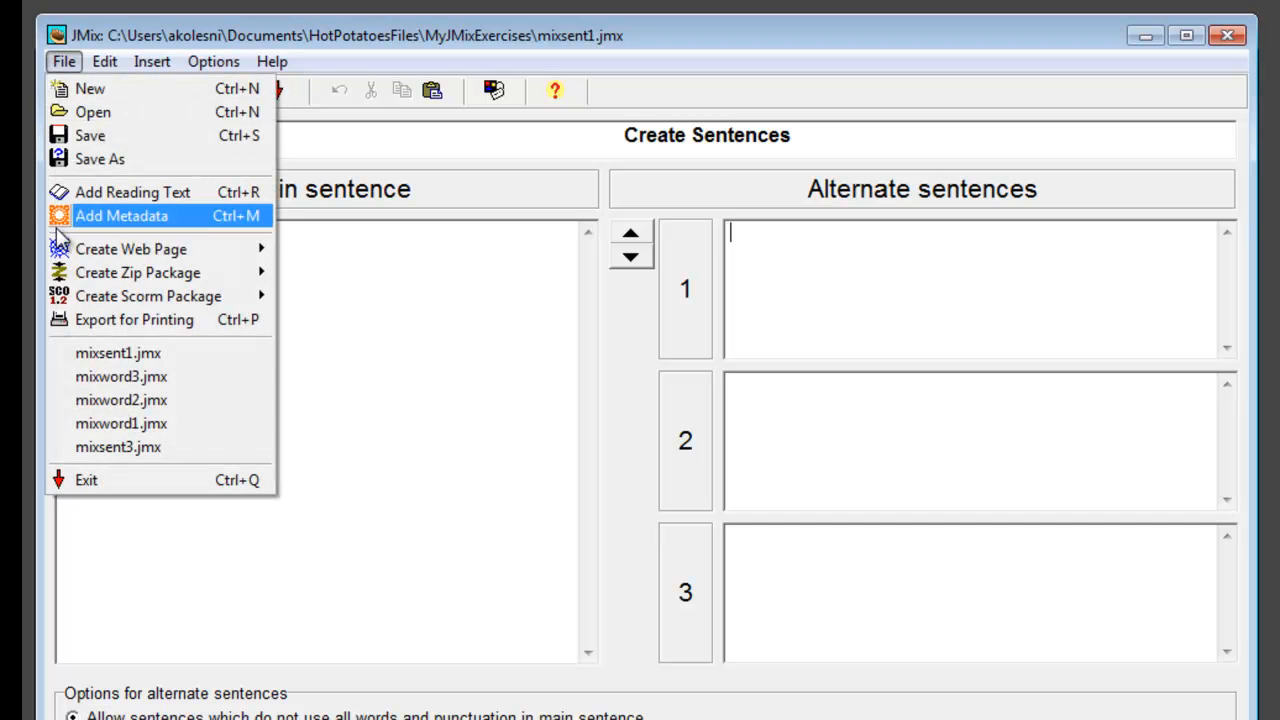
mouse_move(57, 256)
left_click(320, 250)
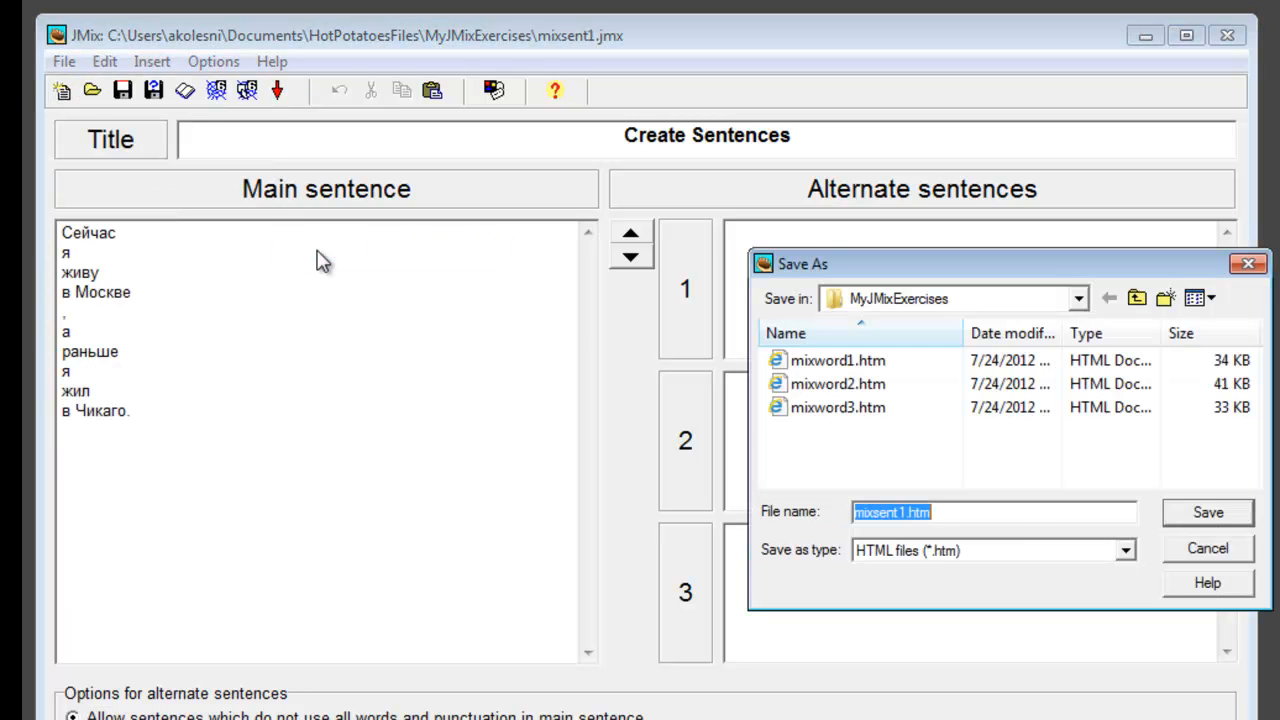
left_click(1232, 512)
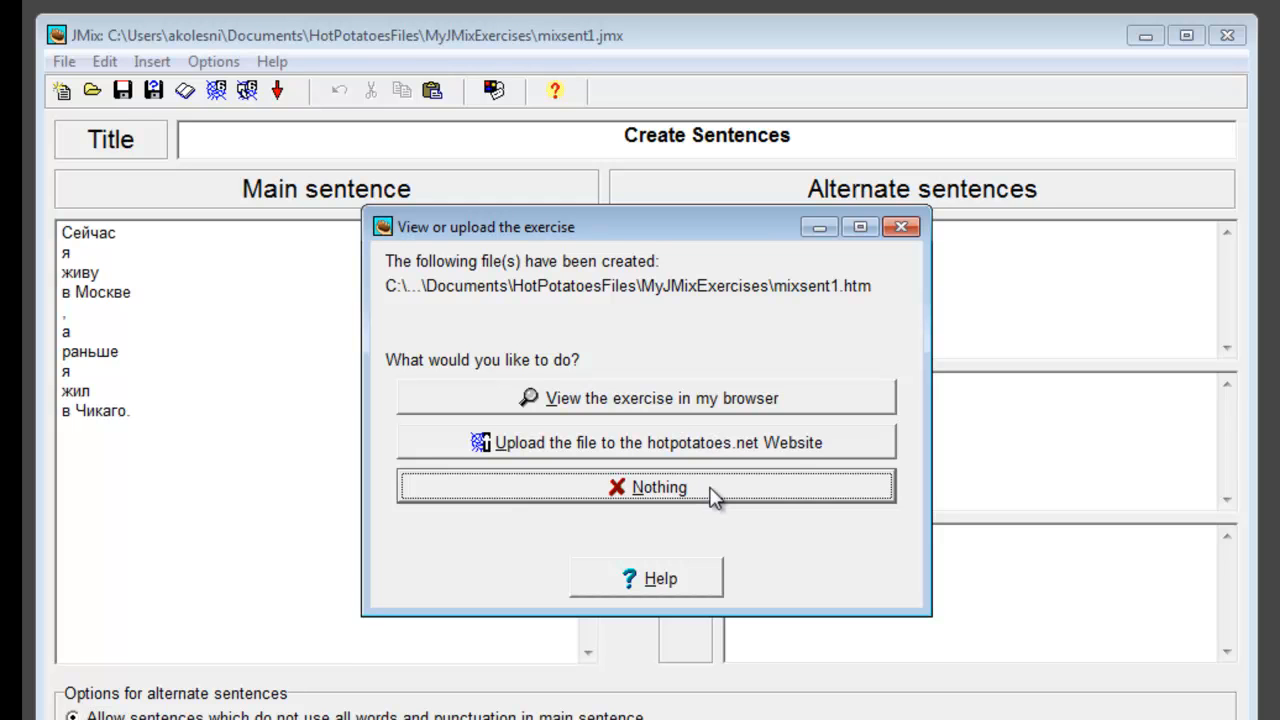
left_click(712, 496)
Step: Create a new "Create Sentences" exercise with "Сегодня я играю в футбол, а вчера я играл в баскетбол." split line by line, saved as mixsent2.jmx
left_click(64, 61)
left_click(88, 89)
type("Сегодня я играю в футбол . А вчера я играл в баскетбол")
left_click(64, 61)
left_click(95, 159)
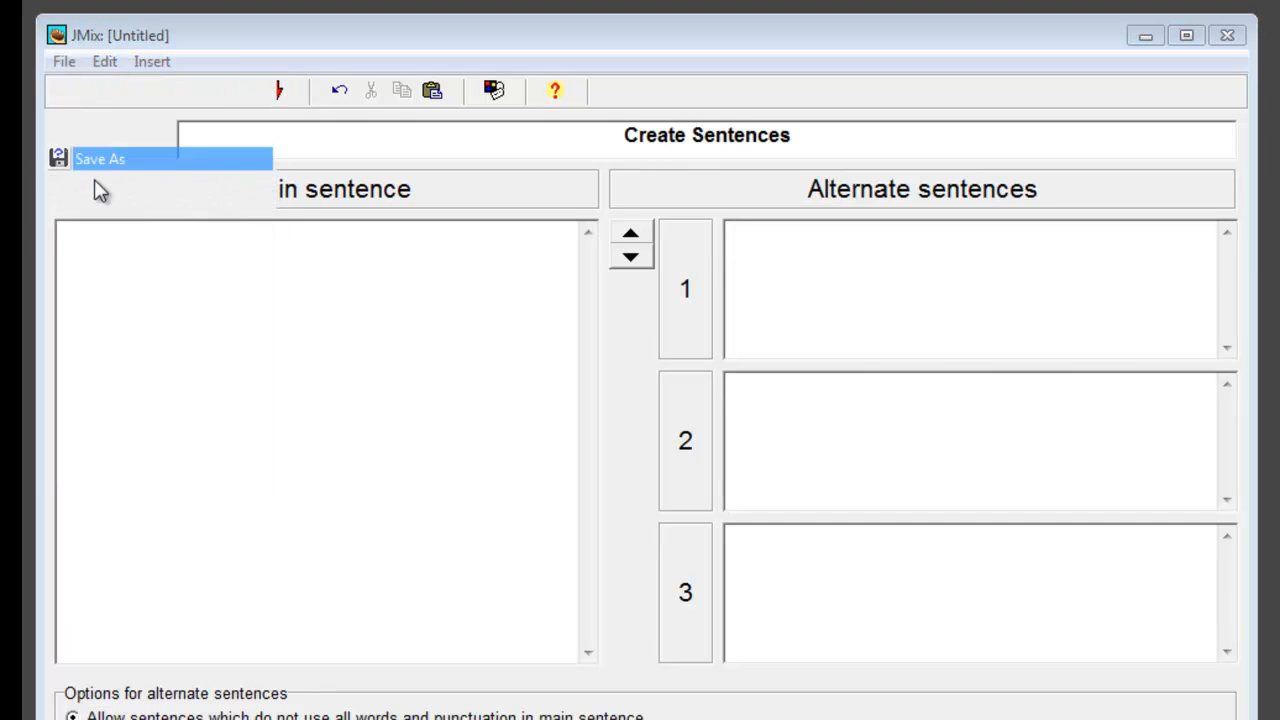
left_click(1197, 509)
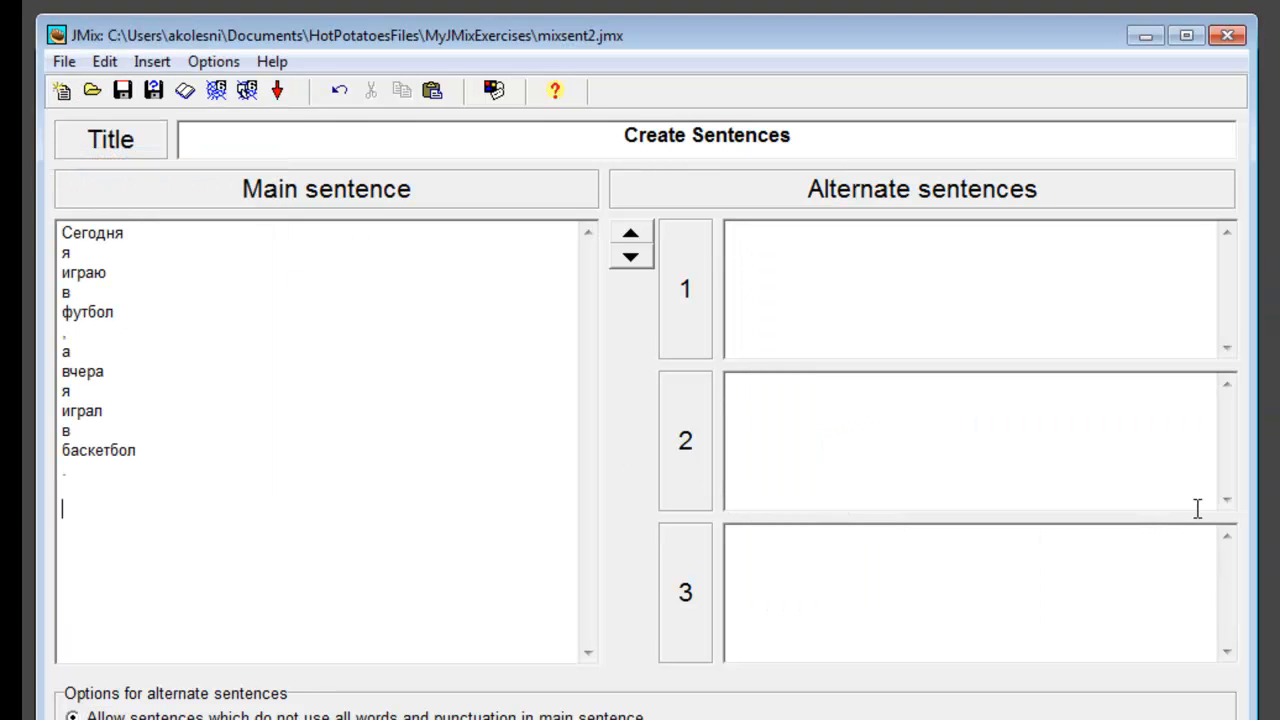
Step: Include a reading text with the picture activities2.jpg in the mixsent2 exercise
left_click(186, 90)
left_click(373, 165)
mouse_move(365, 188)
left_click(640, 214)
left_click(1213, 543)
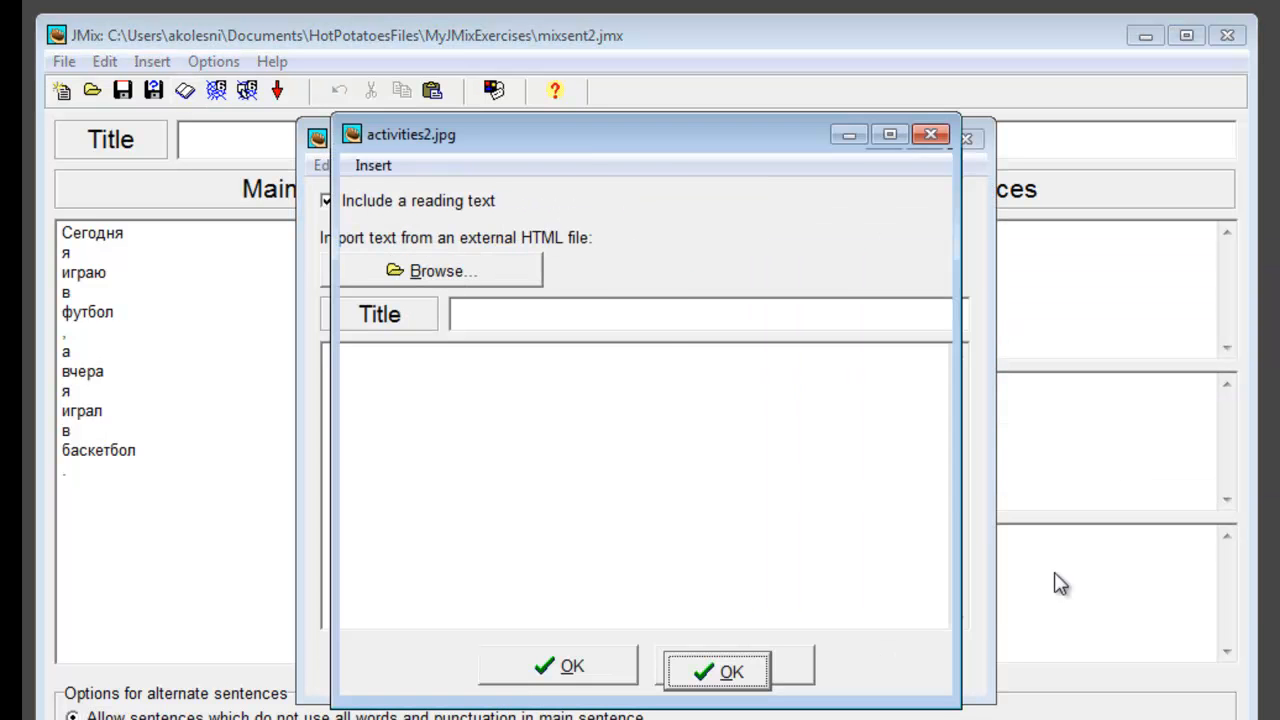
left_click(720, 676)
left_click(517, 672)
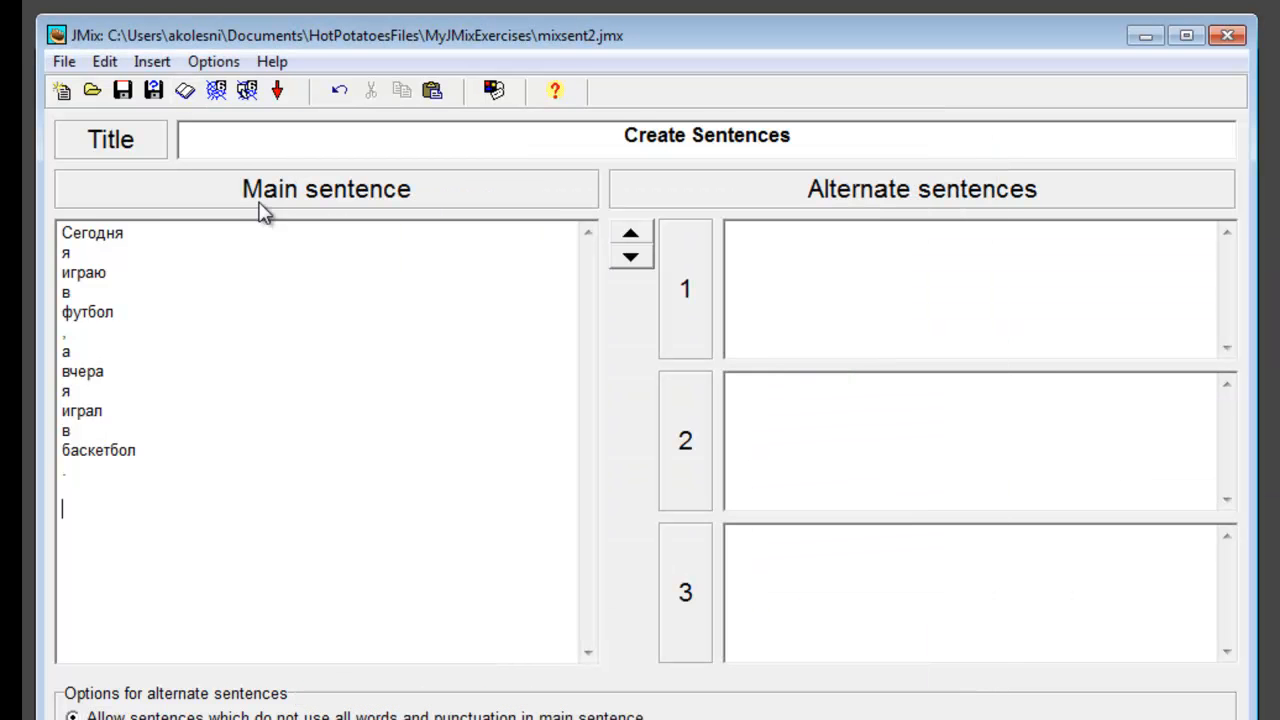
Step: Set the next exercise link of the mixsent2 exercise to mixsent3.htm
left_click(214, 61)
left_click(229, 89)
left_click(611, 464)
key("BackSpace")
type("3")
left_click(806, 678)
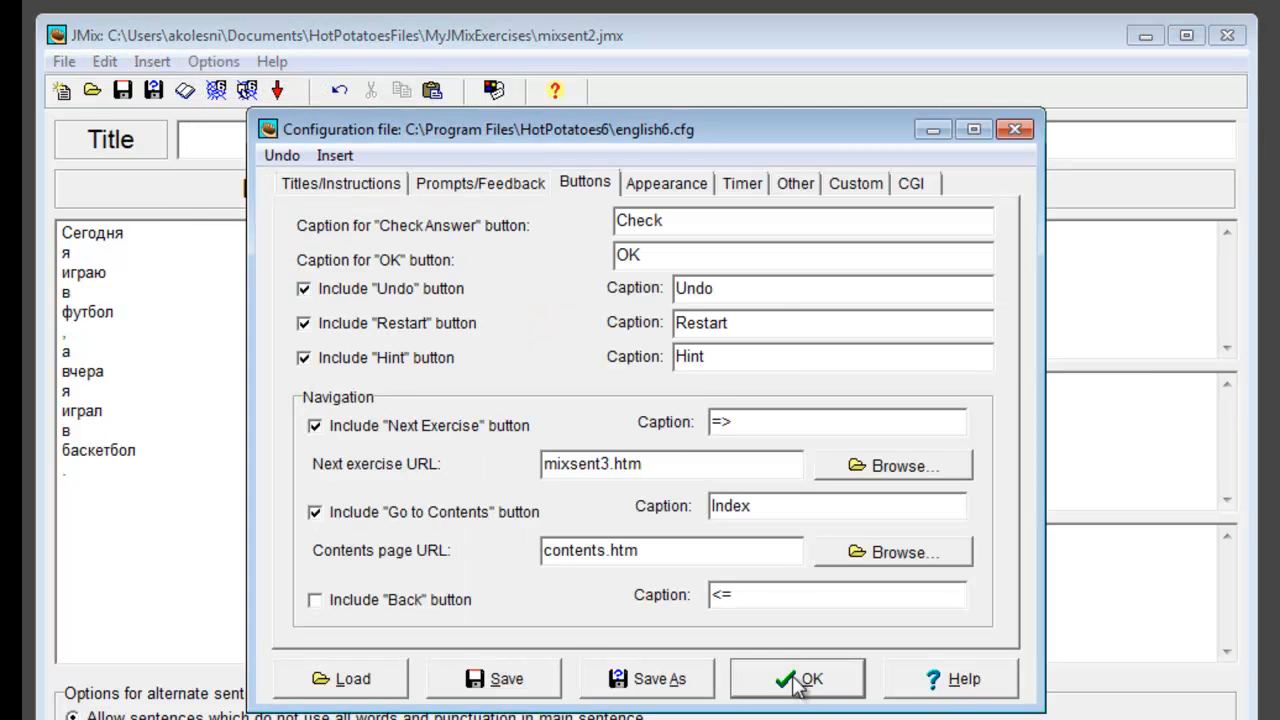
Step: Export the second sentence exercise as the standard-format web page mixsent2.htm without viewing or uploading it
left_click(64, 61)
mouse_move(150, 249)
left_click(315, 250)
left_click(655, 488)
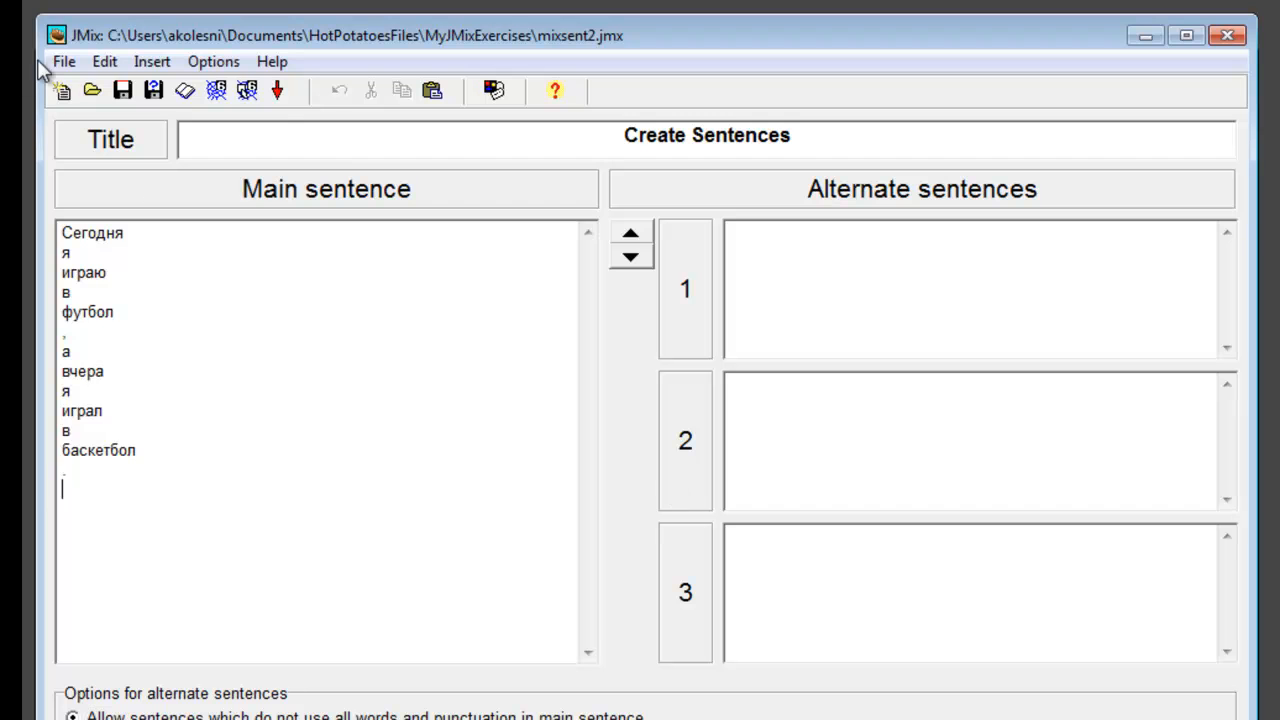
Step: Start a new exercise titled "Create Sentences" with "На завтрак я ем бутерброд, а на обед я ем суп." split line by line as main sentence
left_click(64, 61)
left_click(62, 87)
type("Create Sentences")
left_click(431, 326)
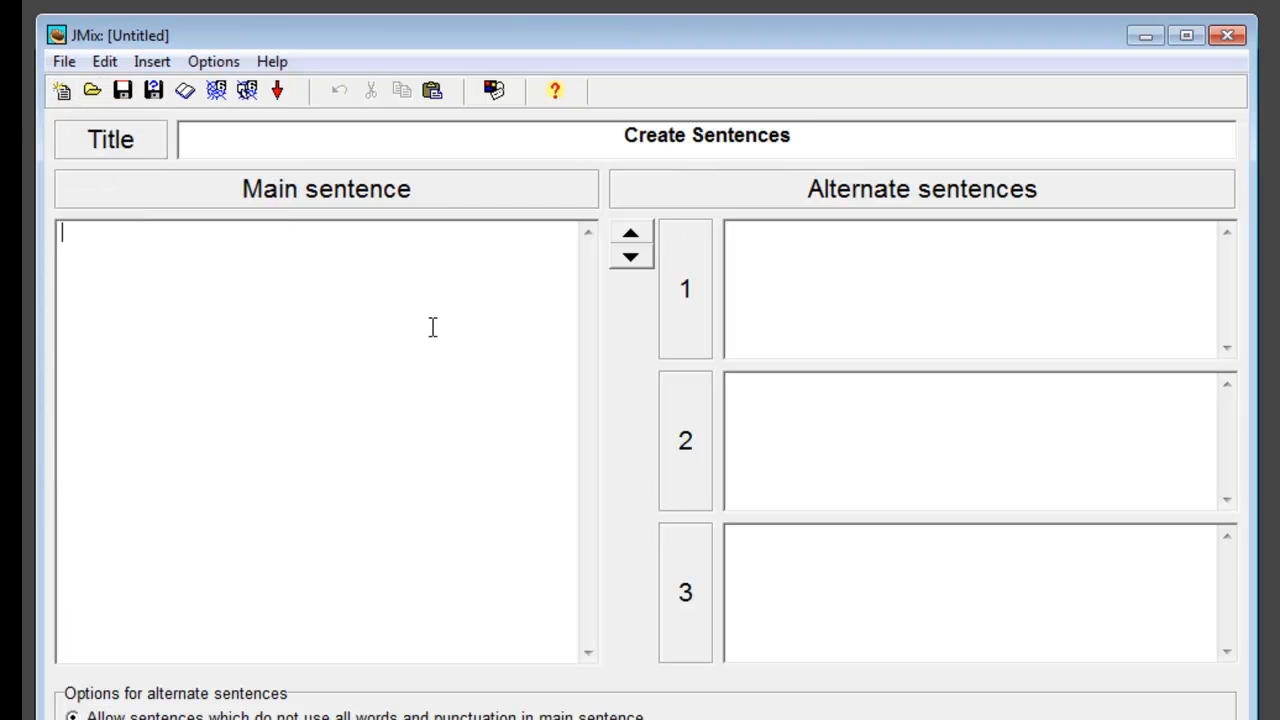
type("На завтрак я ем бутерброд , а на обед я ем суп .")
Step: Save the exercise as mixsent3.jmx and include a reading text with the picture activities3.jpg at 400 by 283
left_click(64, 61)
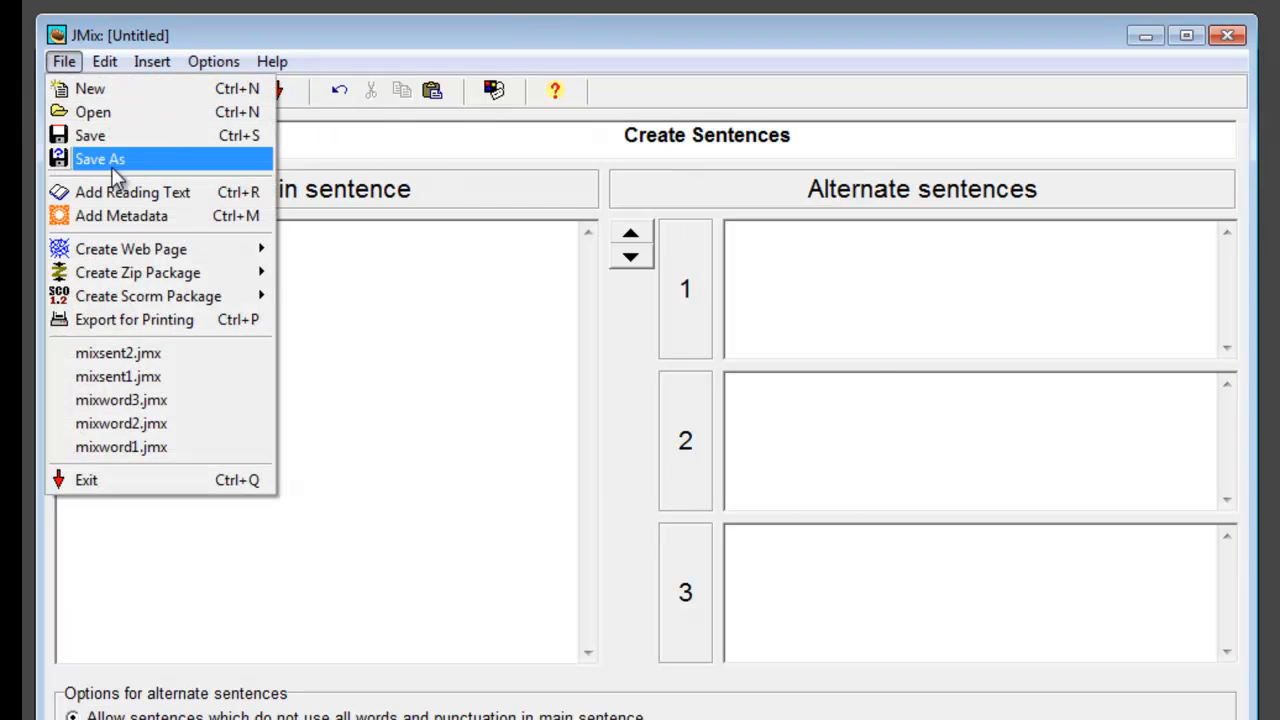
left_click(97, 160)
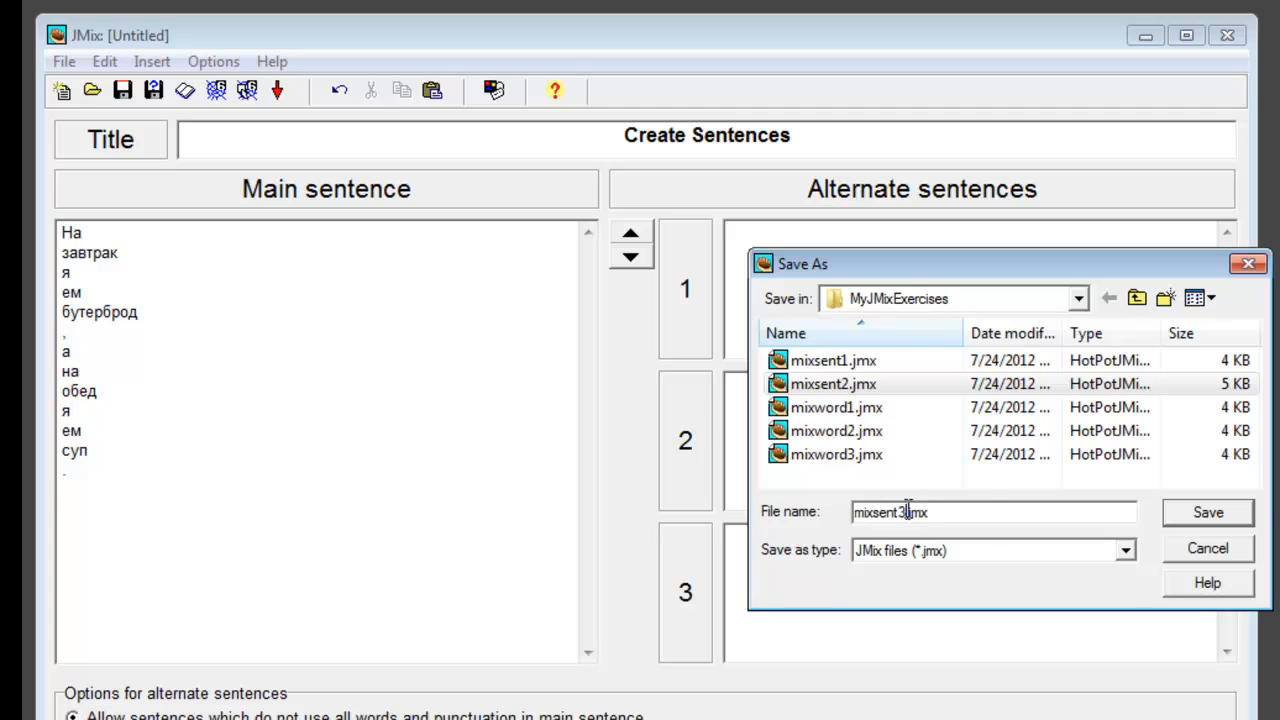
left_click(1208, 516)
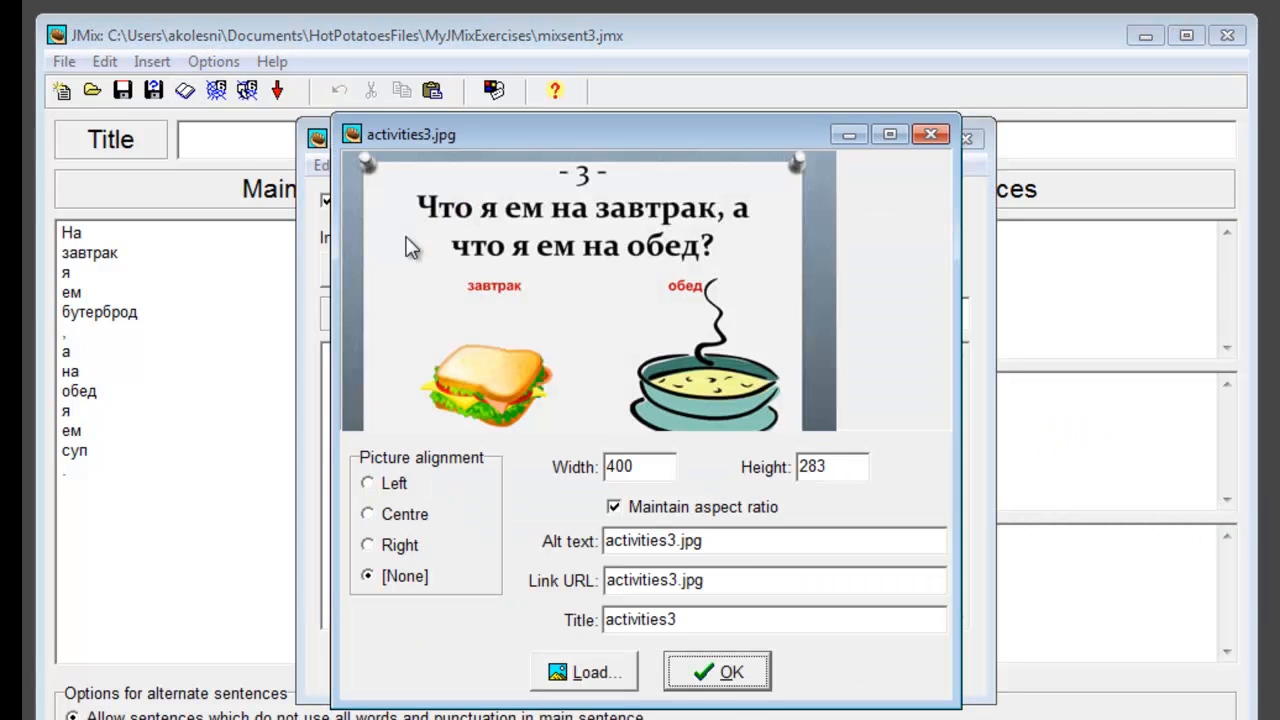
left_click(720, 678)
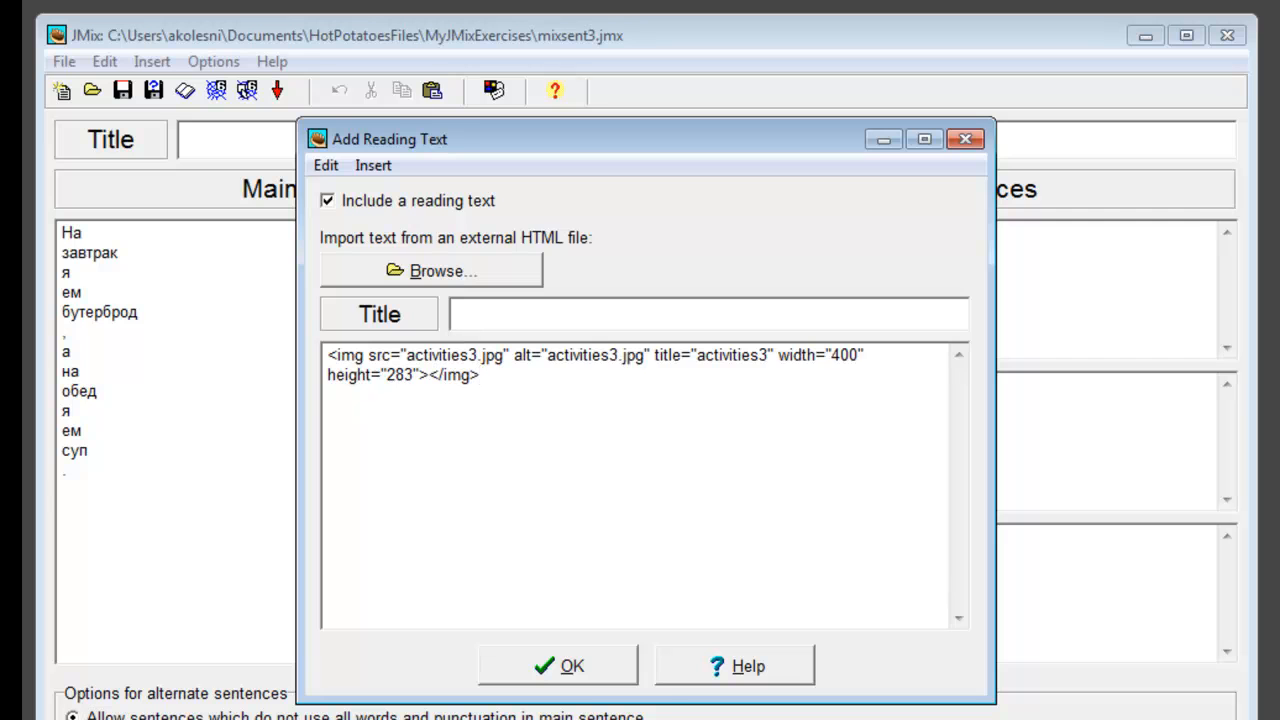
left_click(571, 667)
Step: Exclude the Next Exercise button from the output of the mixsent3 exercise
left_click(213, 61)
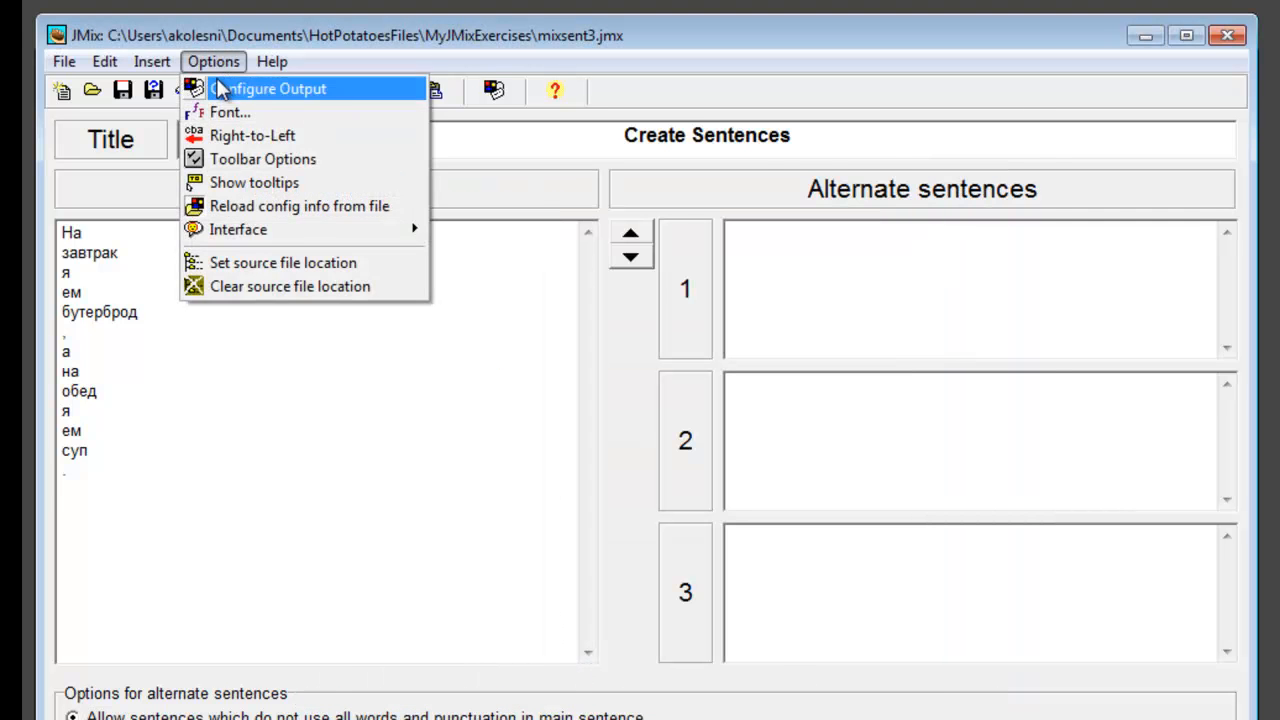
left_click(220, 89)
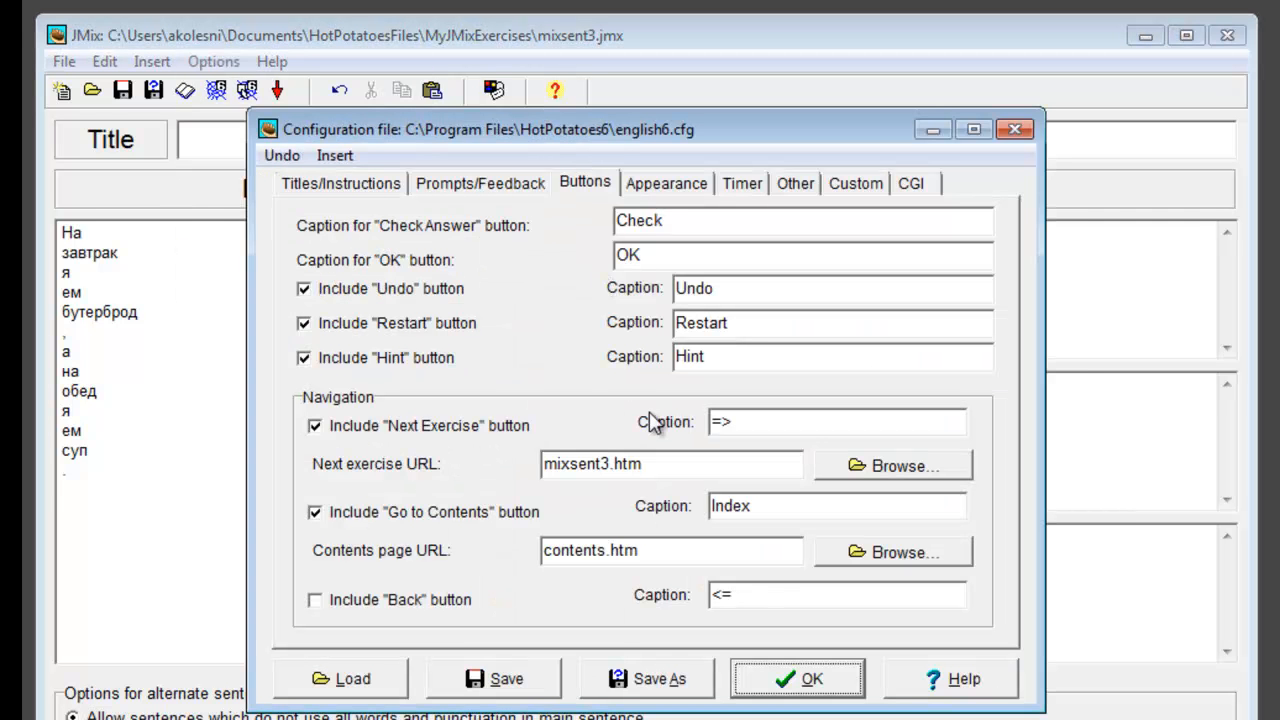
left_click(326, 426)
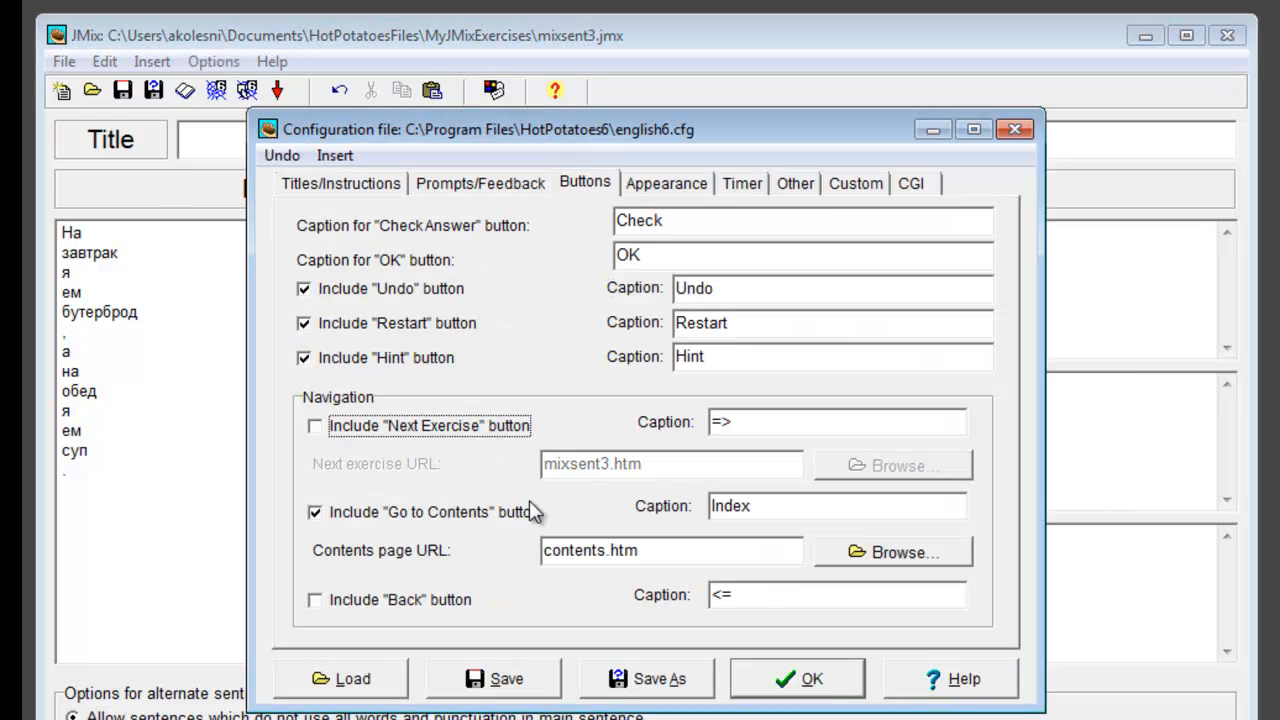
left_click(803, 683)
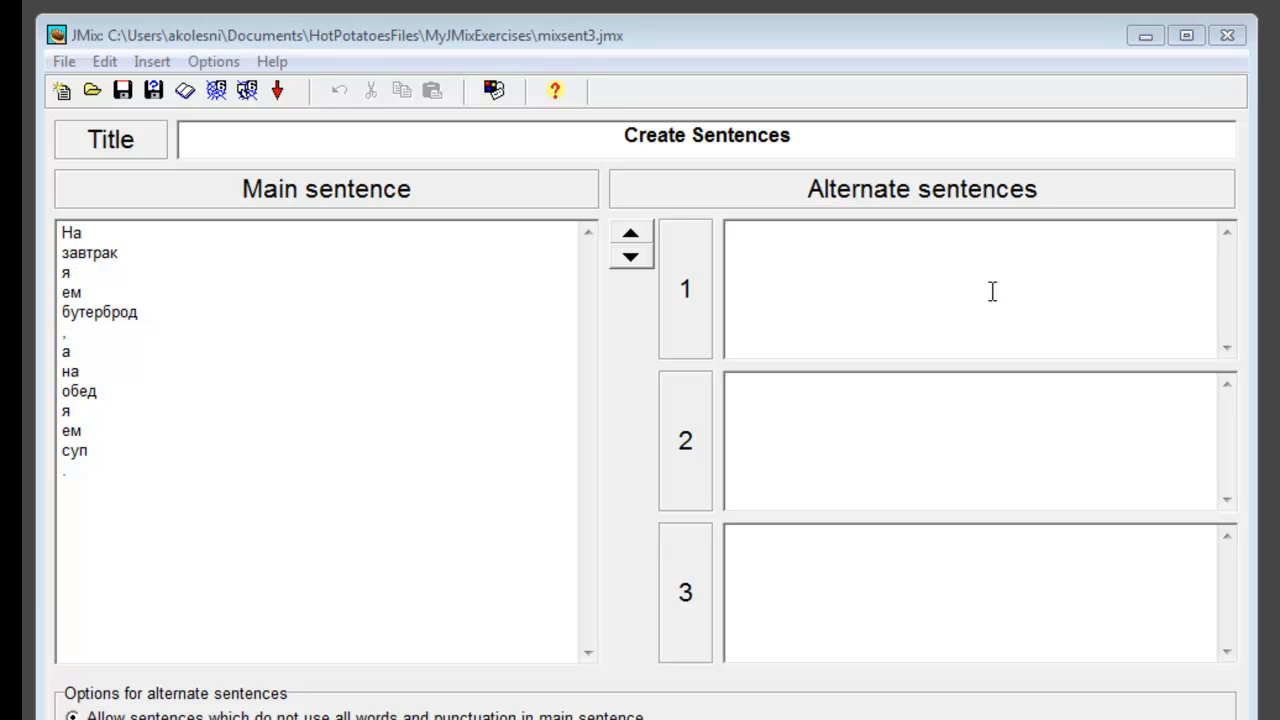
Step: Enter "Я ем бутерброд на завтрак, а на обед я ем суп." as the first alternate sentence
left_click(851, 288)
type("Я ем бутерброд на завтрак, а на обед я ем суп.")
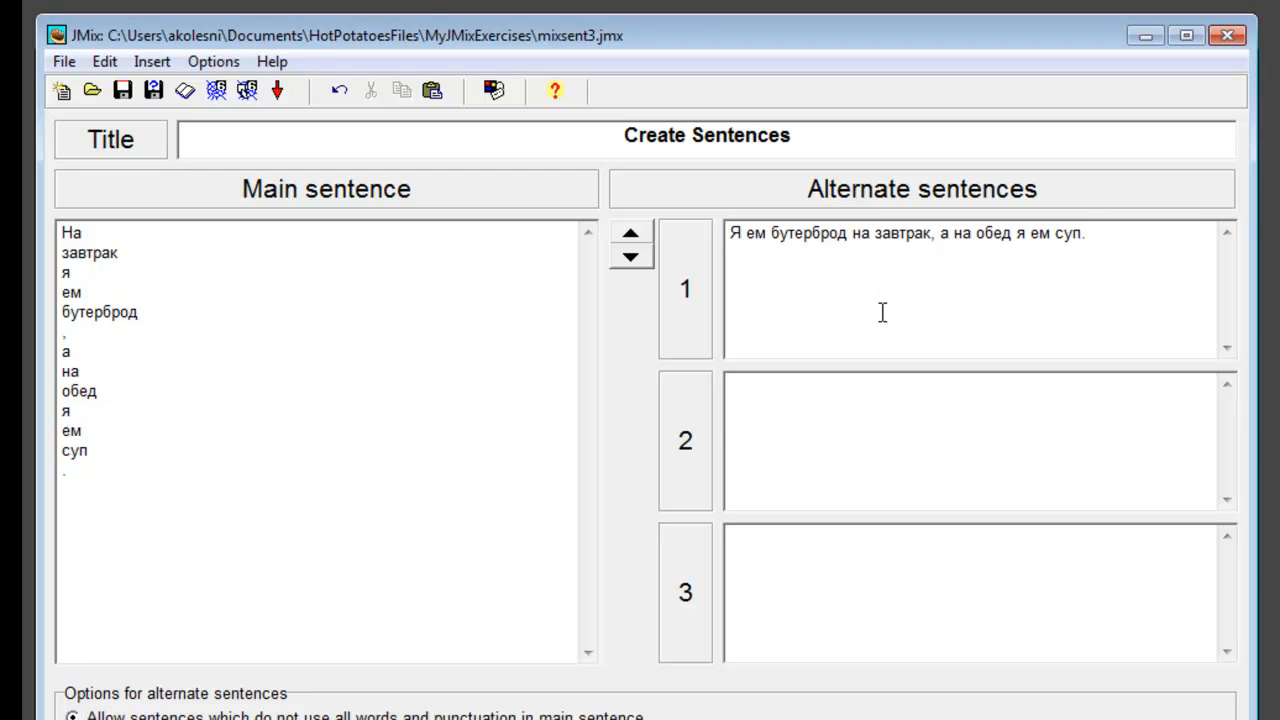
Step: Export the exercise as a standard-format web page named mixsent3.htm in MyJMixExercises, without viewing or uploading it
left_click(64, 62)
mouse_move(113, 253)
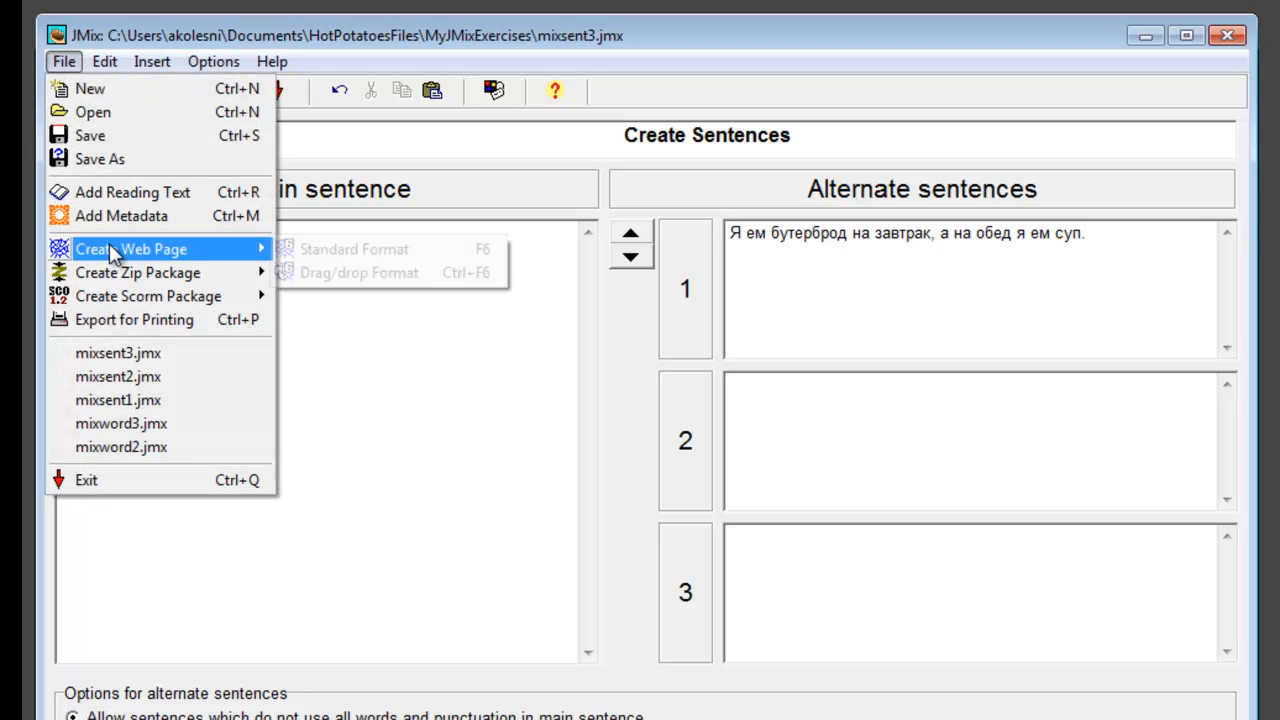
left_click(355, 250)
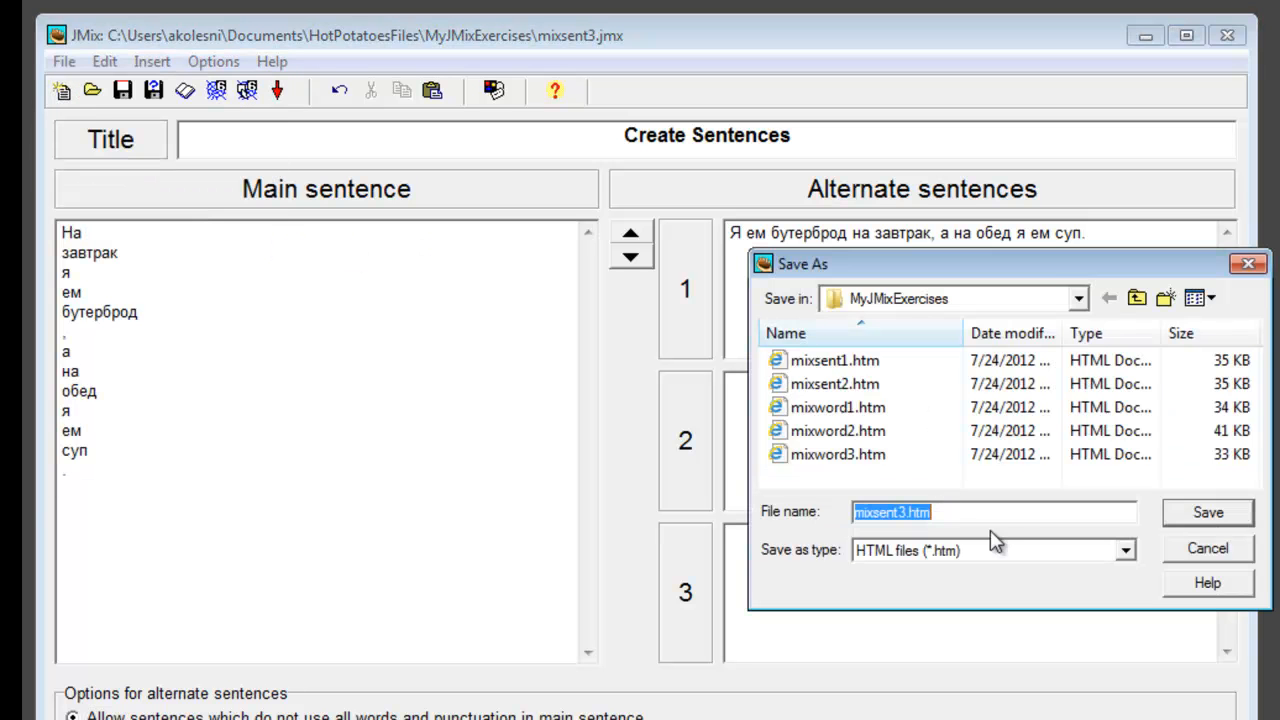
left_click(1213, 521)
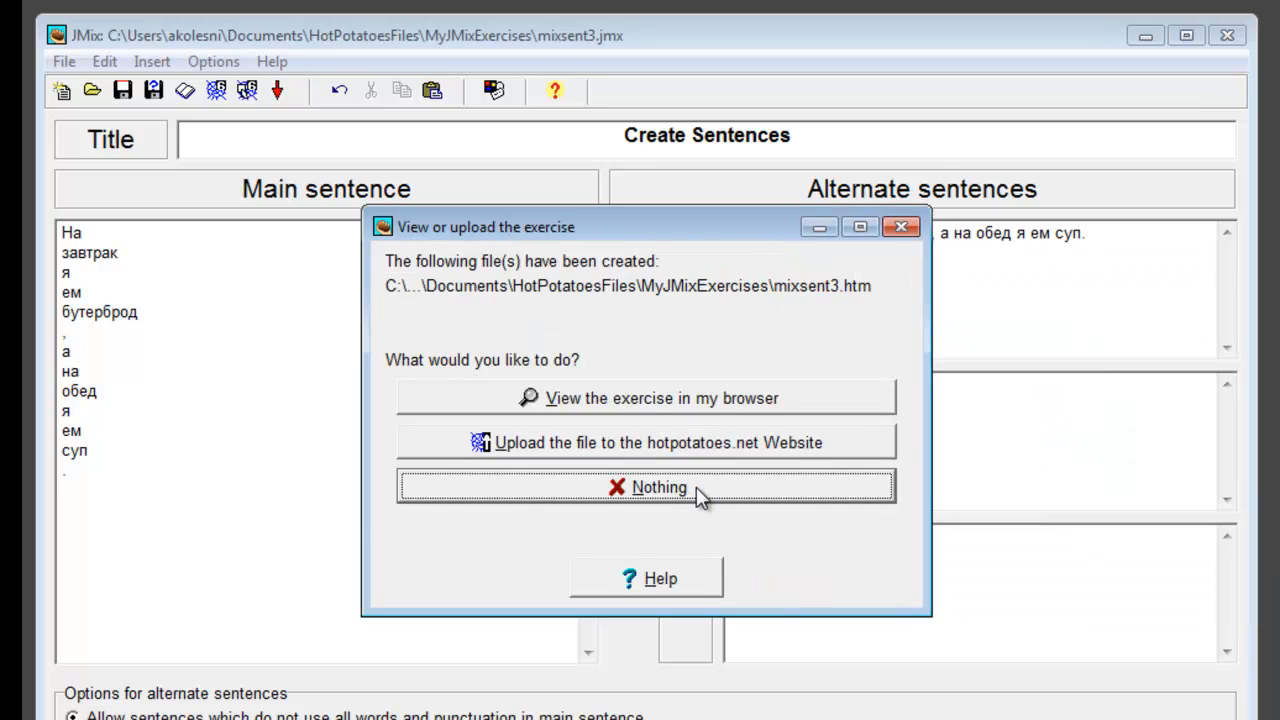
left_click(700, 495)
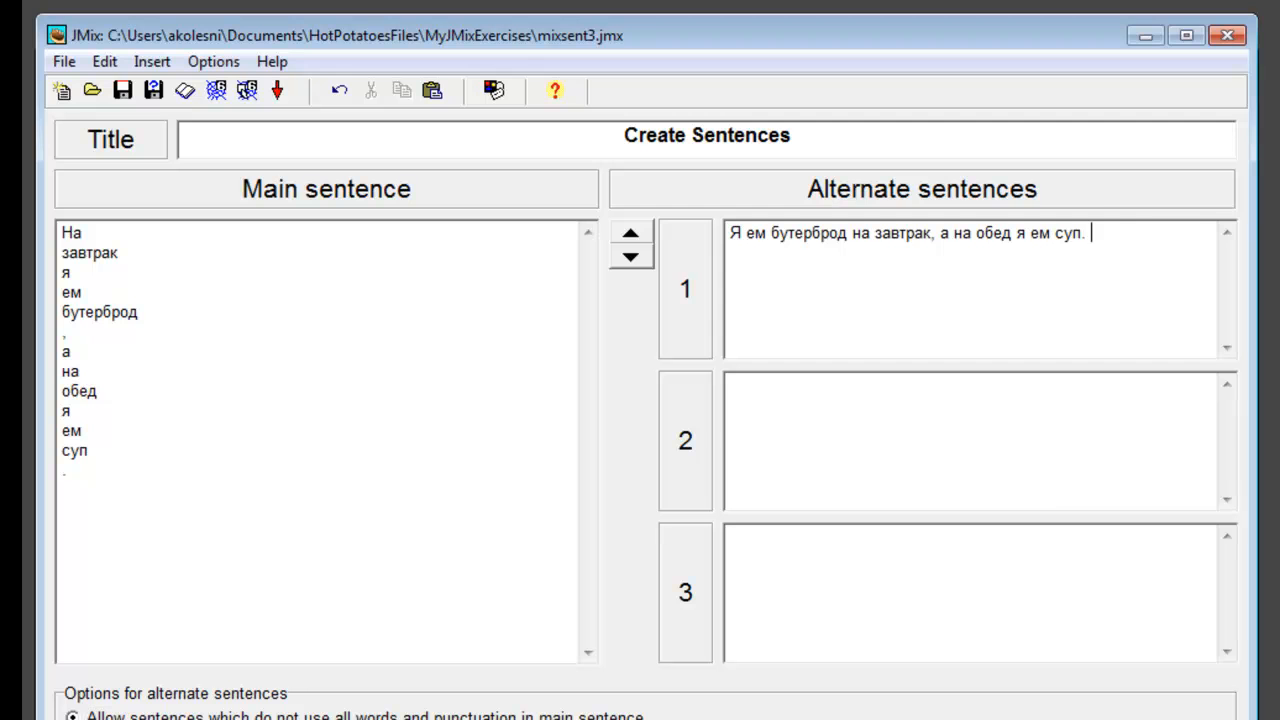
Step: Switch to the MyJMixExercises folder, open mixsent1.htm in Internet Explorer and allow its blocked content
key("alt+Tab")
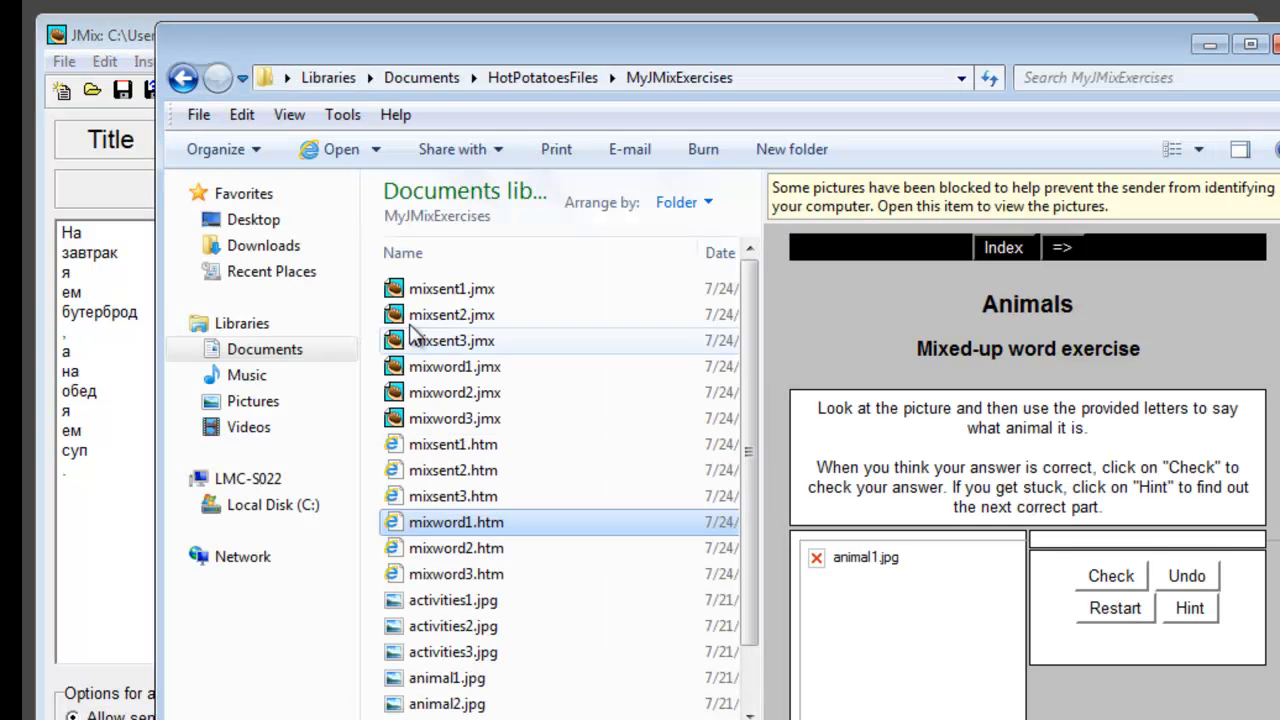
double_click(460, 446)
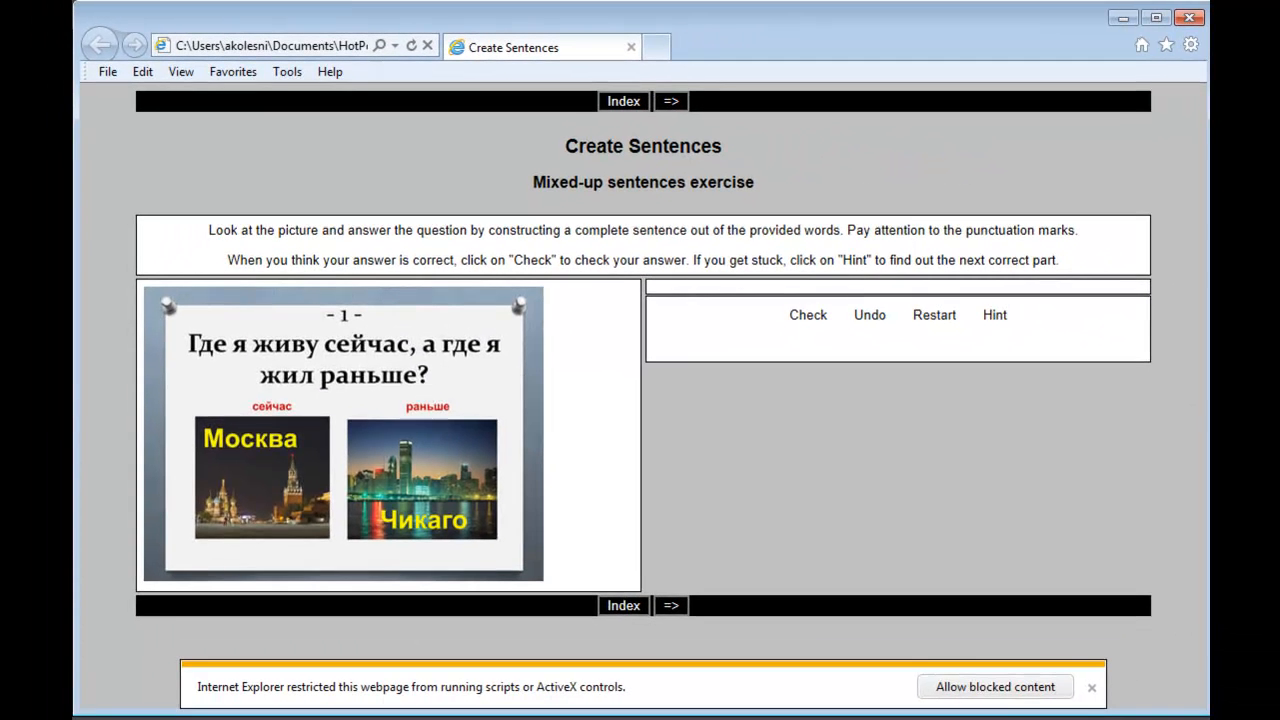
left_click(1000, 687)
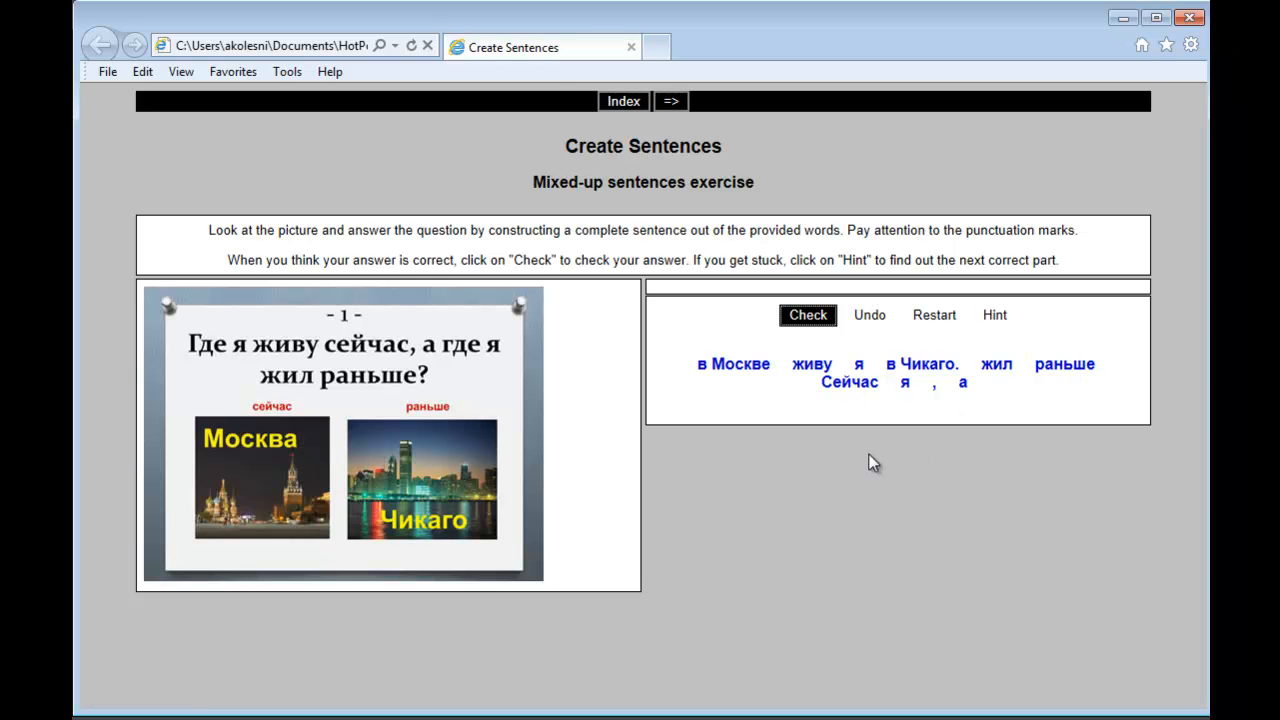
Step: Build the answer "Сейчас я живу в Москве, а раньше я жил в Чикаго." from the jumbled words, check it and dismiss the feedback
left_click(849, 384)
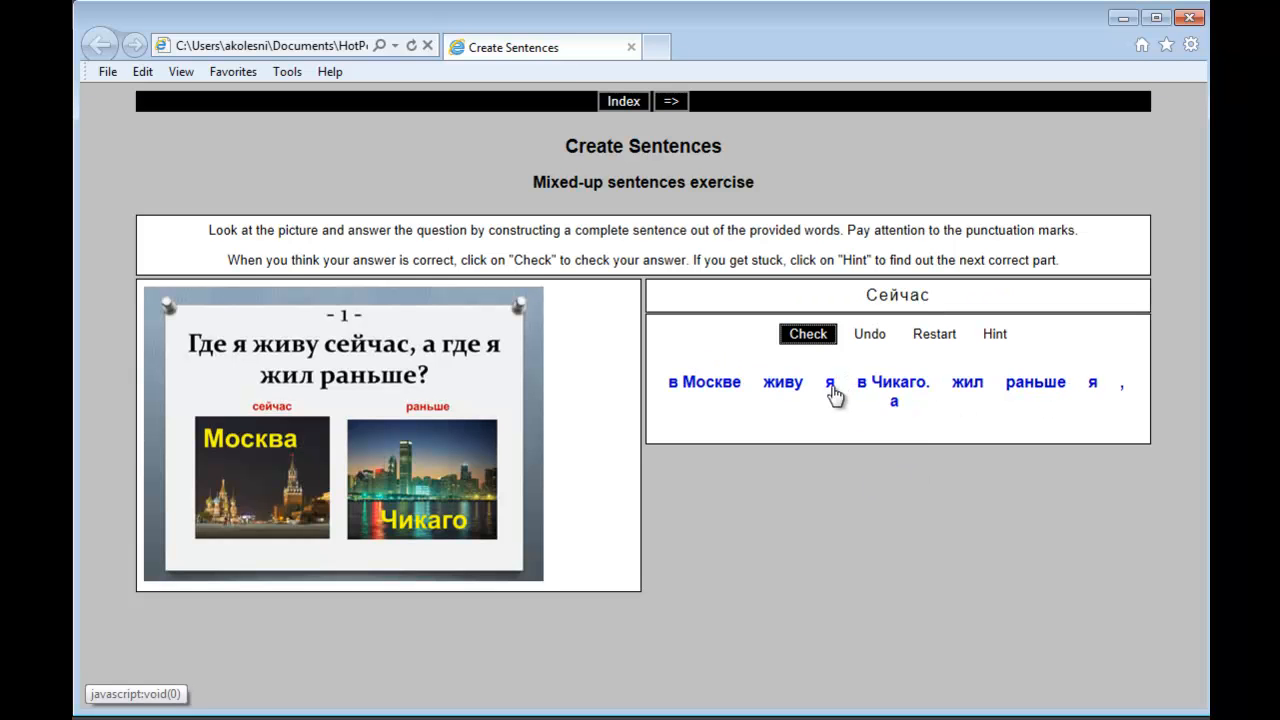
left_click(831, 385)
left_click(798, 385)
left_click(735, 385)
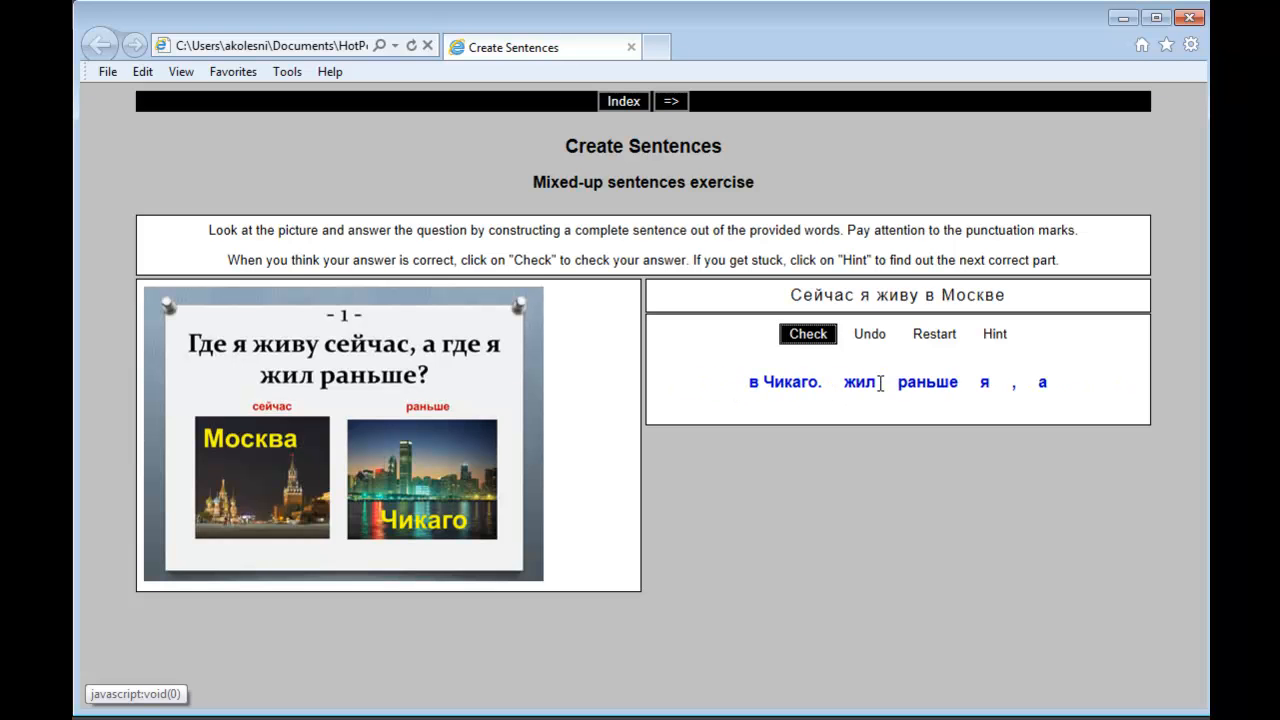
left_click(1014, 385)
left_click(1032, 388)
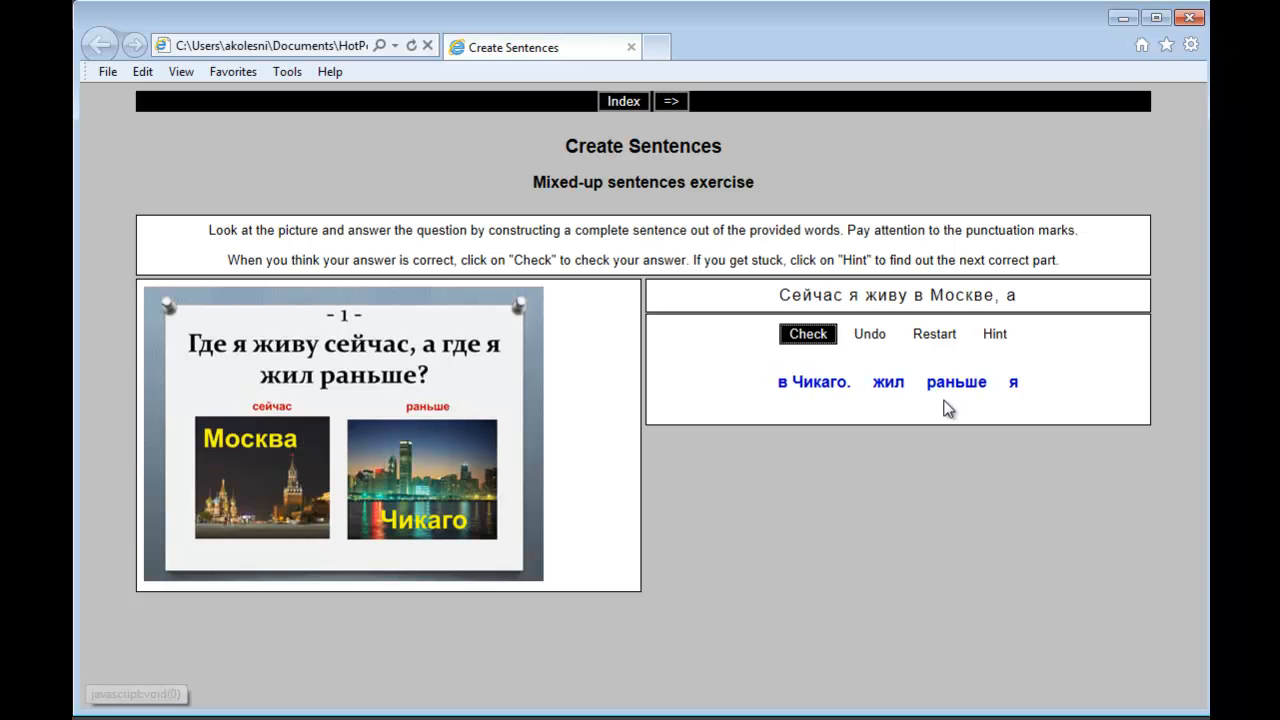
left_click(955, 388)
left_click(972, 389)
left_click(948, 392)
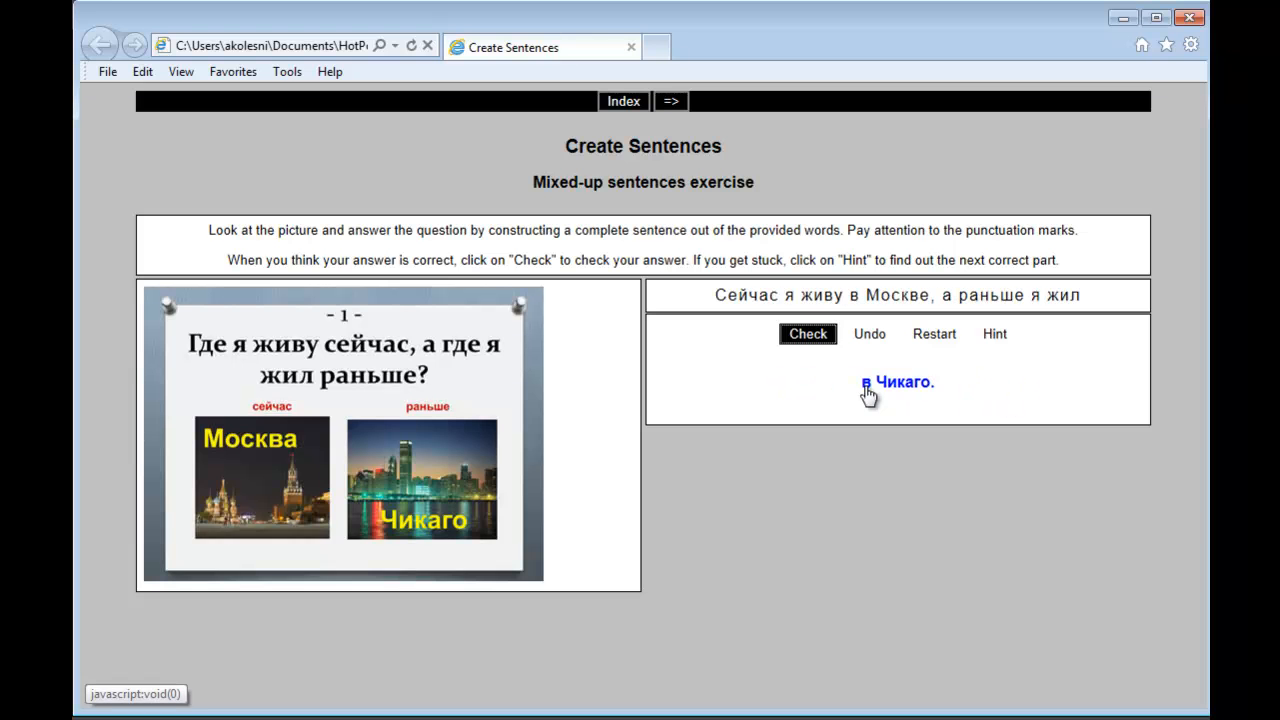
left_click(867, 390)
left_click(822, 338)
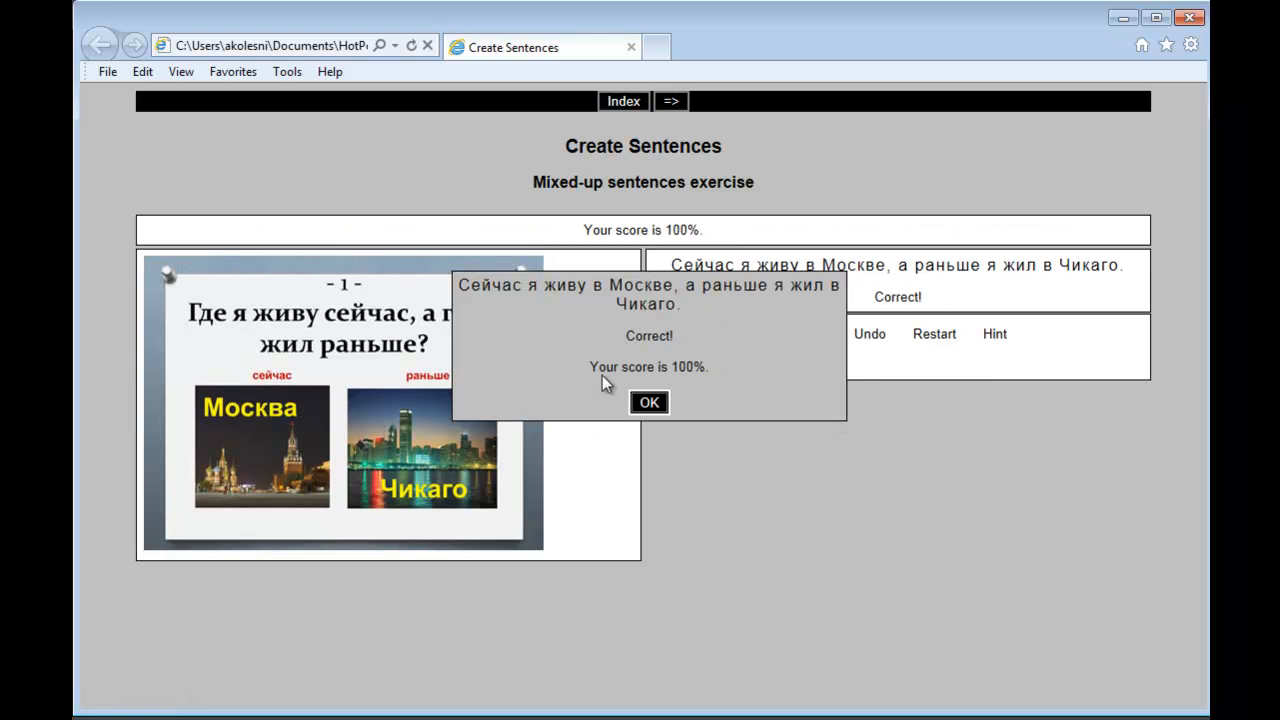
left_click(649, 402)
Step: Follow the links through the second and third sentence exercises, and close the browser
left_click(672, 101)
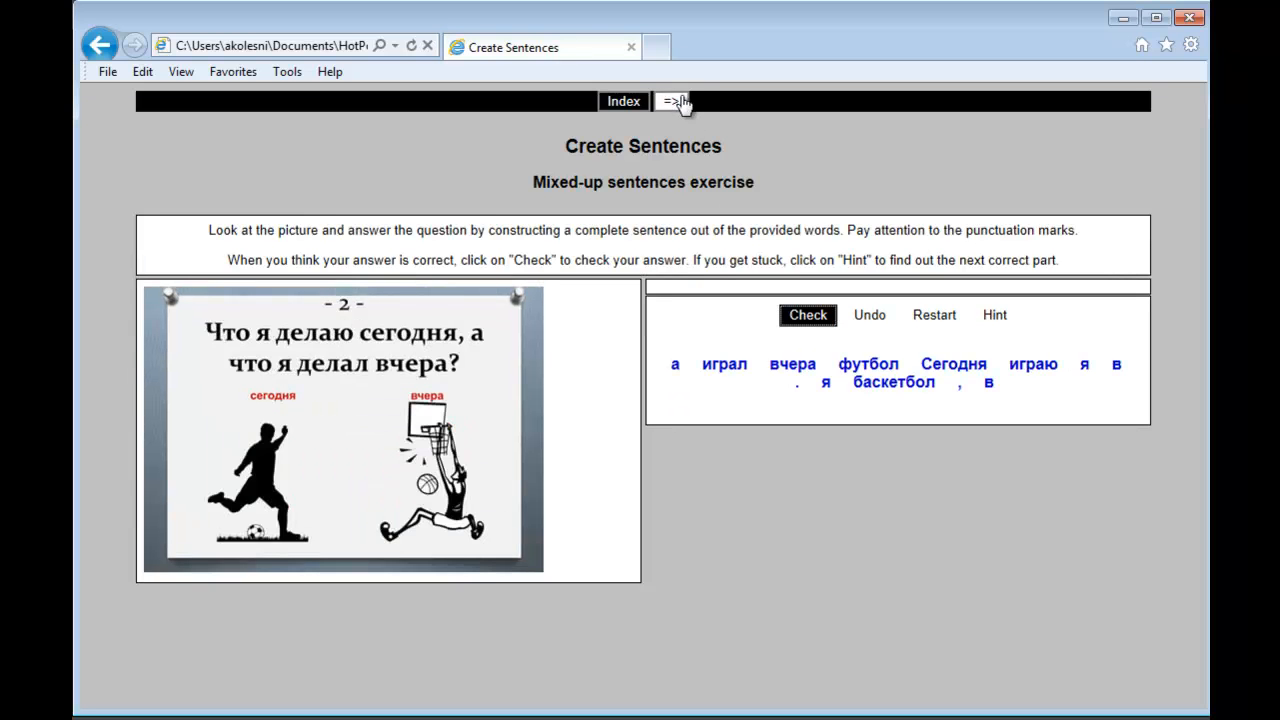
left_click(674, 102)
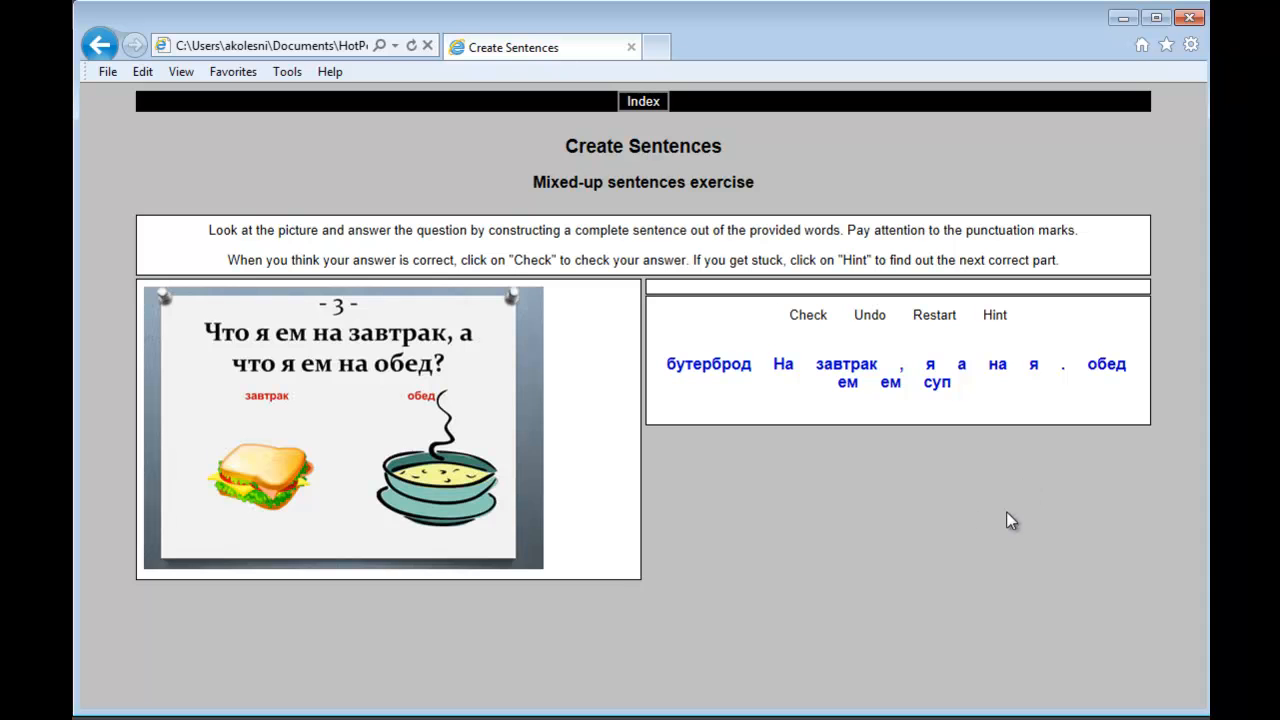
left_click(1188, 21)
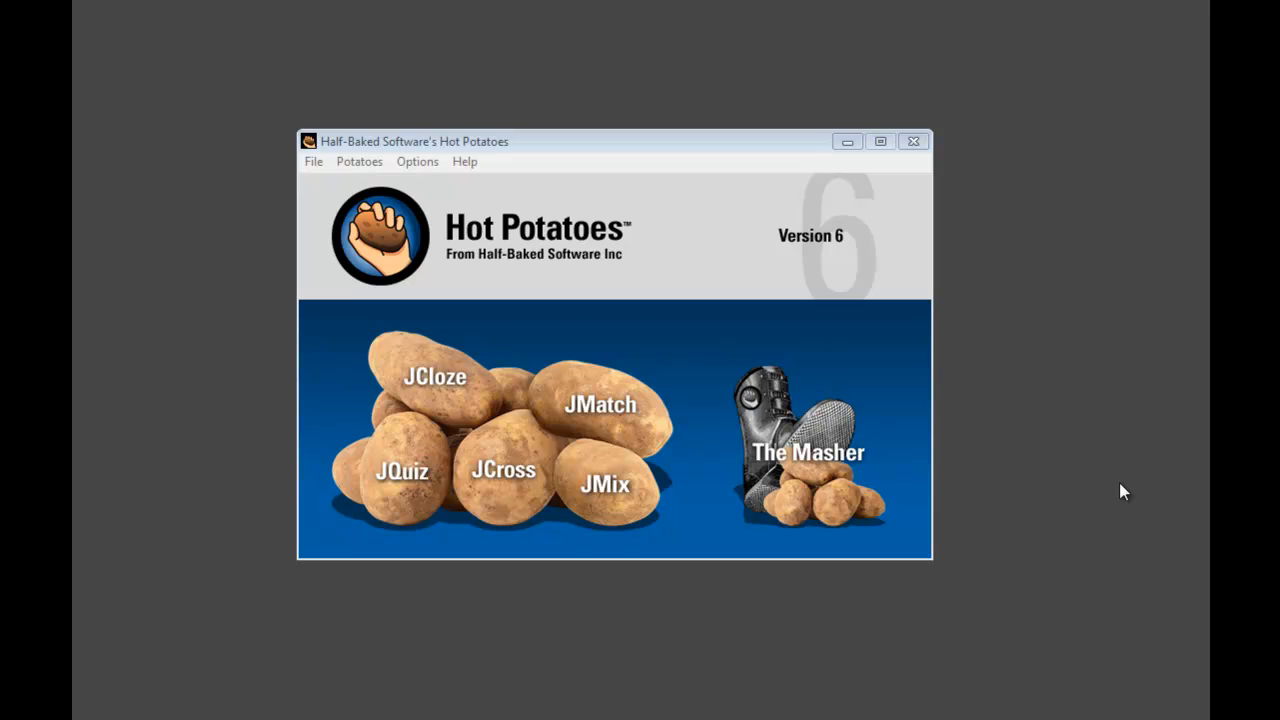